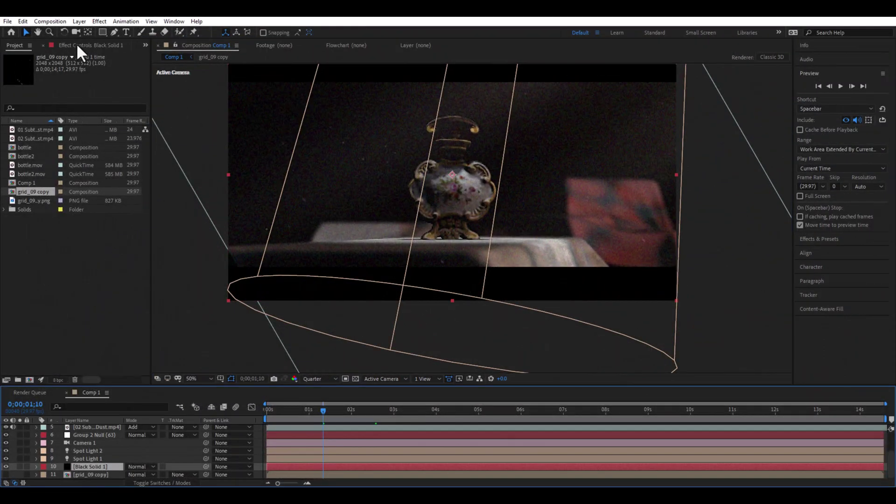
- Remove the unused materials from the Element 3D scene's material list
left_click(76, 44)
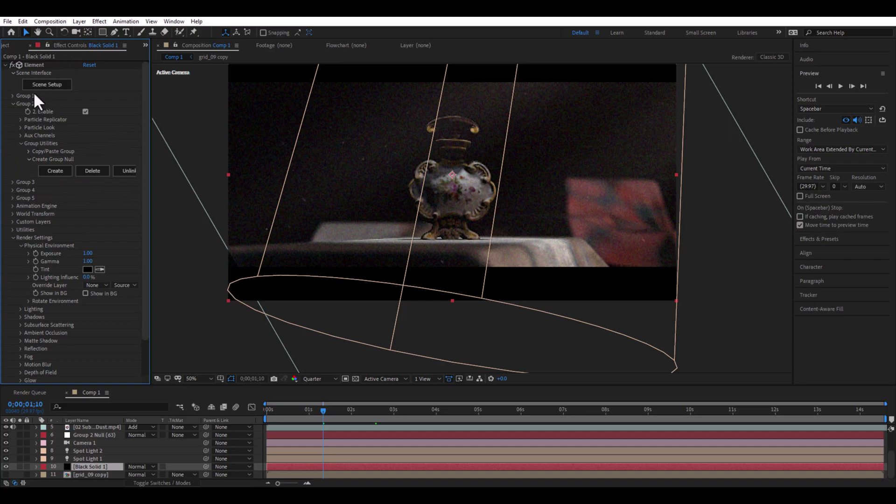
left_click(45, 86)
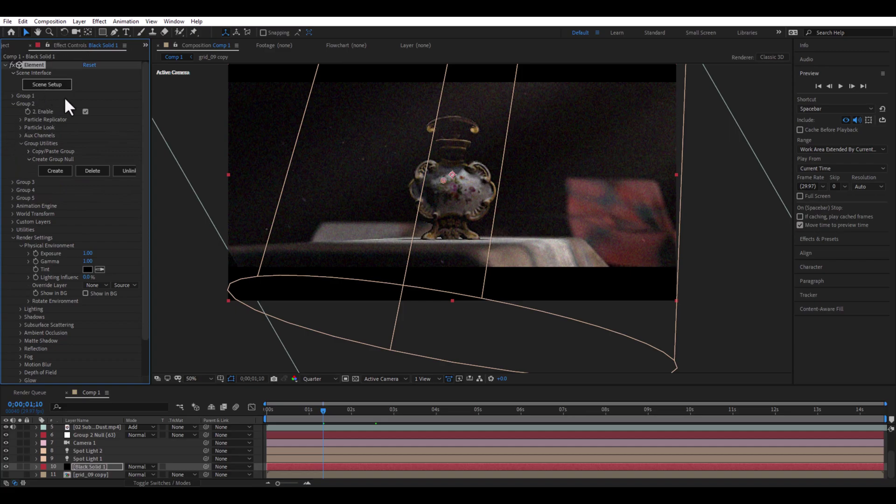
left_click(437, 309)
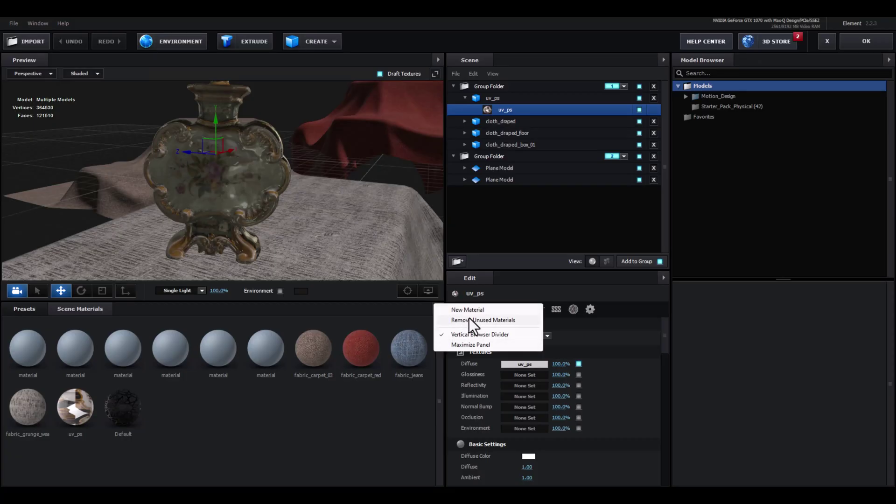
left_click(470, 319)
- Collapse the first group folder and close Scene Setup to return to the composition
mouse_move(310, 204)
left_mouse_down()
mouse_move(239, 234)
mouse_move(332, 234)
mouse_move(192, 202)
mouse_move(184, 218)
mouse_move(492, 220)
mouse_move(361, 204)
mouse_move(218, 257)
mouse_move(310, 228)
mouse_move(246, 194)
mouse_move(264, 211)
mouse_move(252, 194)
mouse_move(153, 201)
mouse_move(181, 214)
mouse_move(269, 214)
mouse_move(231, 215)
left_mouse_up()
scroll(329, 207, "down", 5)
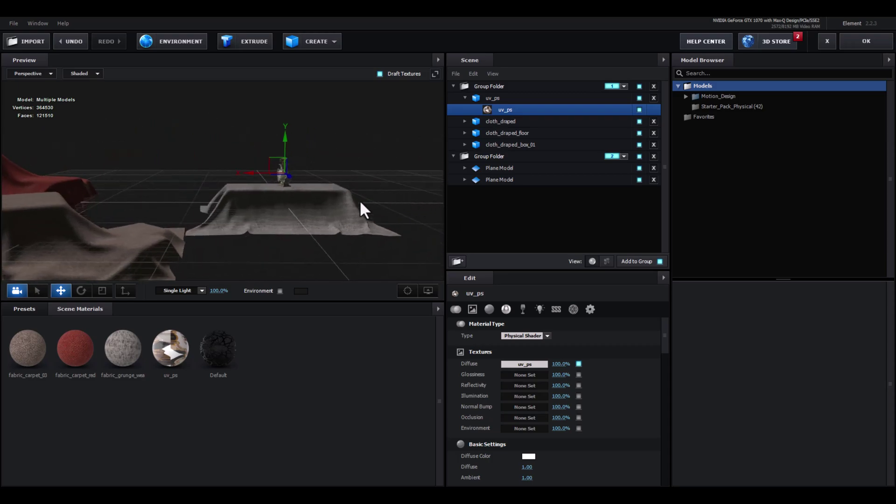
scroll(362, 210, "up", 3)
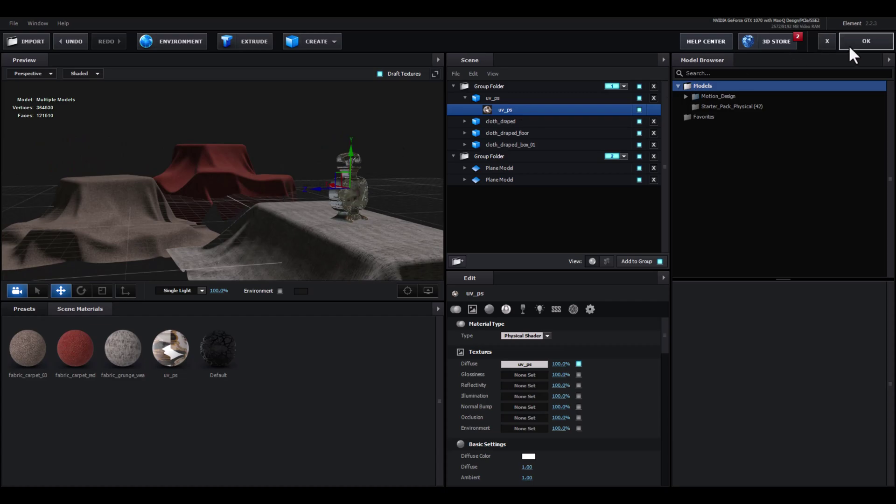
left_click(452, 87)
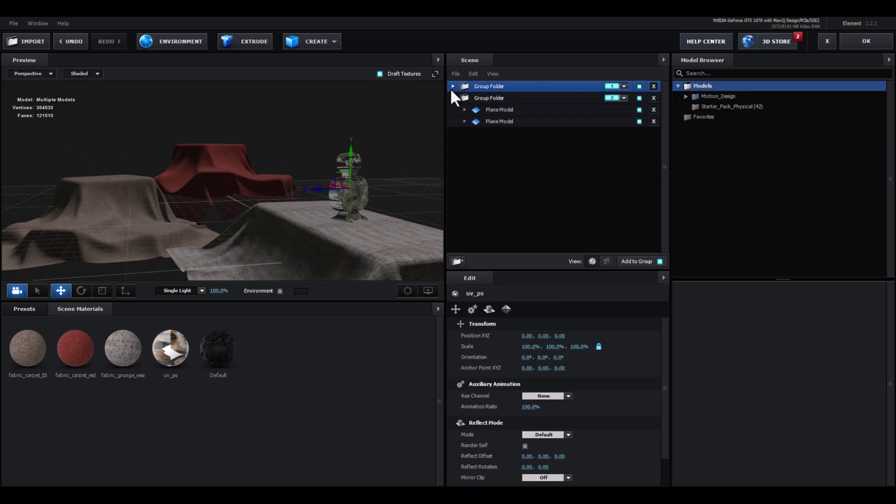
left_click(880, 47)
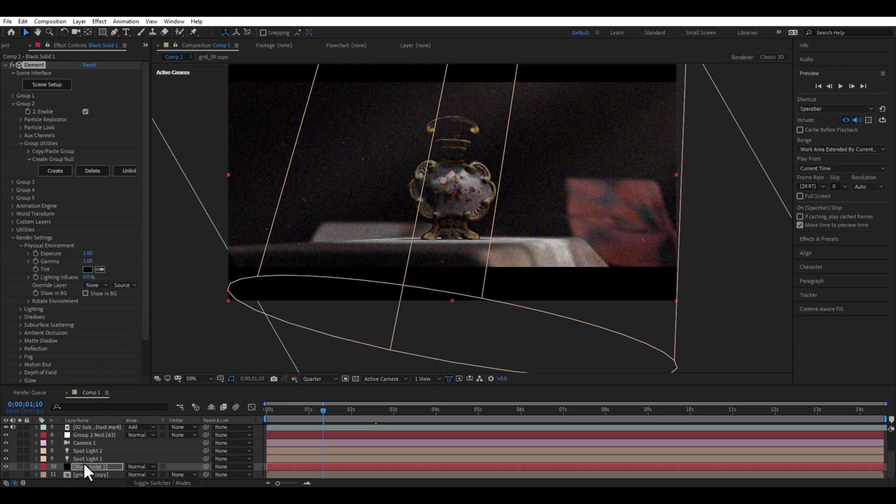
- Orbit and dolly Camera 1 to Position 534.0, 455.4, -221.3 for a closer vase view, then preview
left_click(91, 443)
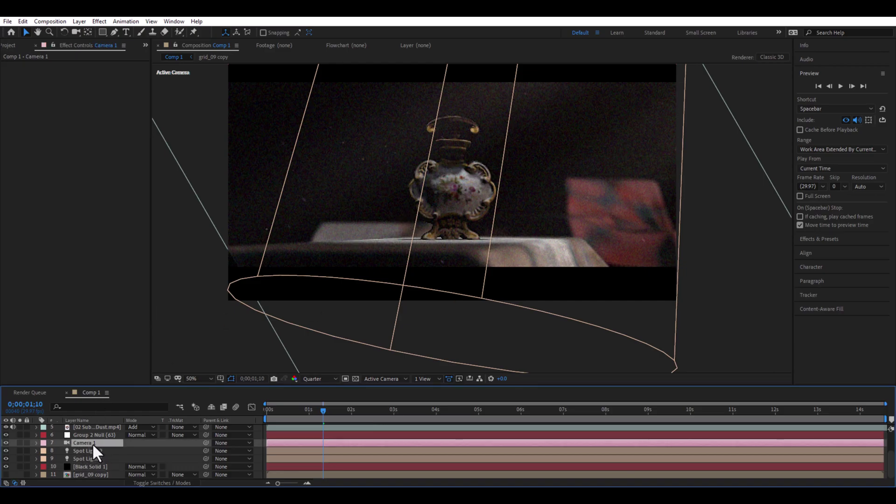
key("u")
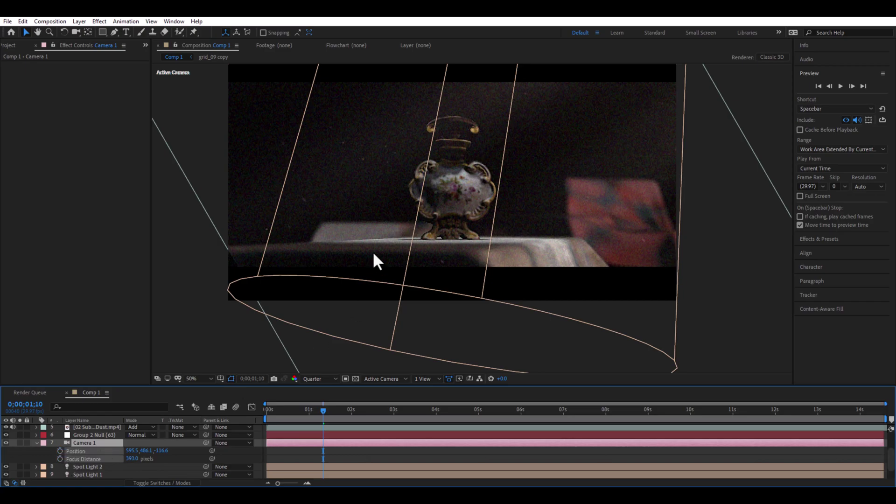
key("c")
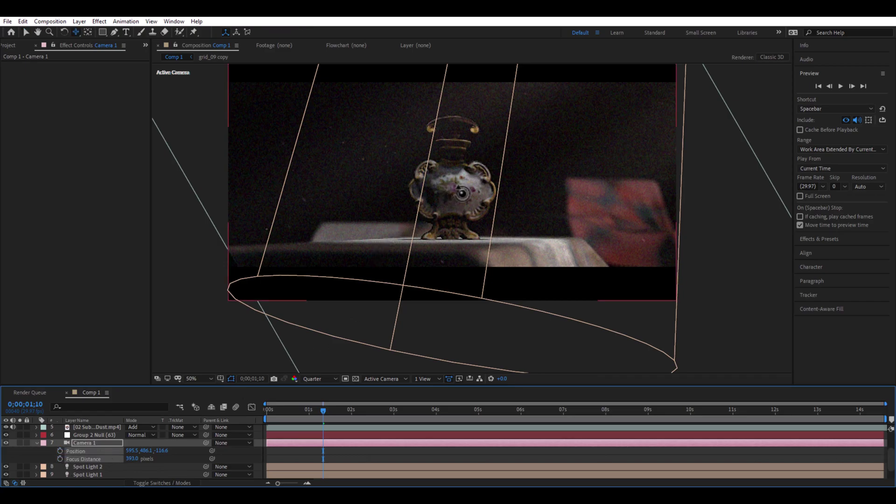
left_click_drag(463, 198, 466, 274)
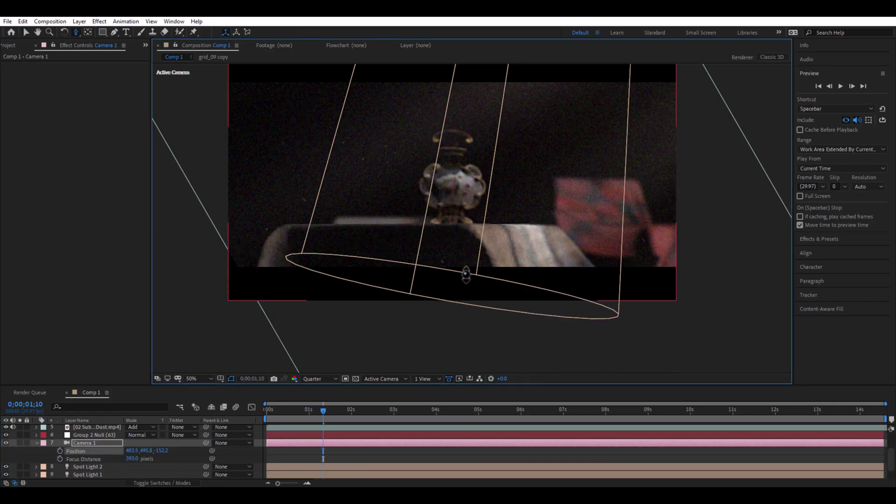
mouse_move(482, 226)
left_mouse_down()
mouse_move(466, 209)
mouse_move(516, 210)
mouse_move(509, 192)
left_mouse_up()
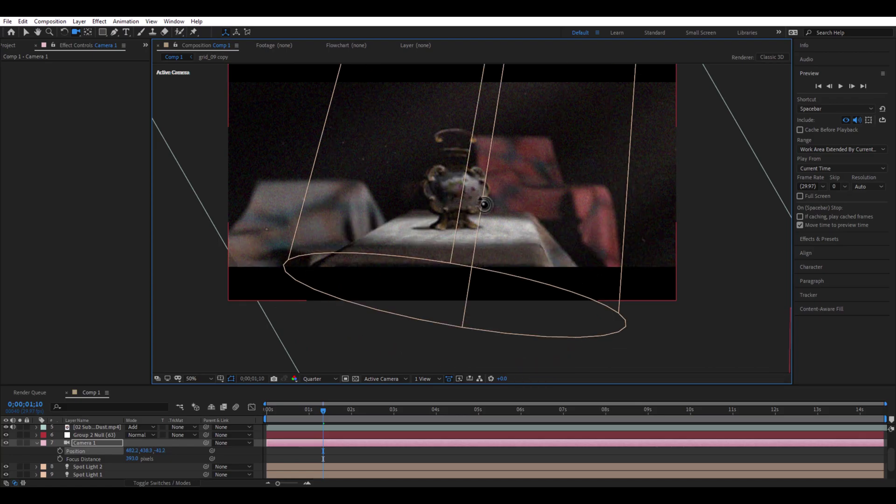
scroll(518, 215, "up", 1)
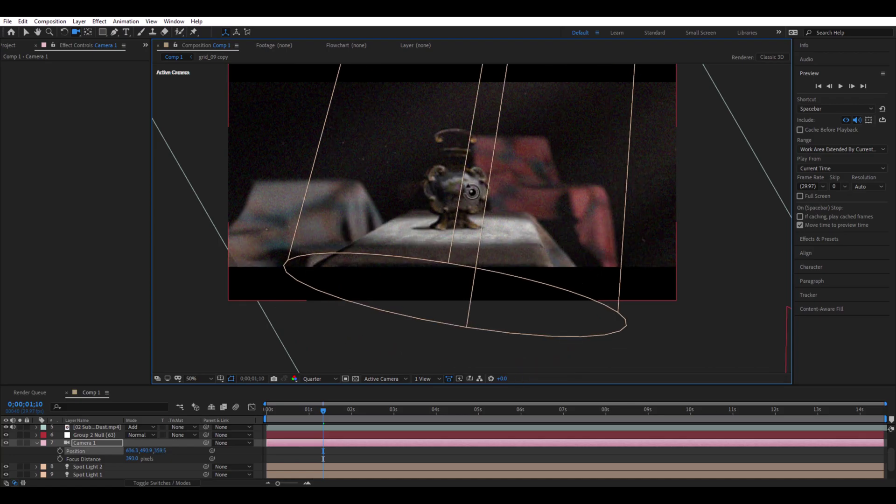
left_click_drag(423, 201, 472, 191)
scroll(396, 190, "up", 3)
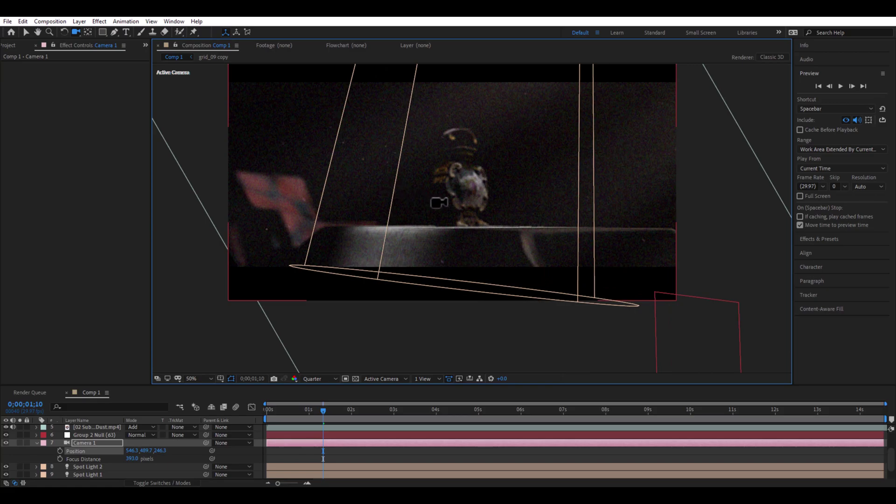
left_click_drag(484, 211, 446, 214)
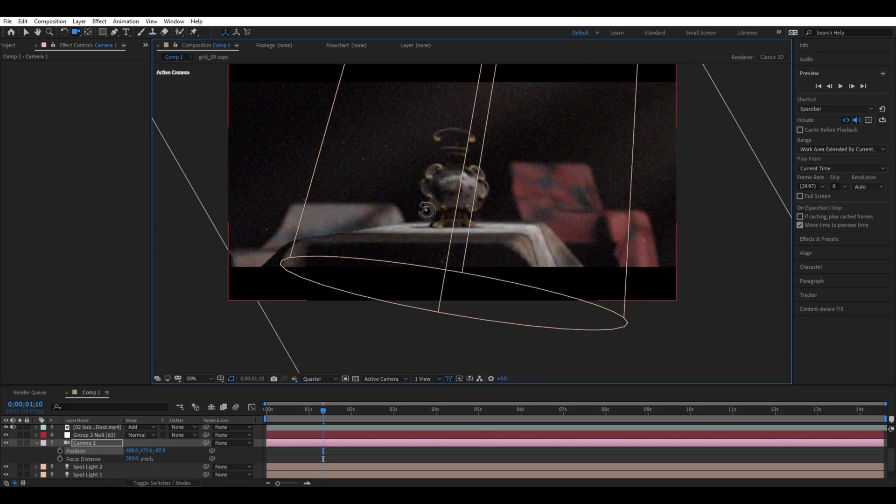
scroll(381, 352, "down", 3)
key("space")
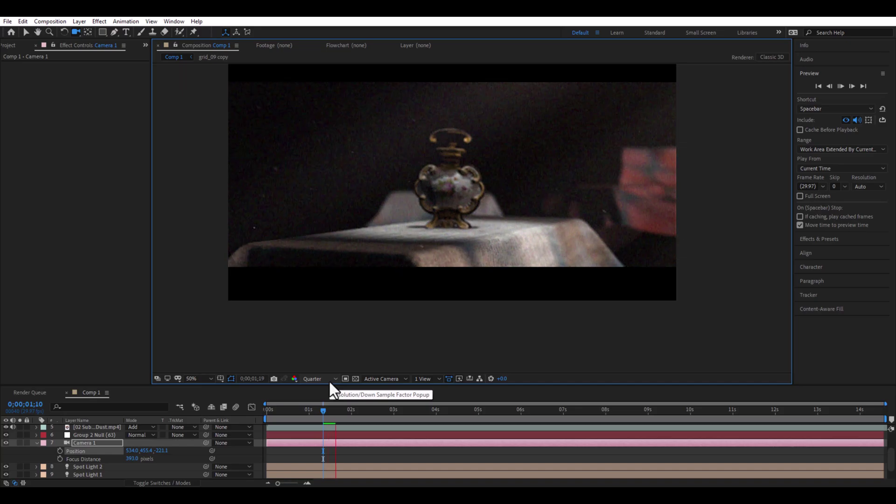
left_click(330, 381)
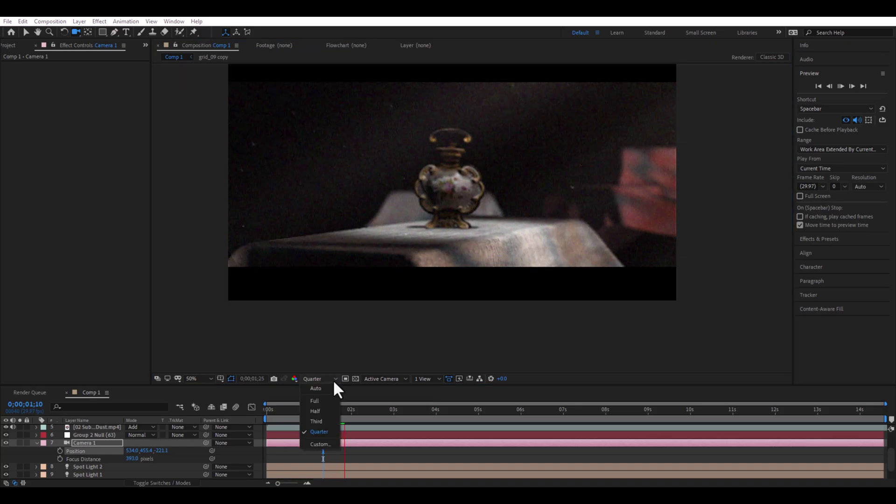
left_click(593, 341)
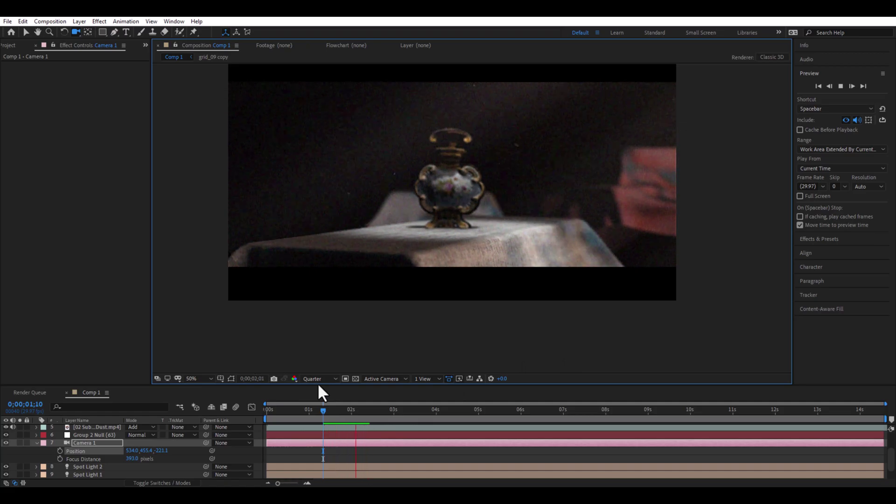
left_click_drag(327, 410, 336, 412)
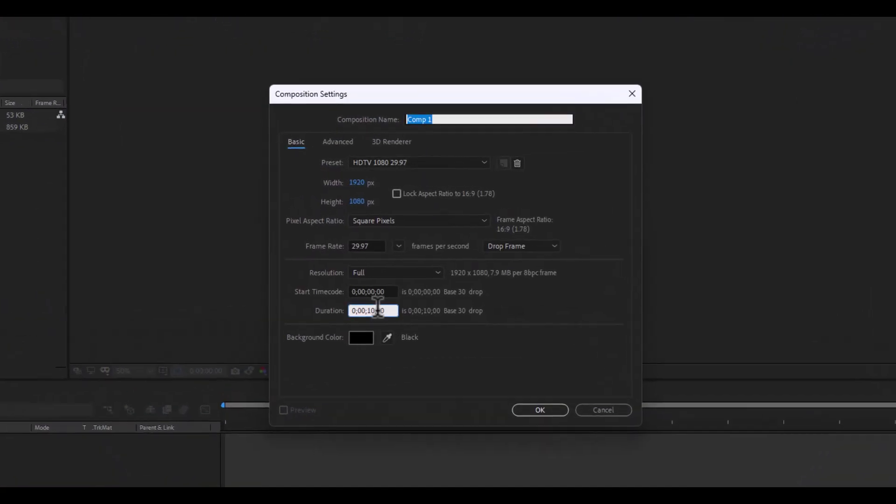
- Create Comp 1 at 1920×1080, 29.97 fps, 10 seconds long
left_click(377, 311)
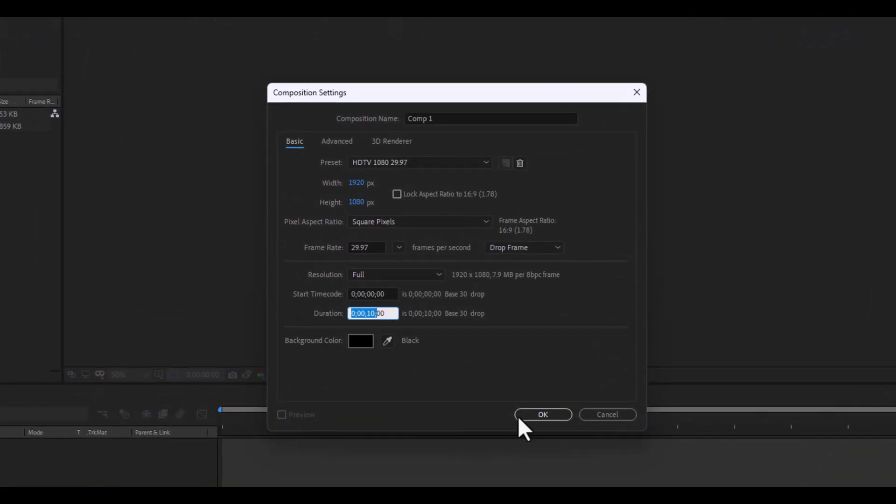
left_click(395, 250)
left_click(413, 346)
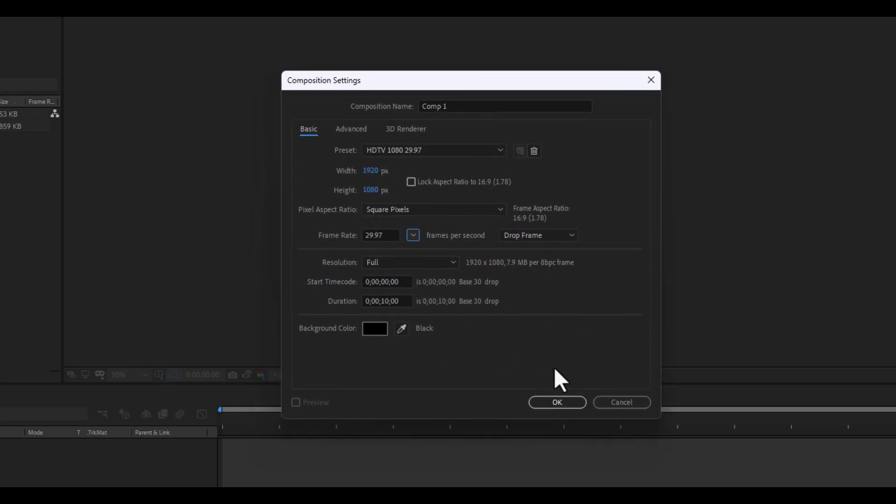
left_click(568, 413)
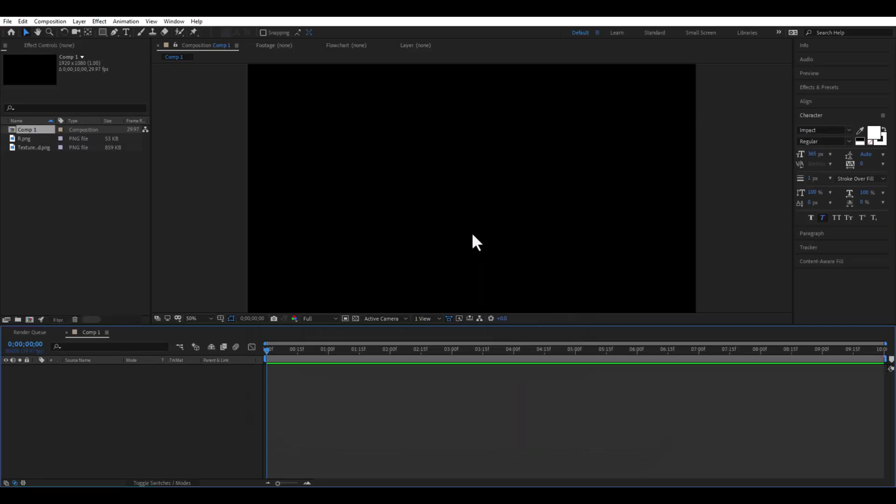
- Add a new solid layer named E3D to Comp 1
right_click(59, 393)
mouse_move(117, 288)
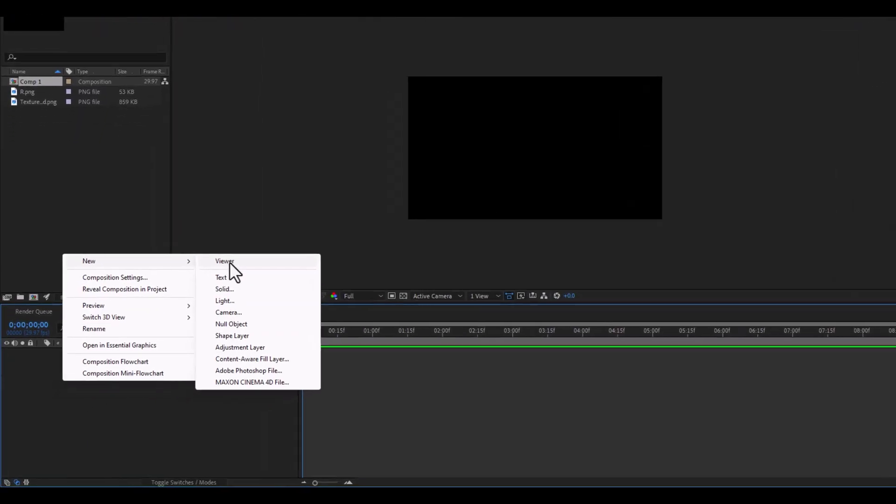
left_click(198, 312)
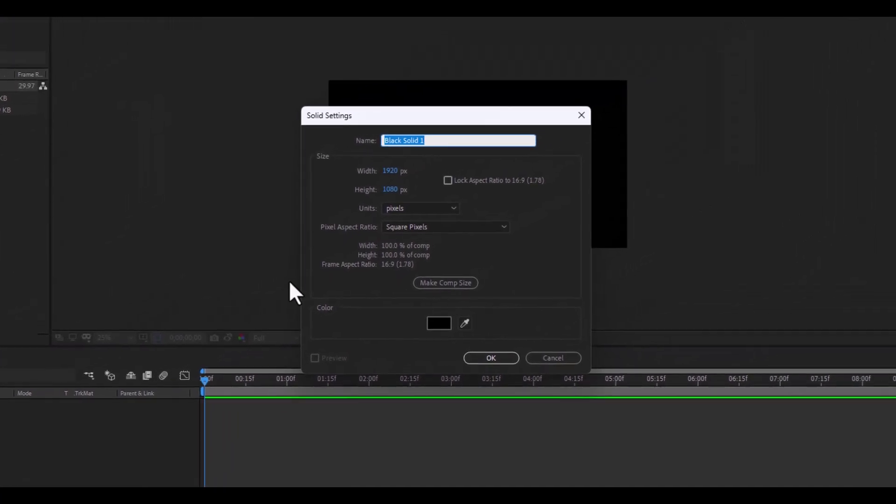
type("E3D")
key("Return")
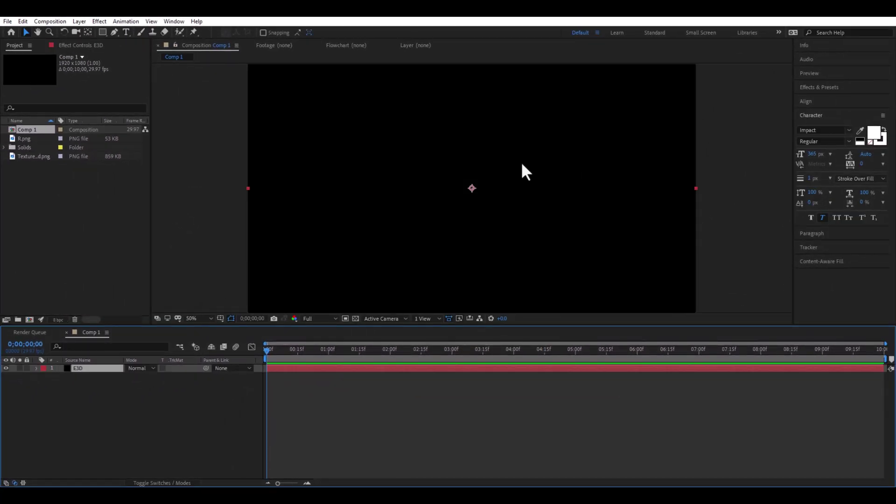
- Add R.png above E3D in Comp 1, scale it to 194%, and keep Full resolution
left_click(83, 181)
left_click(25, 139)
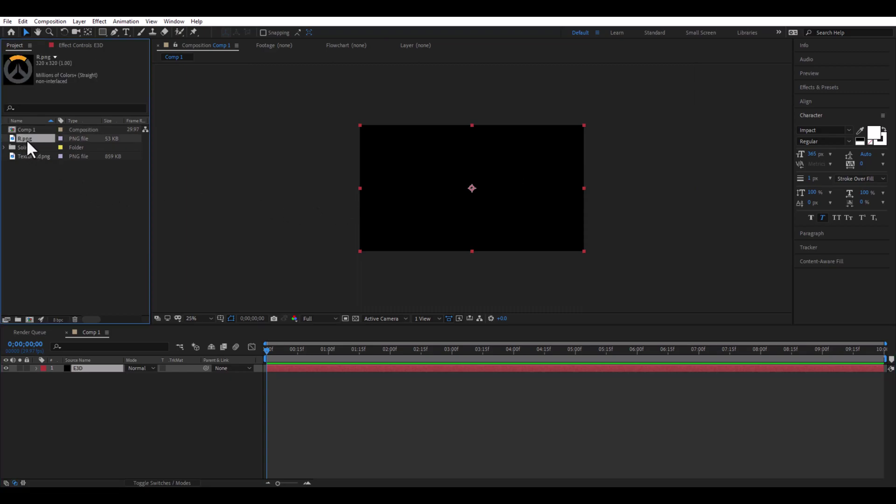
left_click_drag(26, 139, 79, 368)
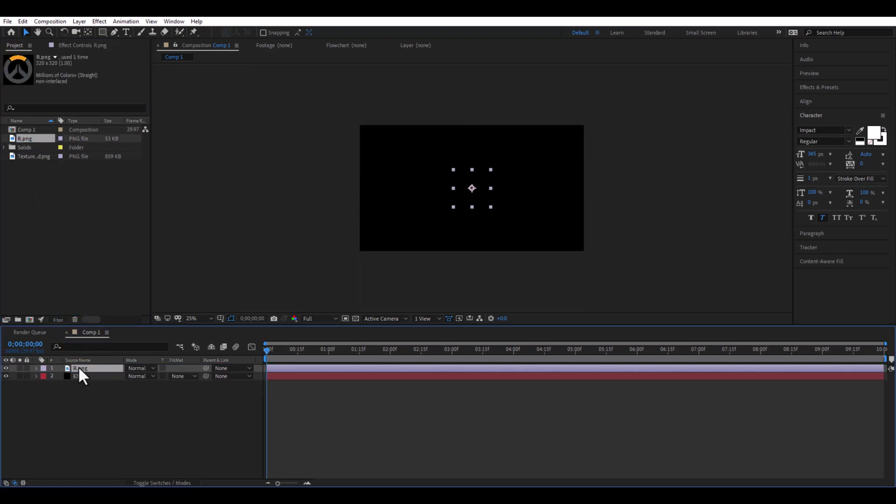
scroll(532, 226, "up", 1)
key("s")
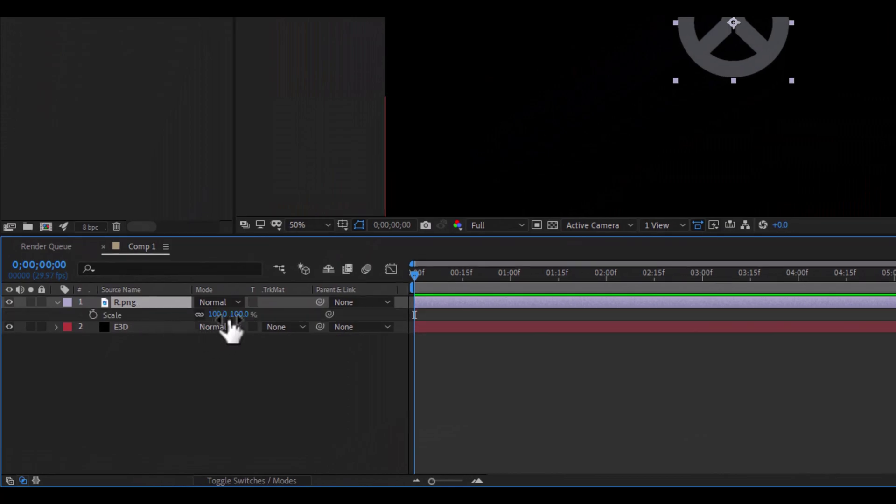
left_click_drag(229, 318, 289, 318)
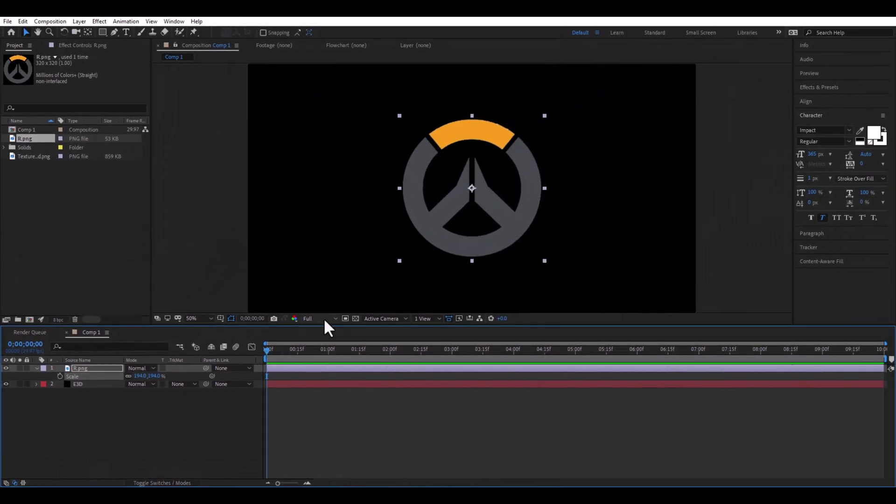
left_click(325, 319)
left_click(312, 344)
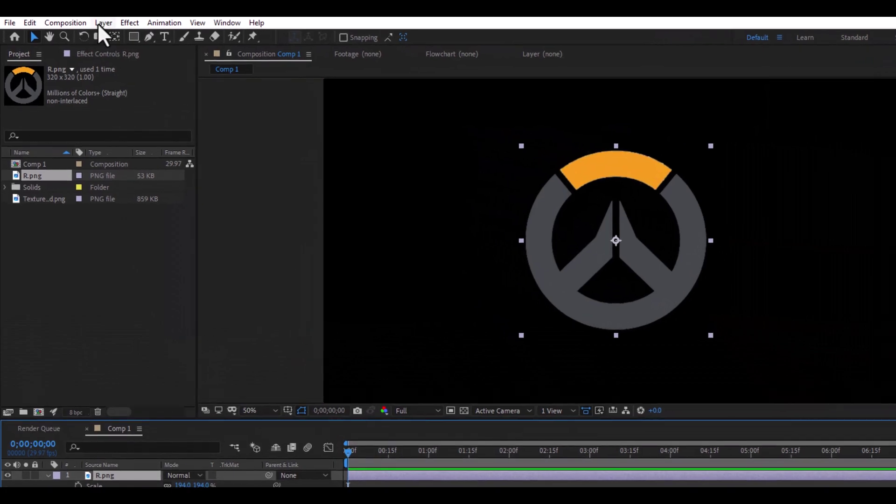
- Auto-trace the R.png logo into mask paths with Apply to new layer kept on
left_click(103, 24)
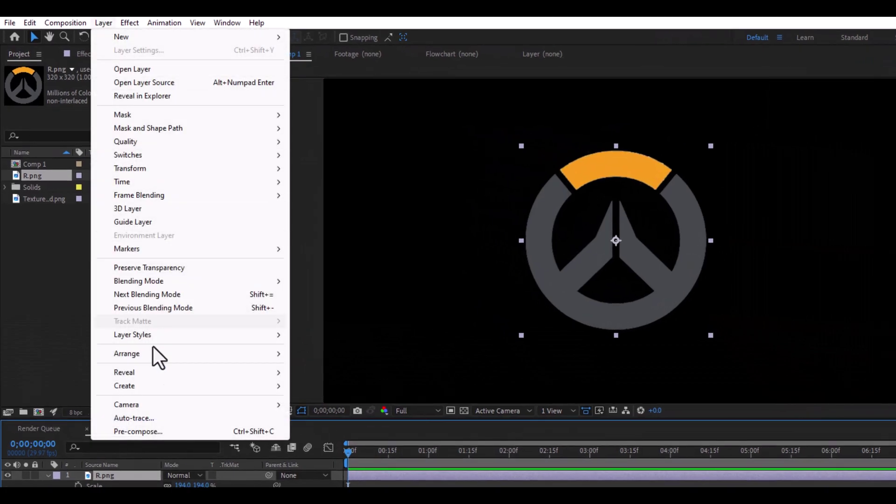
left_click(142, 418)
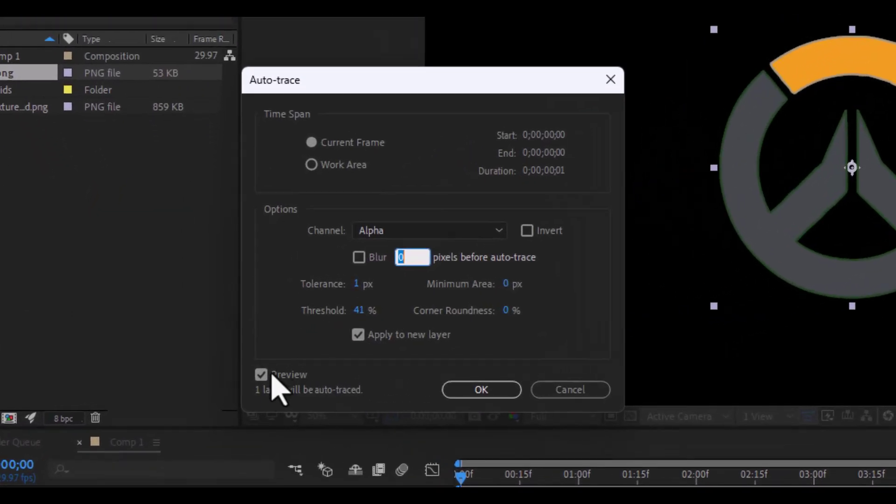
left_click(358, 335)
left_click(358, 335)
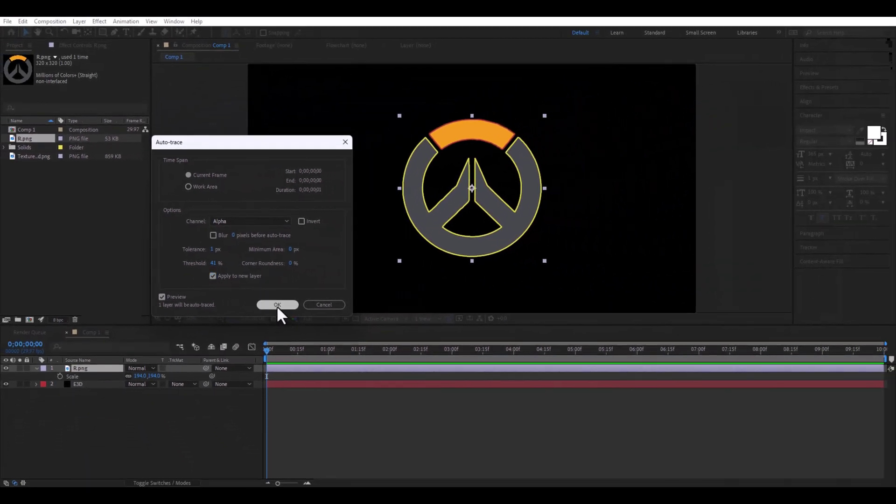
left_click(277, 305)
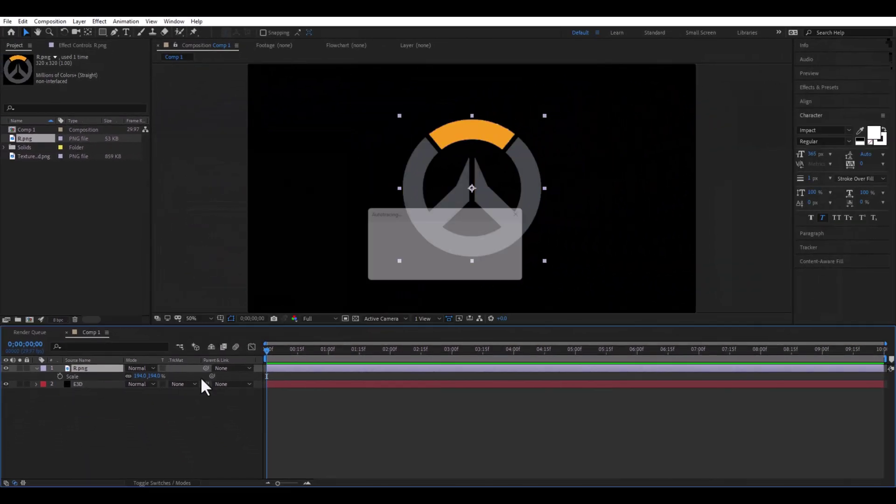
- Rename the auto-traced layer to logo, hide it, and select the E3D layer
left_click(85, 377)
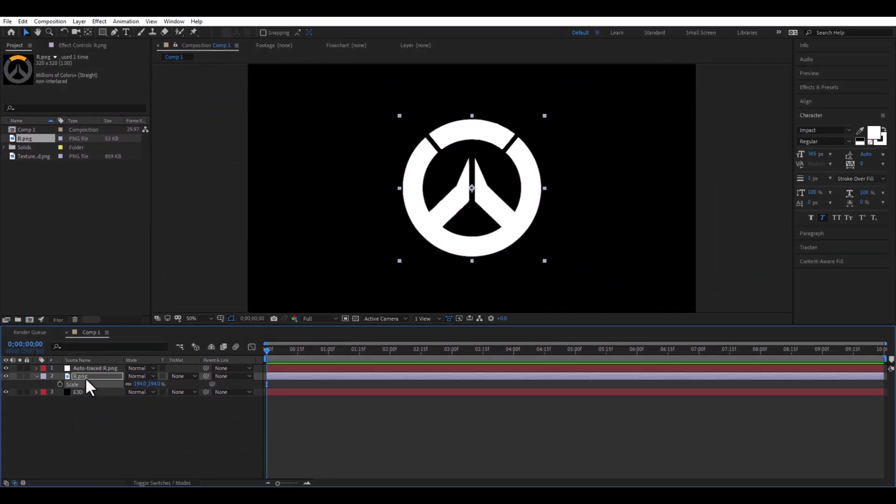
key("Delete")
key("Return")
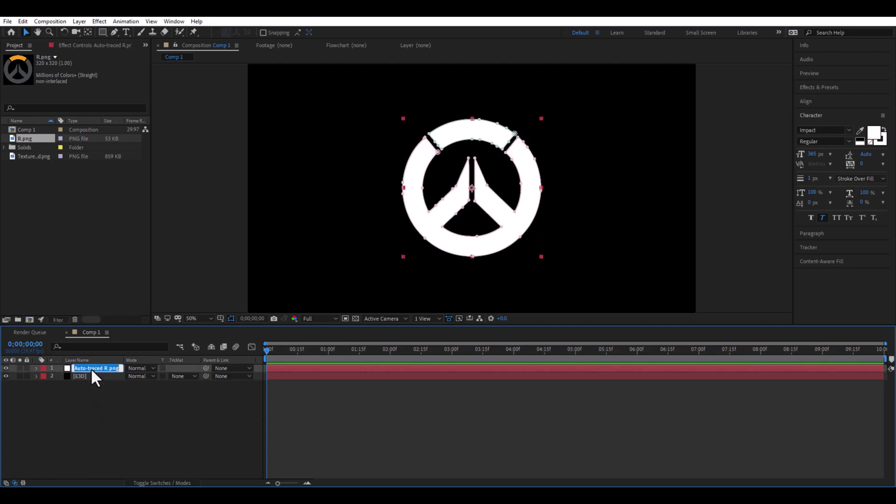
type("logo")
key("Return")
left_click(5, 368)
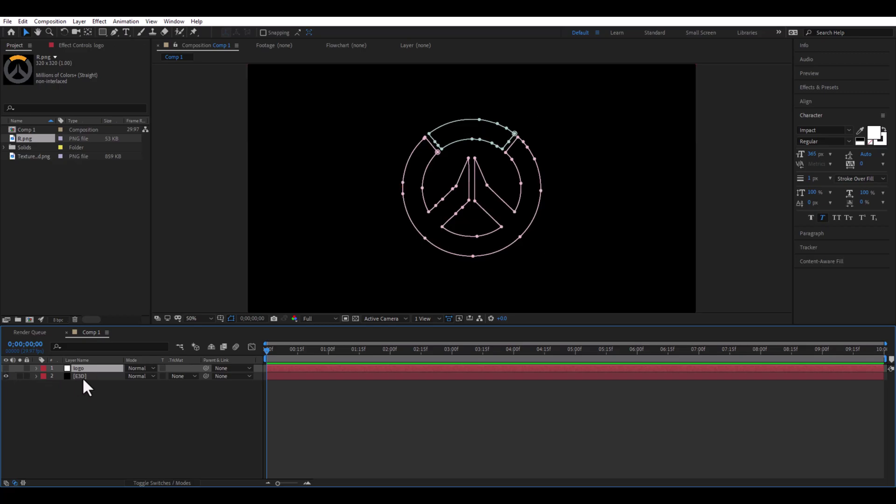
left_click(83, 377)
left_click(63, 46)
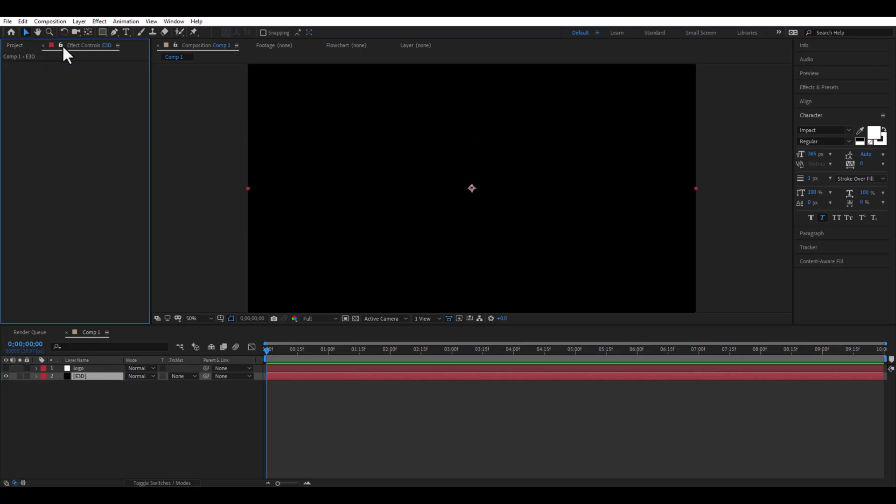
- Apply the Element effect to E3D with Custom Text and Masks Path Layer 1 set to logo
left_click(100, 21)
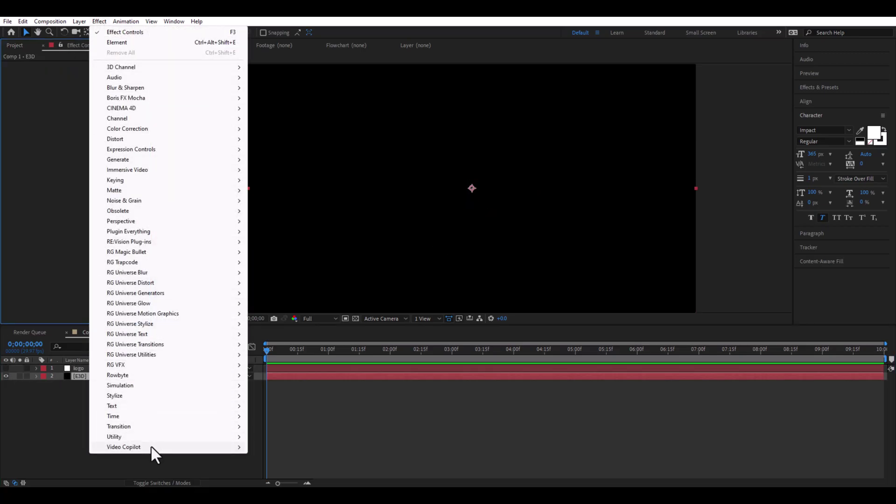
mouse_move(152, 447)
left_click(275, 447)
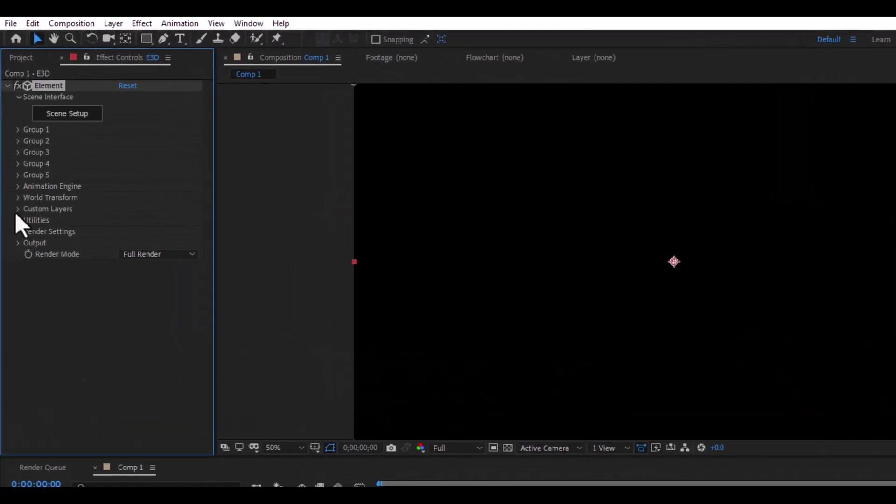
left_click(12, 153)
left_click(34, 253)
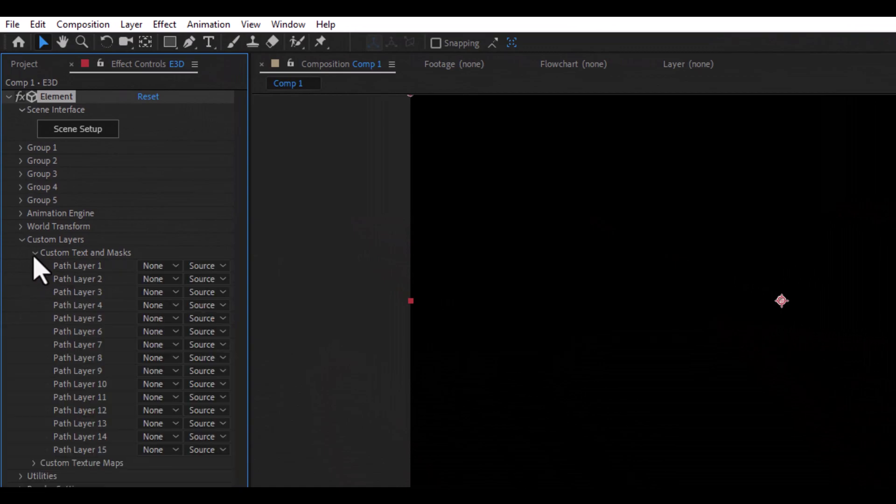
left_click(153, 266)
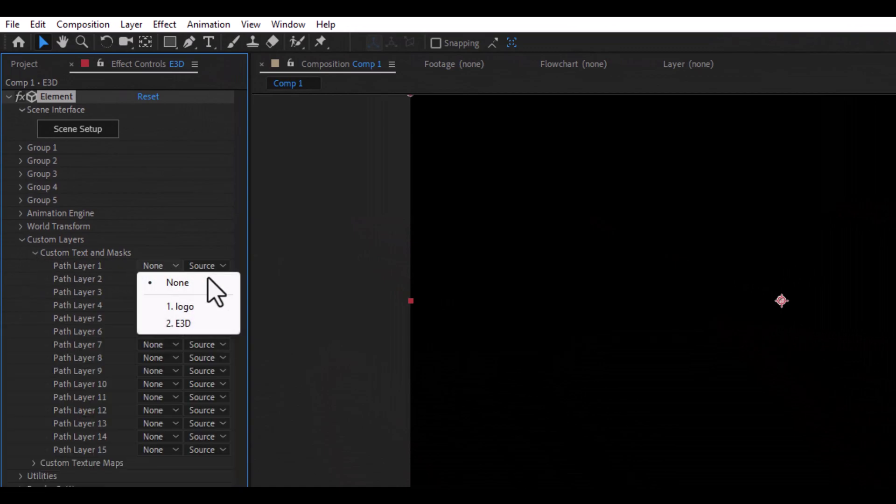
left_click(182, 307)
left_click(13, 151)
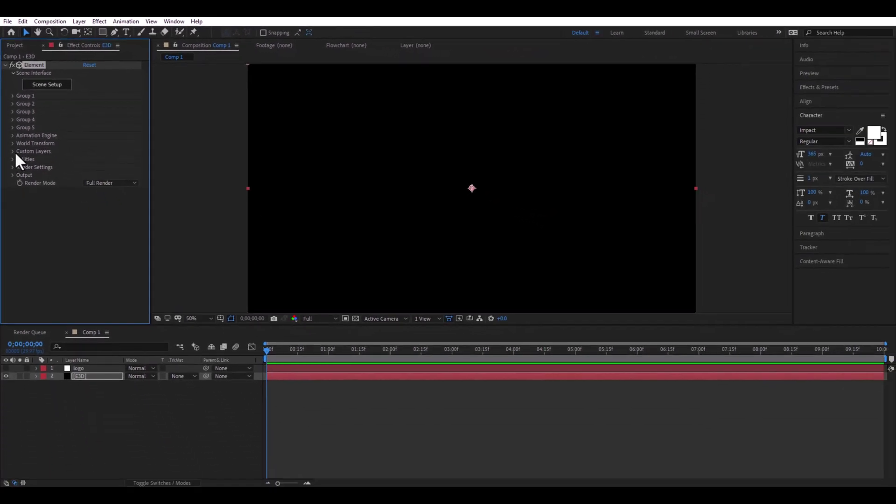
left_click(6, 64)
- Create a new composition from Texture Grid.png
left_click(15, 45)
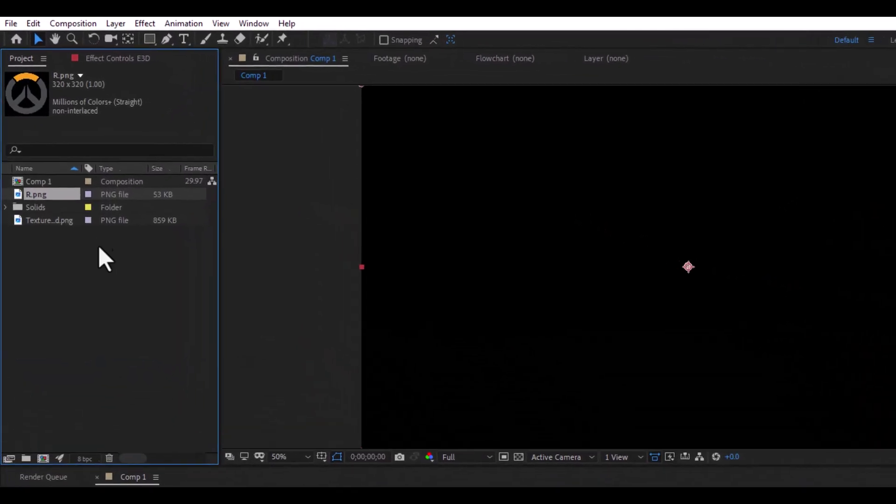
left_click(38, 237)
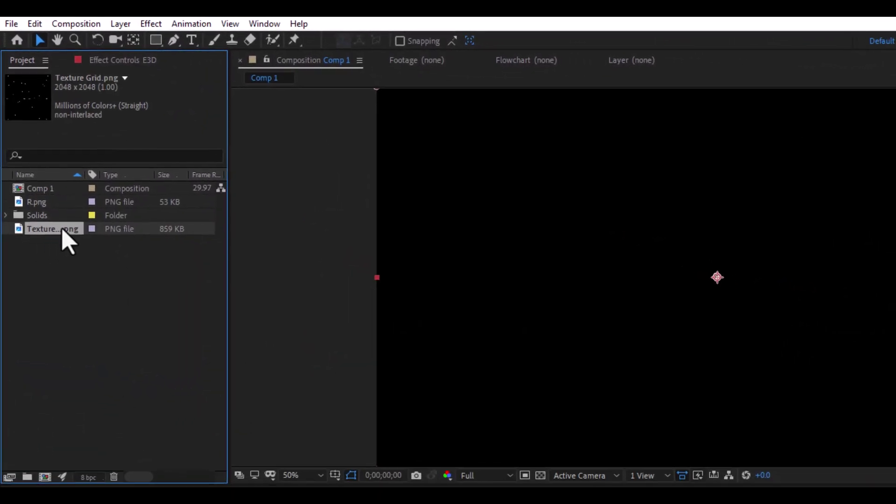
left_click_drag(25, 156, 33, 285)
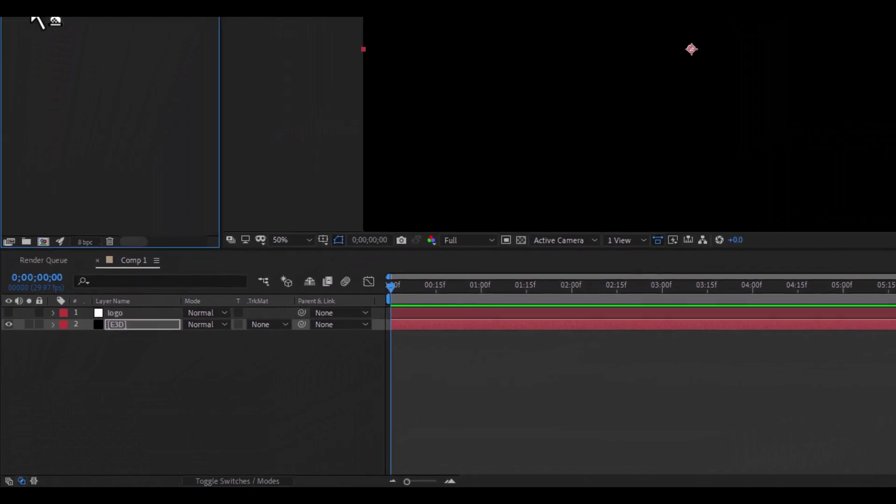
left_click_drag(47, 240, 47, 241)
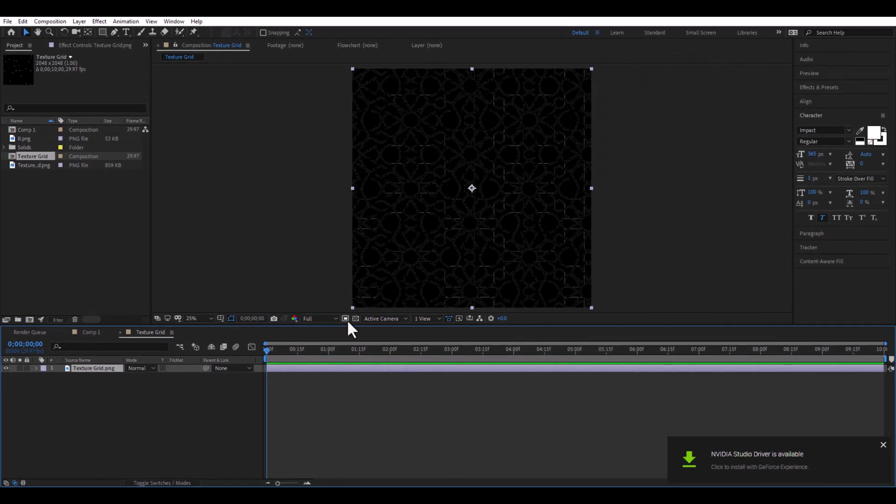
- Show the transparency grid and set the Texture Grid layer's scale to 125%
left_click(355, 321)
key("space")
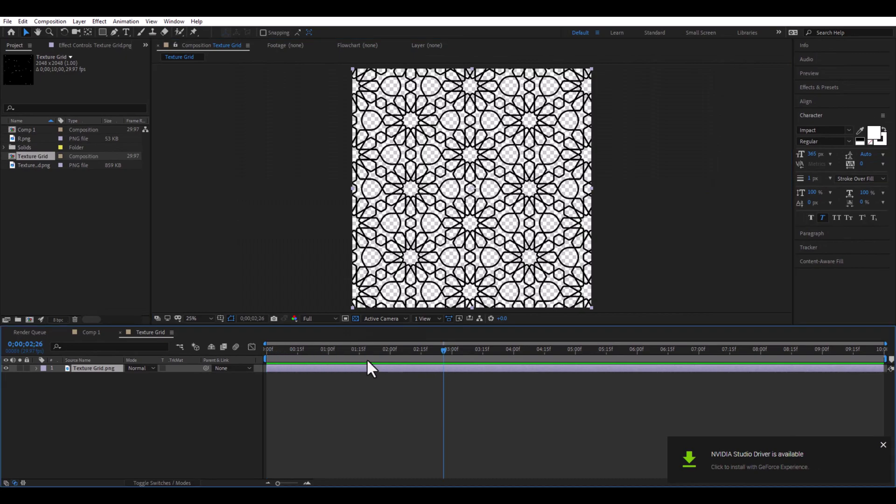
key("space")
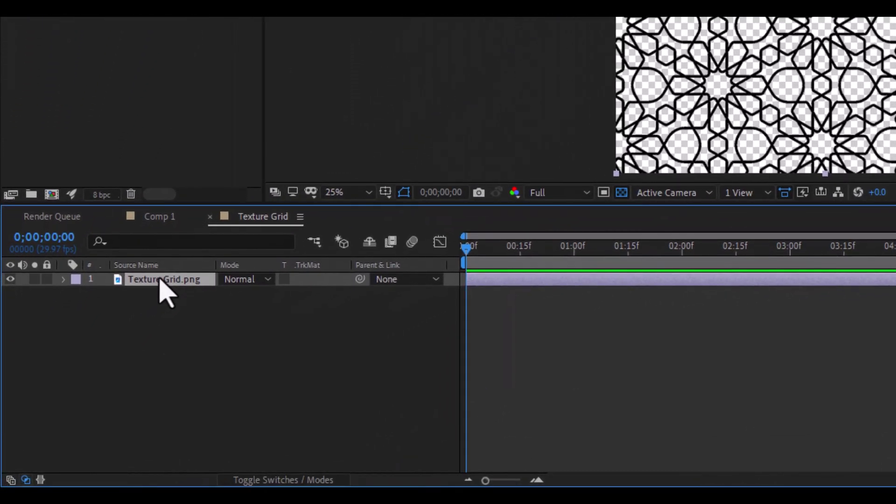
key("s")
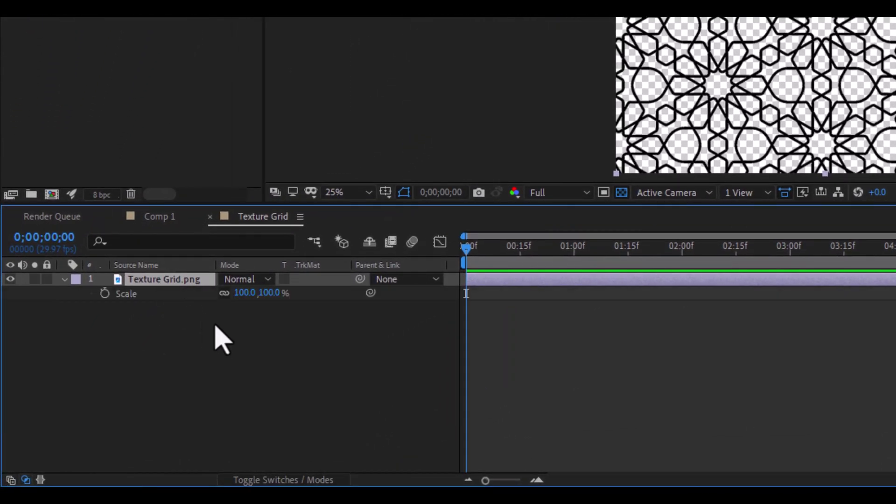
left_click(245, 293)
type("125")
key("Return")
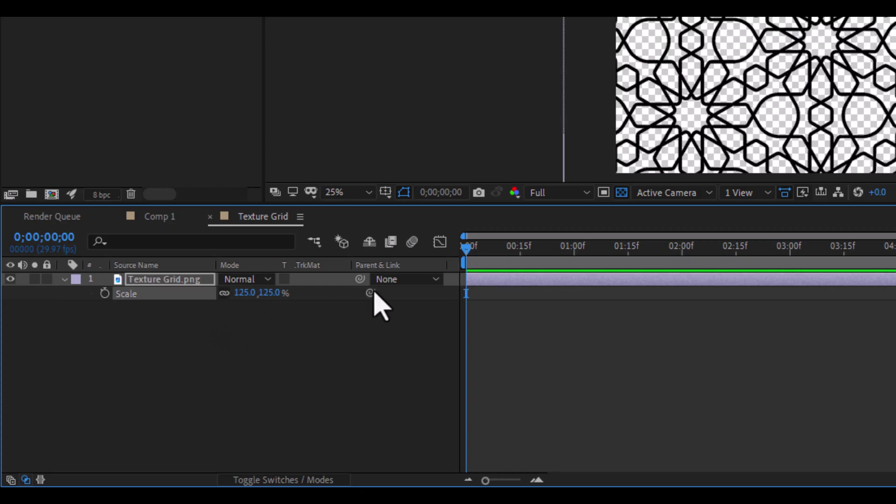
- Keyframe the layer's Rotation from 0° to 90° across the comp and preview it
left_click(174, 282)
key("r")
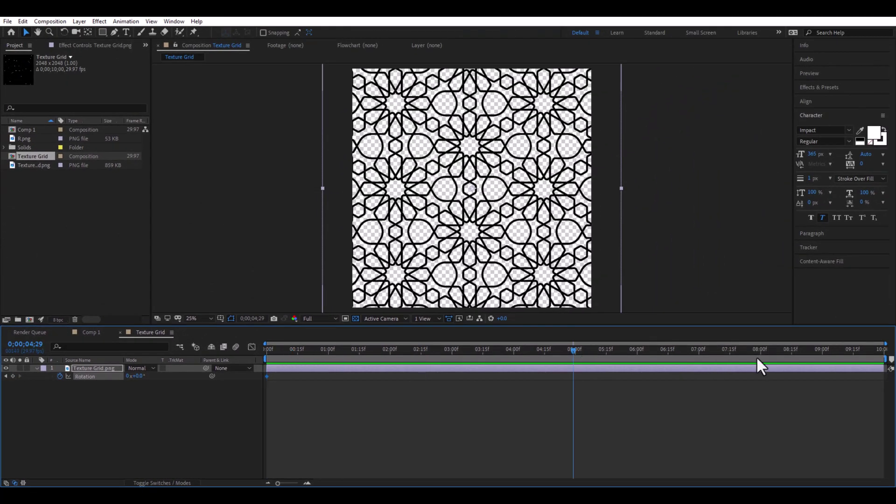
left_click(140, 377)
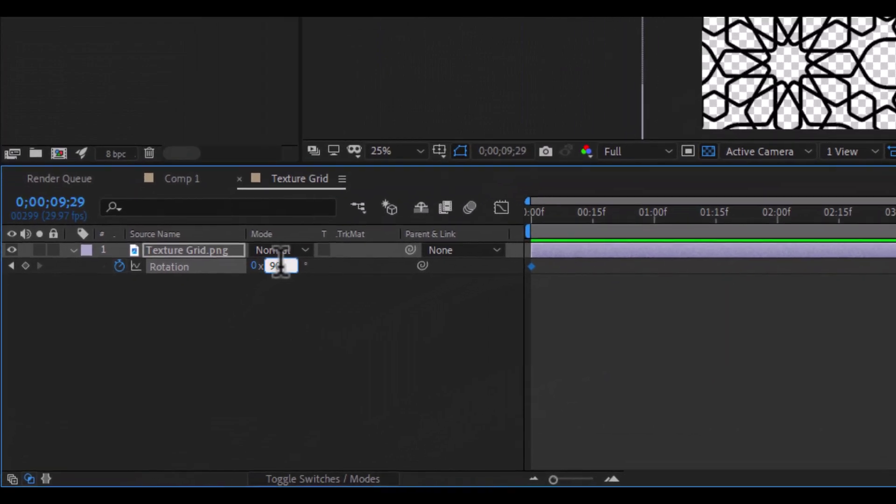
left_click(278, 264)
type("90")
key("Return")
key("Home")
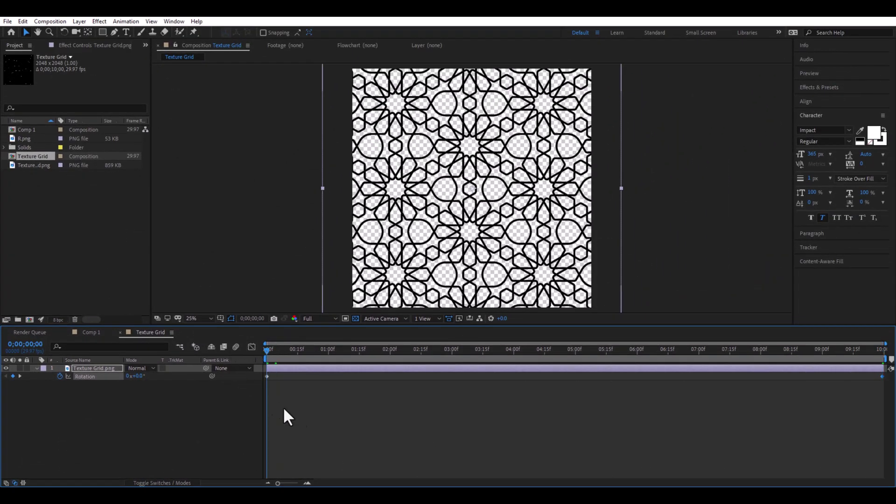
key("space")
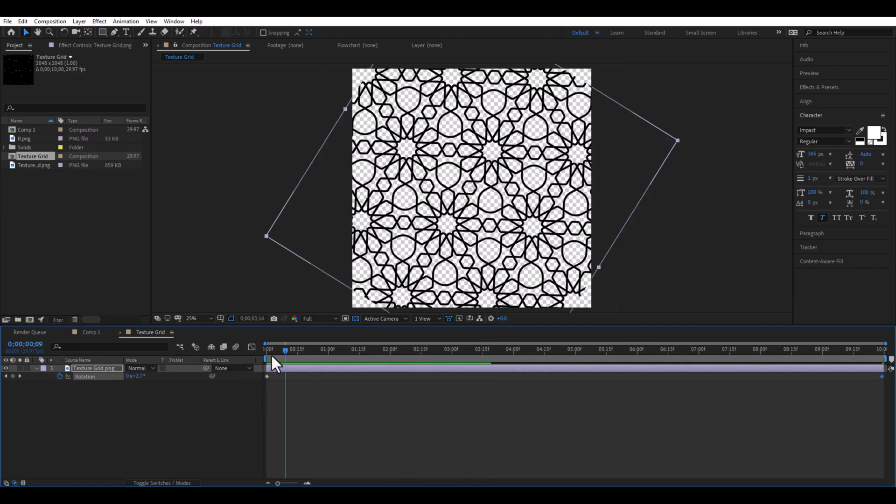
left_click_drag(273, 357, 239, 364)
- Raise the Texture Grid scale to 130% and switch back to Comp 1
key("s")
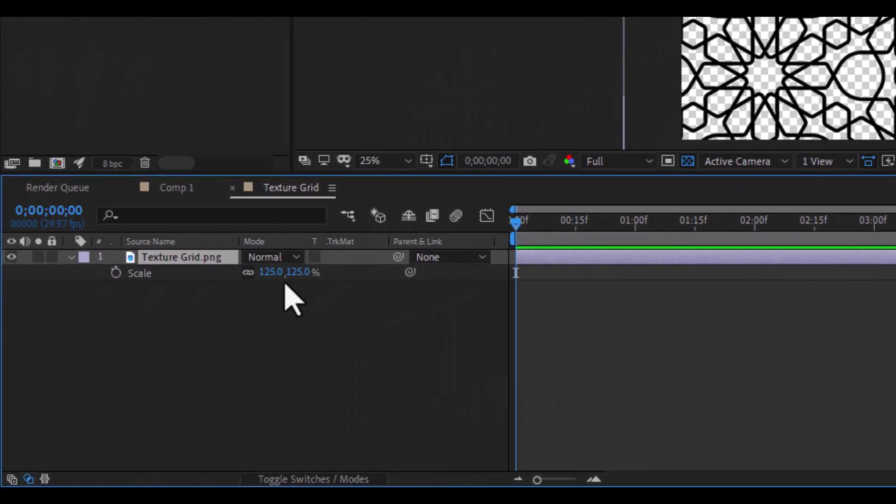
left_click(278, 273)
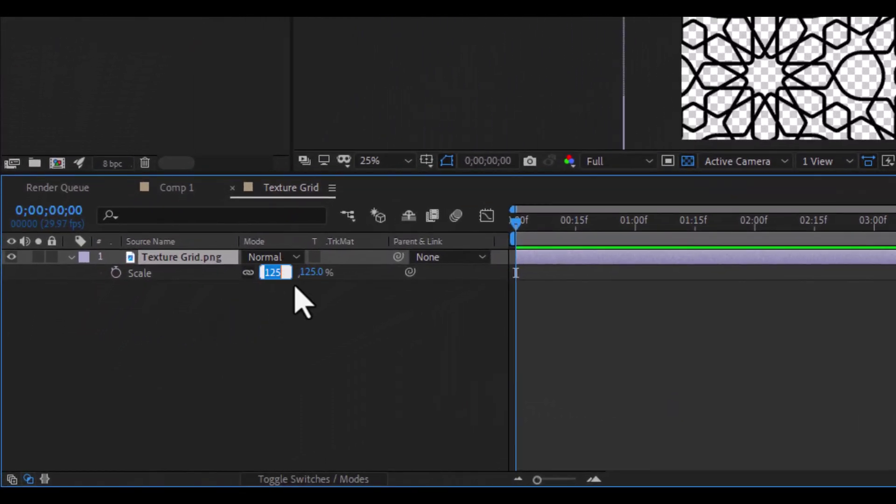
type("0")
key("Return")
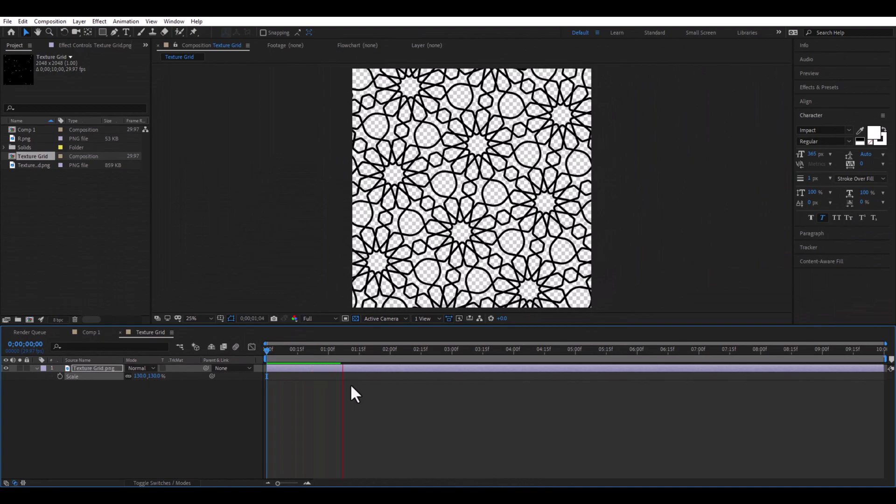
left_click_drag(371, 349, 266, 352)
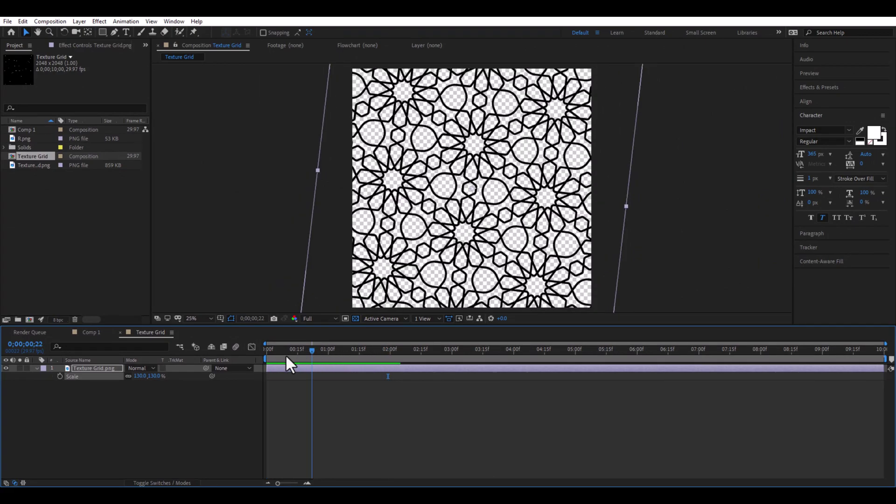
left_click(106, 407)
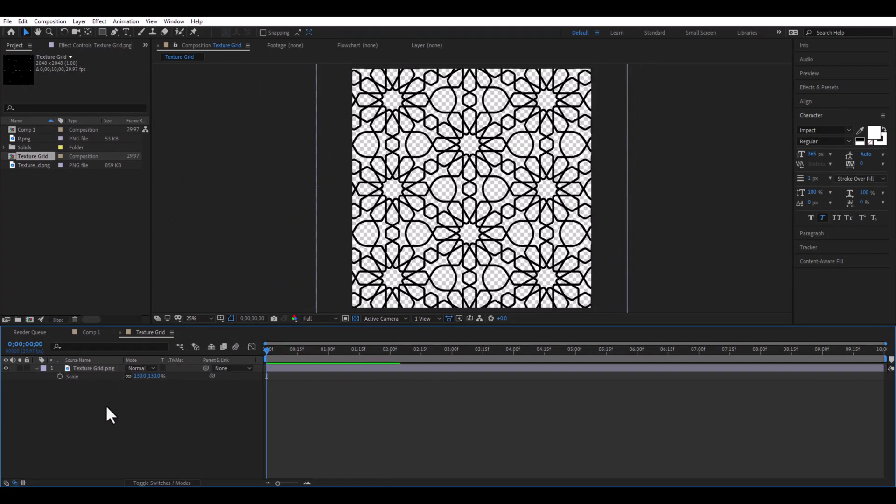
left_click(89, 333)
- Add the Texture Grid comp to Comp 1 as a hidden layer
left_click(87, 376)
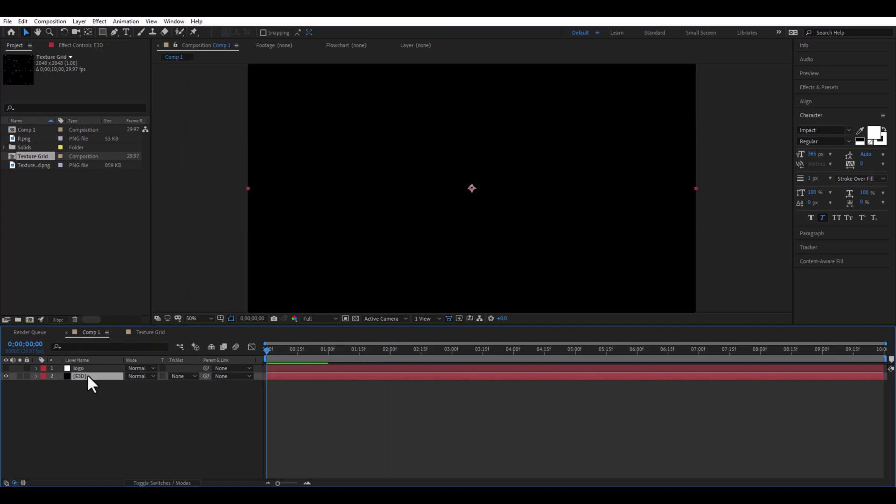
left_click(53, 256)
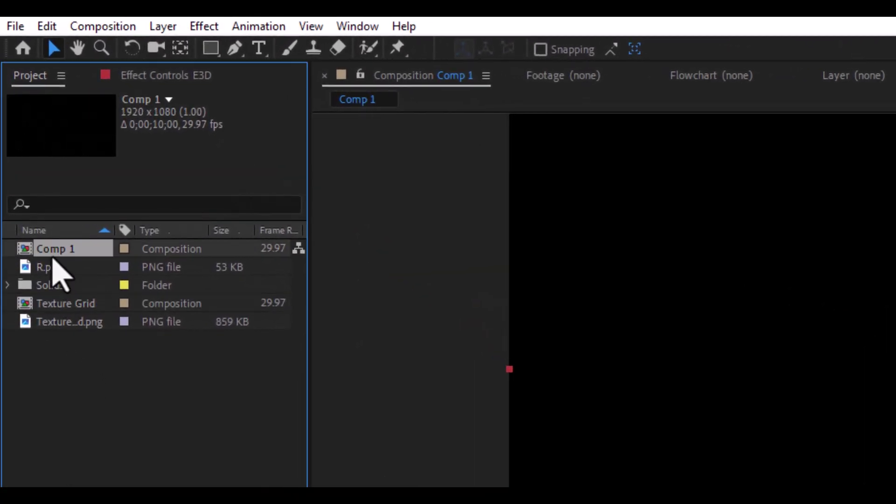
left_click(68, 304)
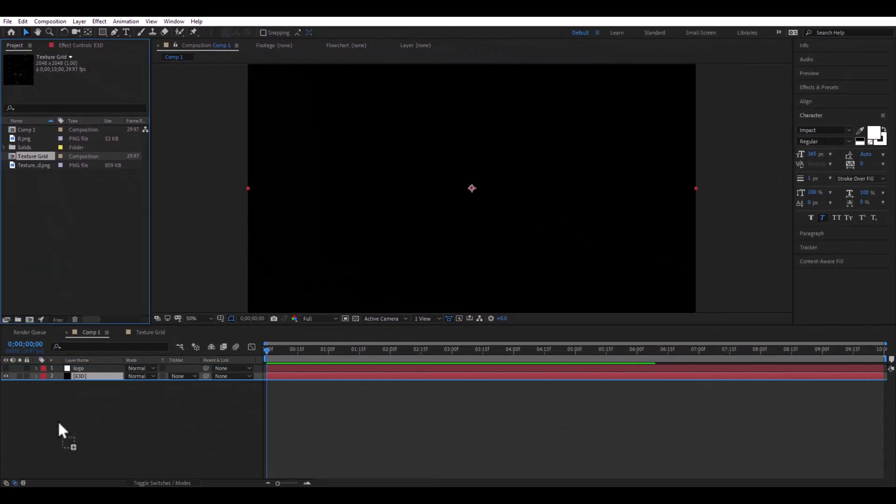
left_click_drag(48, 324, 58, 421)
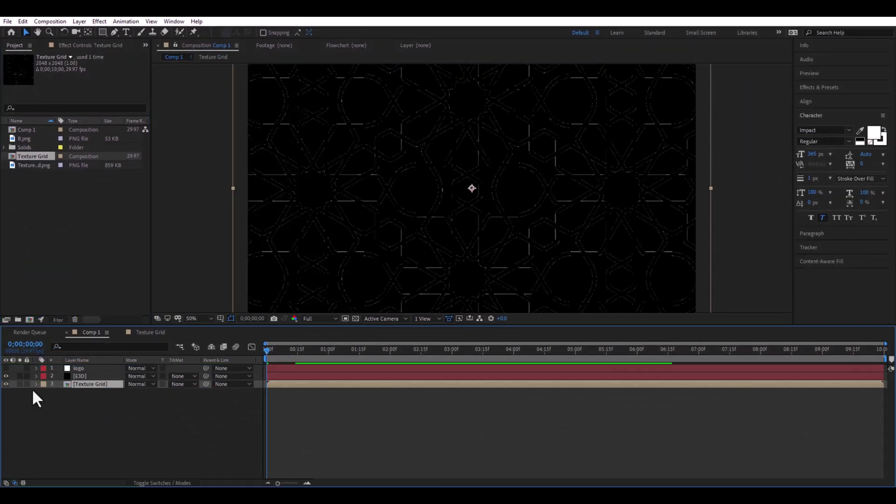
left_click(6, 385)
- Set Element's Custom Texture Maps Layer 1 on E3D to Texture Grid
left_click(79, 376)
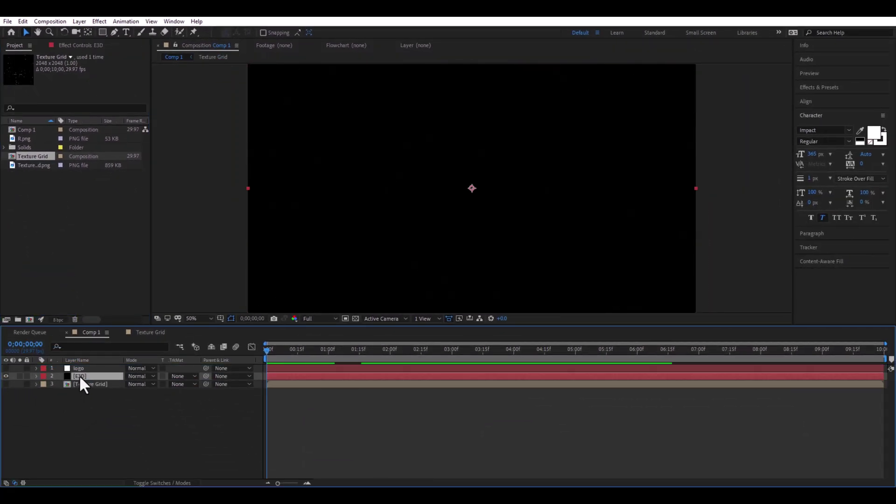
left_click(89, 47)
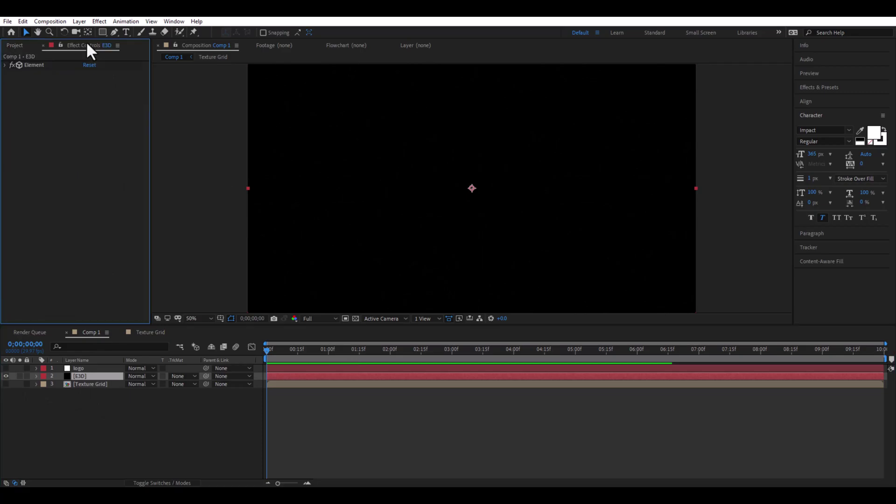
left_click(4, 66)
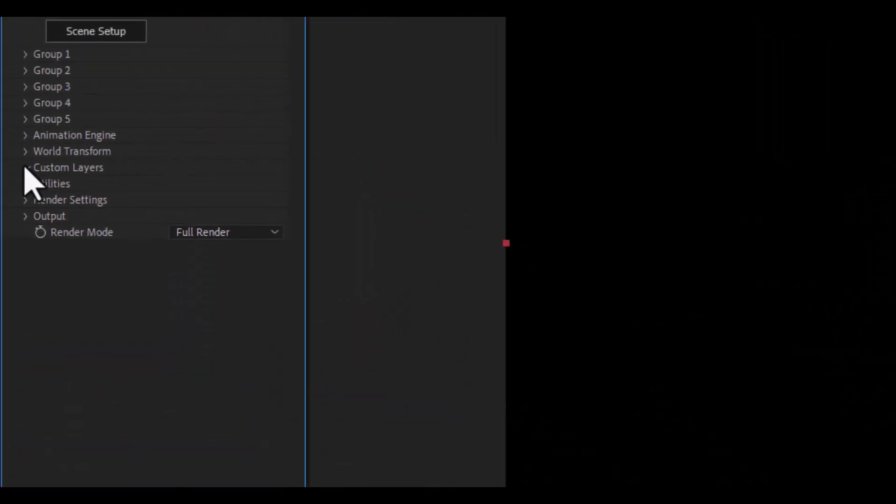
left_click(13, 151)
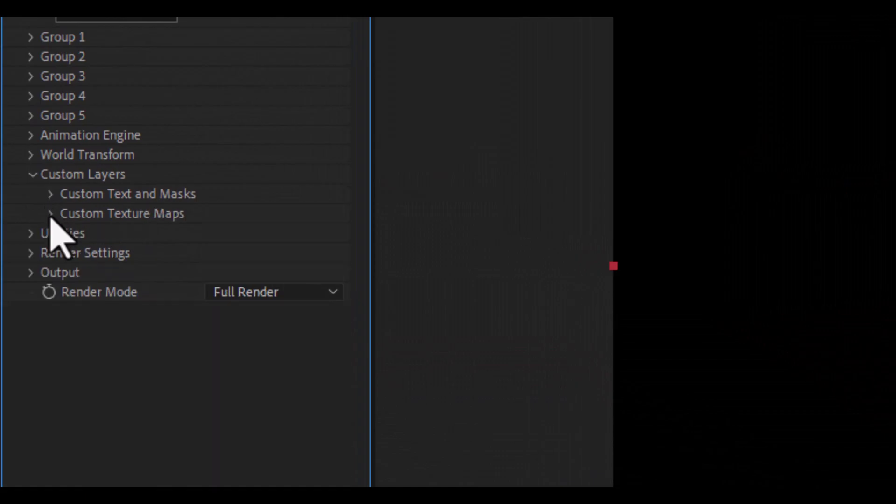
left_click(51, 213)
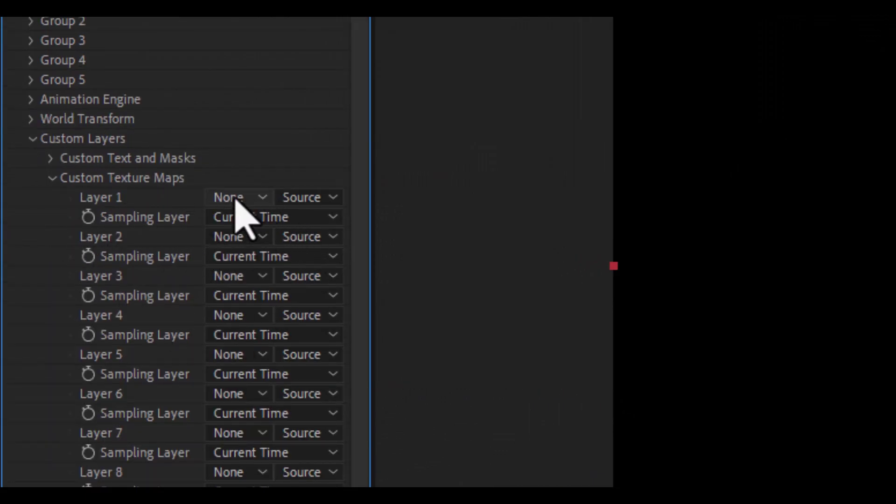
left_click(236, 197)
left_click(302, 308)
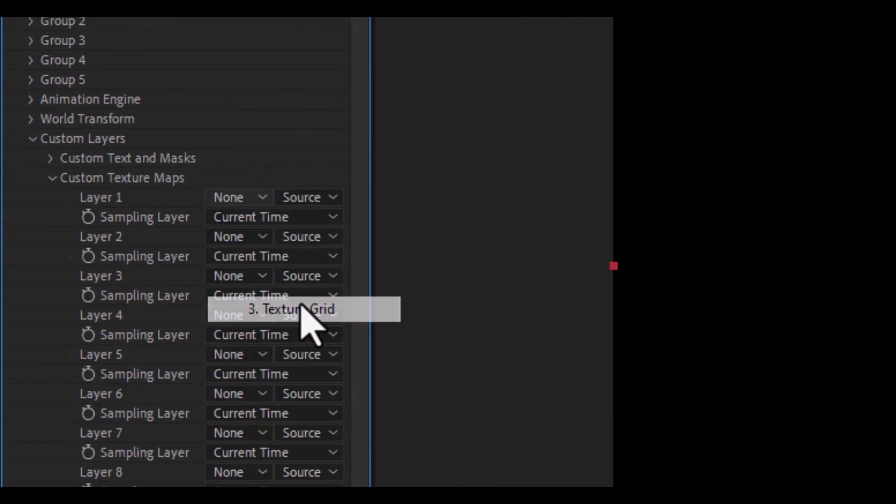
left_click(30, 140)
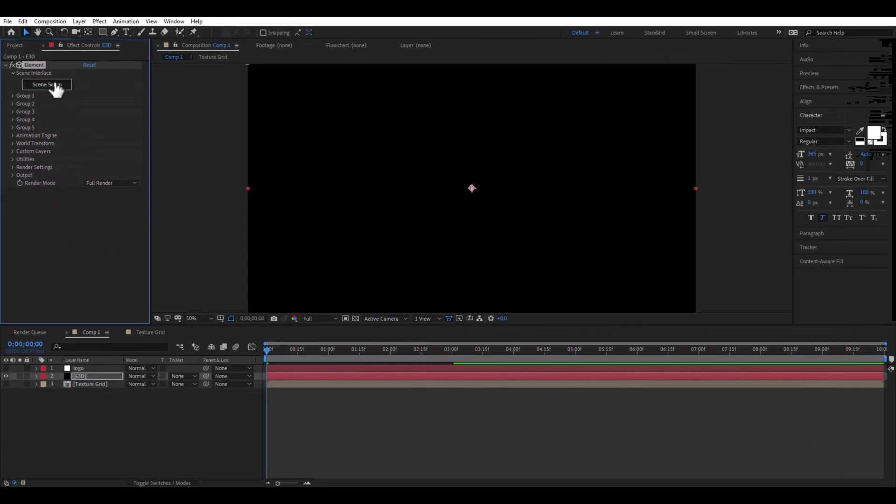
- Clear the cached models in Element 3D Scene Setup preferences
left_click(55, 85)
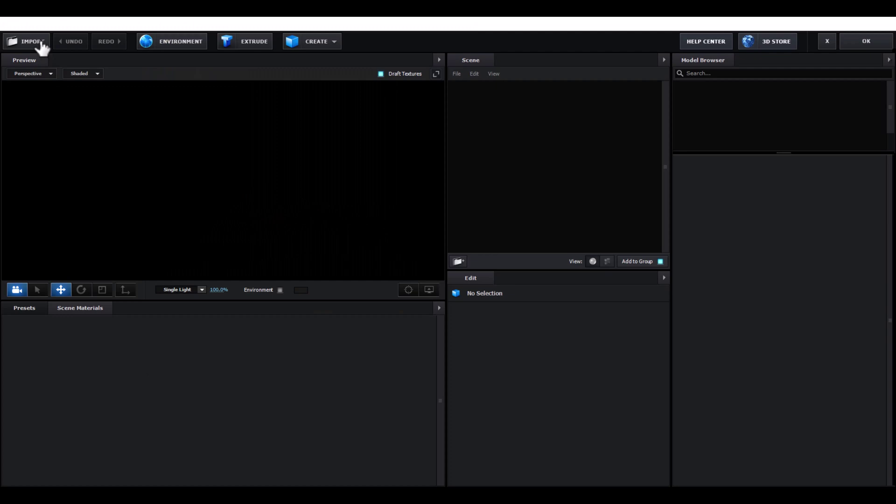
left_click(13, 23)
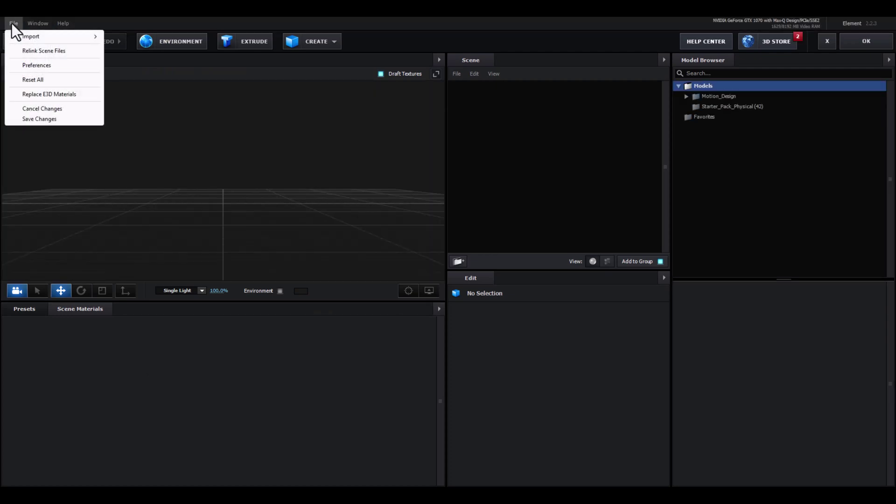
left_click(21, 65)
left_click(461, 204)
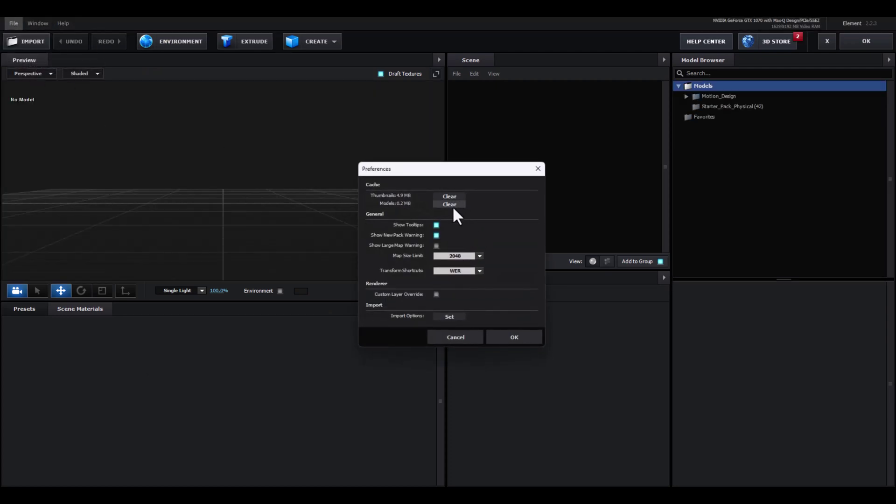
left_click(515, 337)
- Extrude the logo path into a 3D model and rotate it to lie flat on the grid
left_click_drag(218, 184, 266, 206)
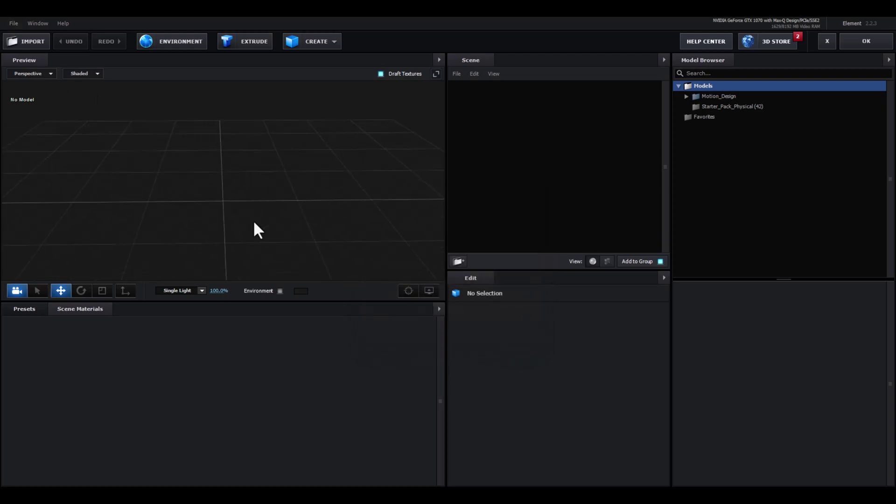
left_click(254, 41)
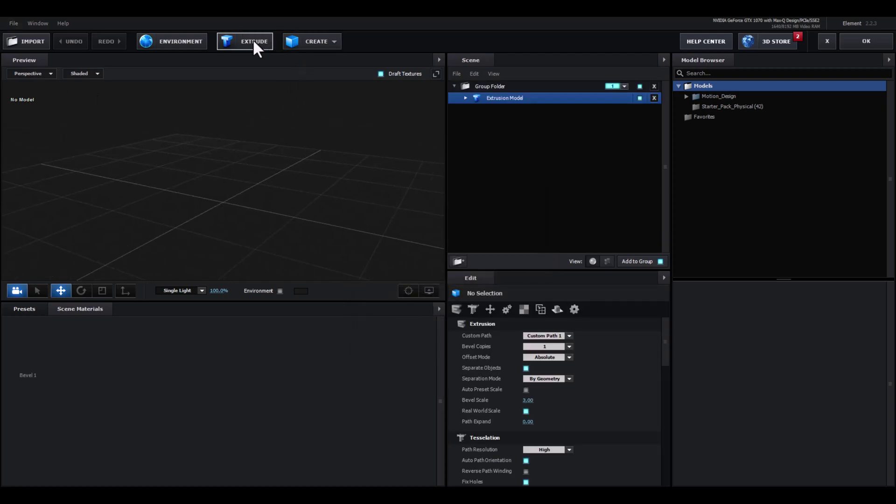
left_click(88, 288)
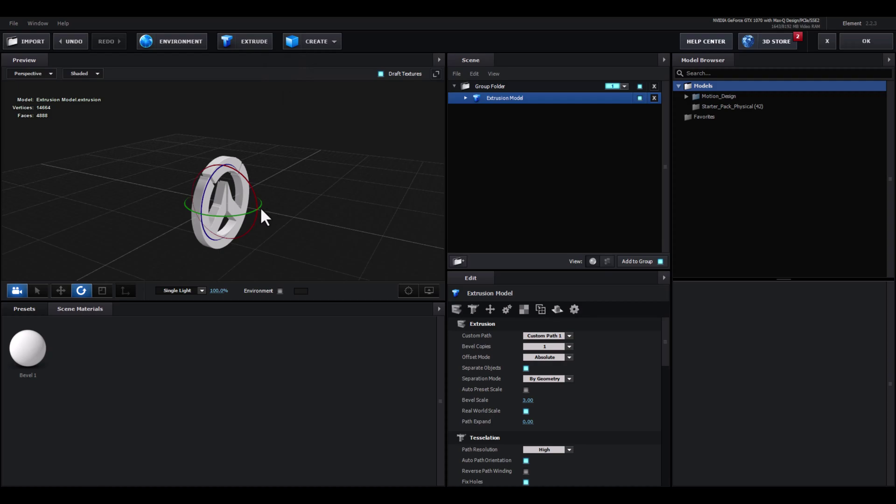
mouse_move(250, 186)
left_mouse_down()
mouse_move(222, 152)
mouse_move(297, 184)
mouse_move(317, 216)
left_mouse_up()
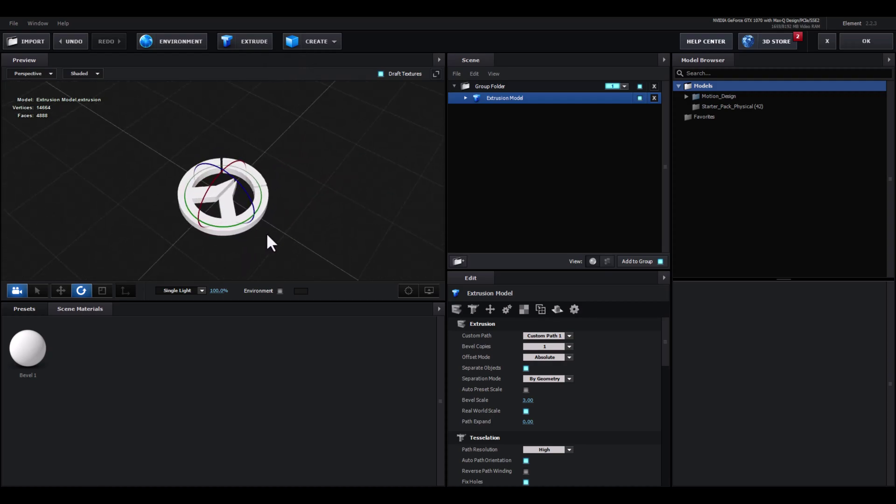
- Add a plane model to the scene and scale it to 1000%
left_click(334, 44)
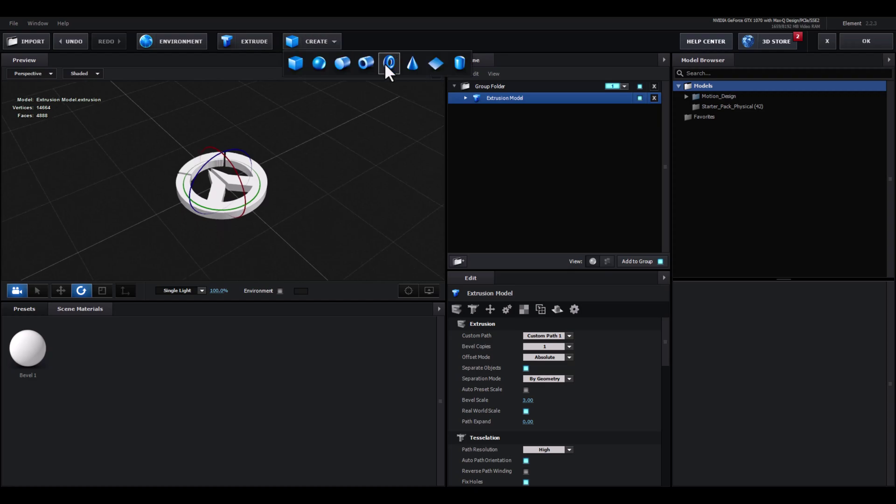
left_click(434, 65)
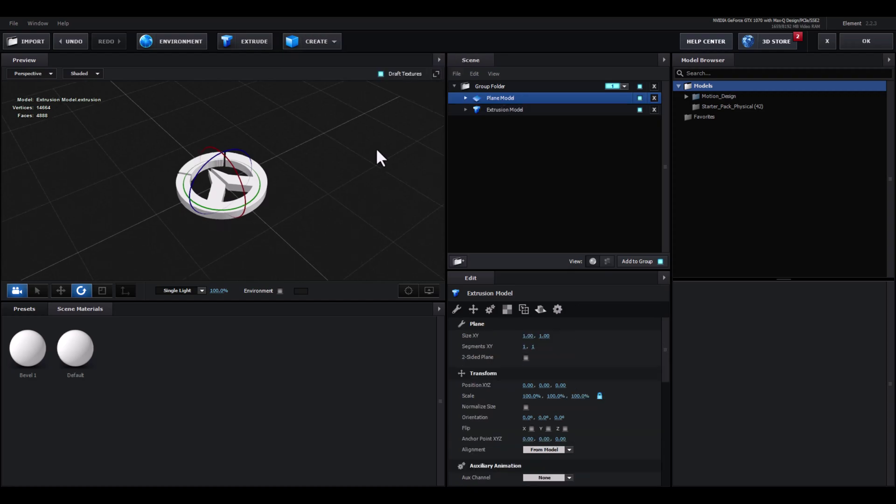
left_click(472, 312)
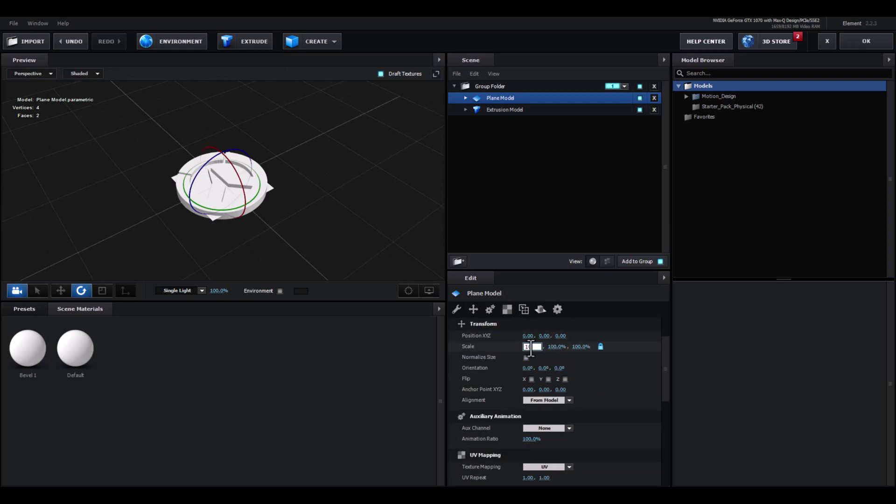
type("000")
key("Return")
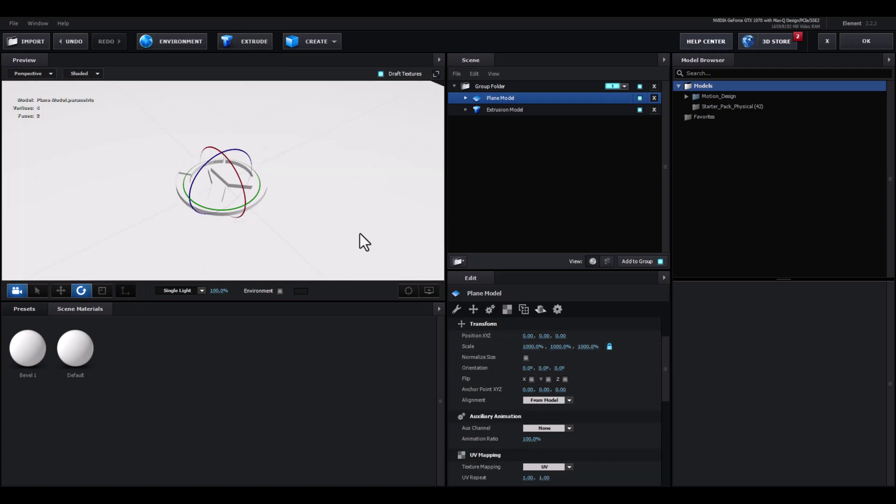
- Rename the plane model to Ground in the Scene list
scroll(293, 234, "up", 3)
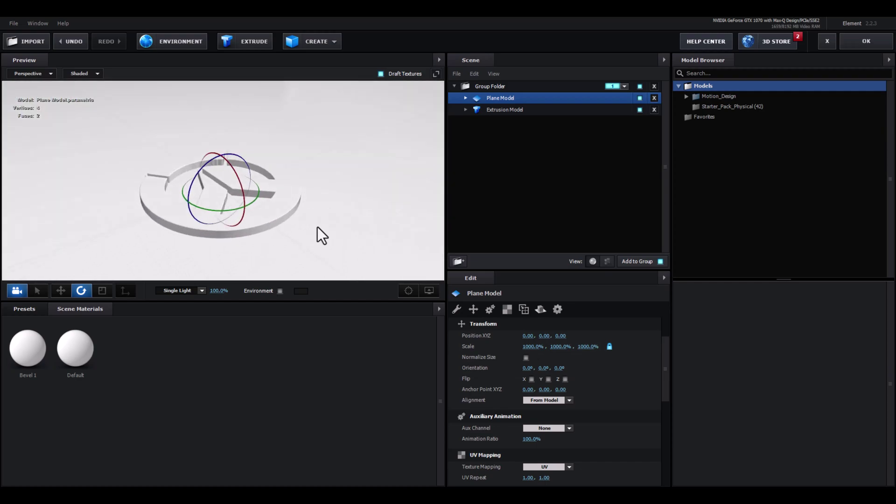
scroll(312, 229, "up", 5)
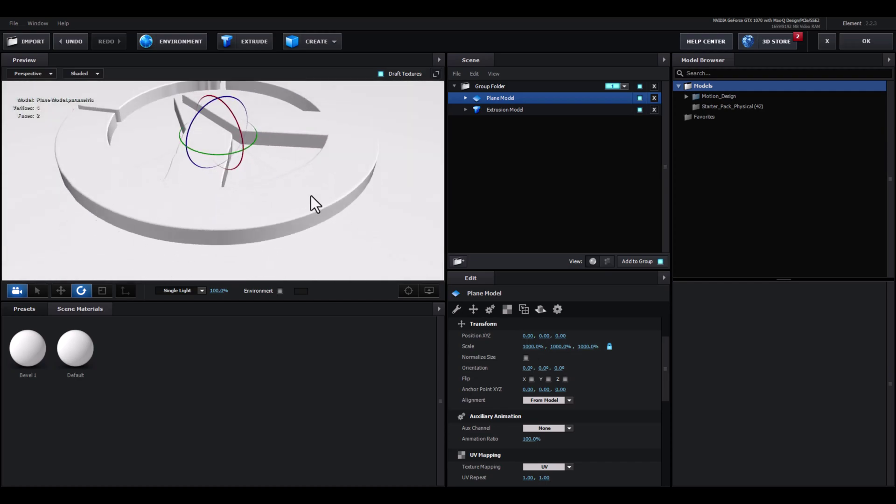
left_click_drag(311, 195, 321, 213)
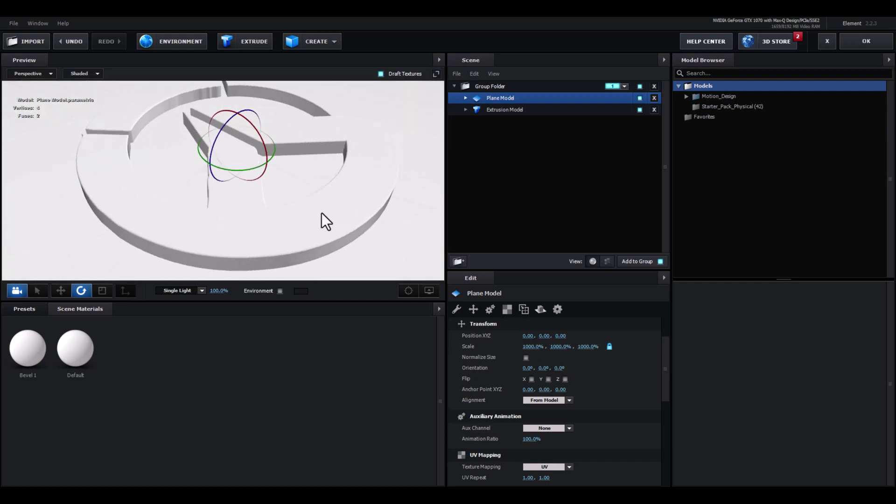
left_click(471, 111)
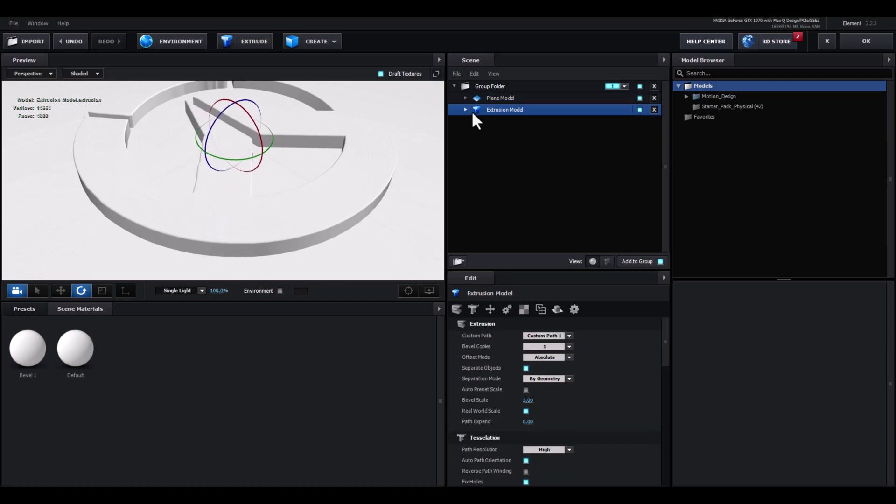
left_click(498, 99)
double_click(498, 99)
type("Ground")
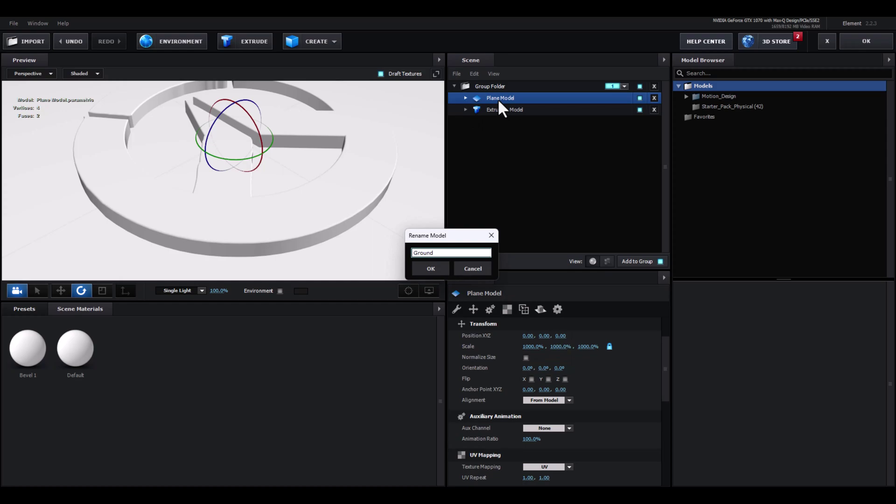
key("Return")
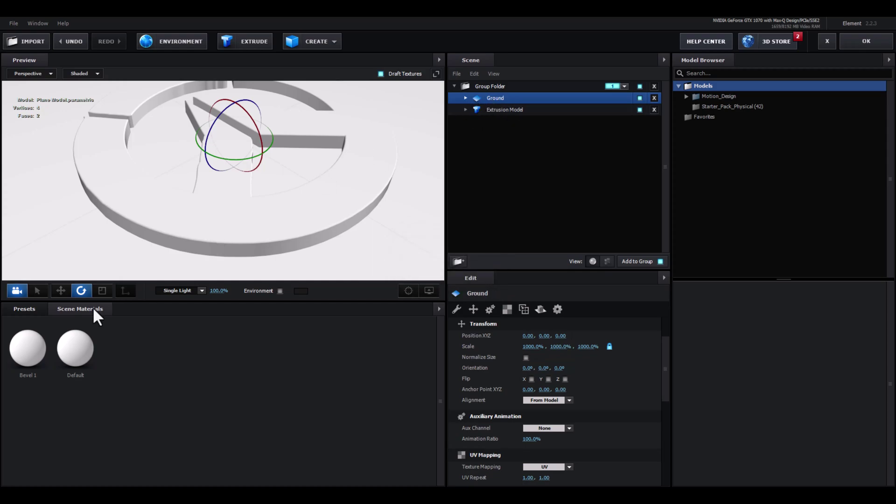
- Apply a dark Pro_Shaders_2 Concrete preset material to the Ground plane
left_click(24, 309)
left_click(51, 362)
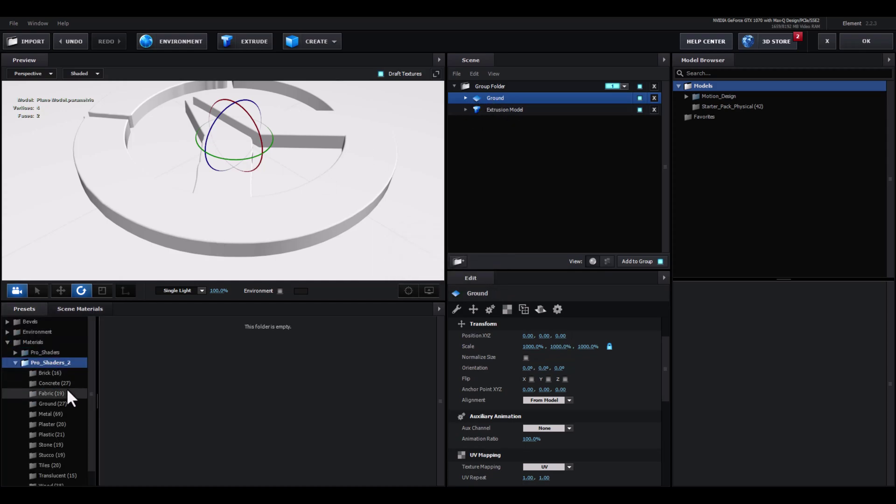
left_click(58, 383)
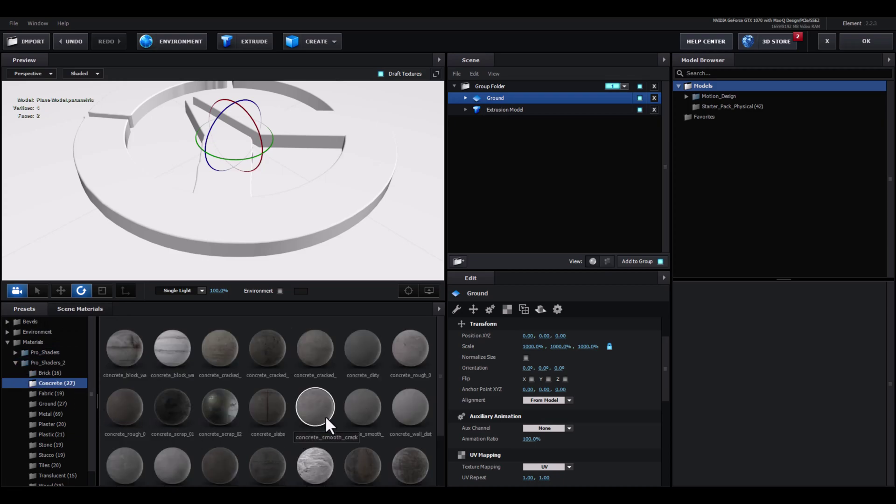
scroll(252, 429, "down", 3)
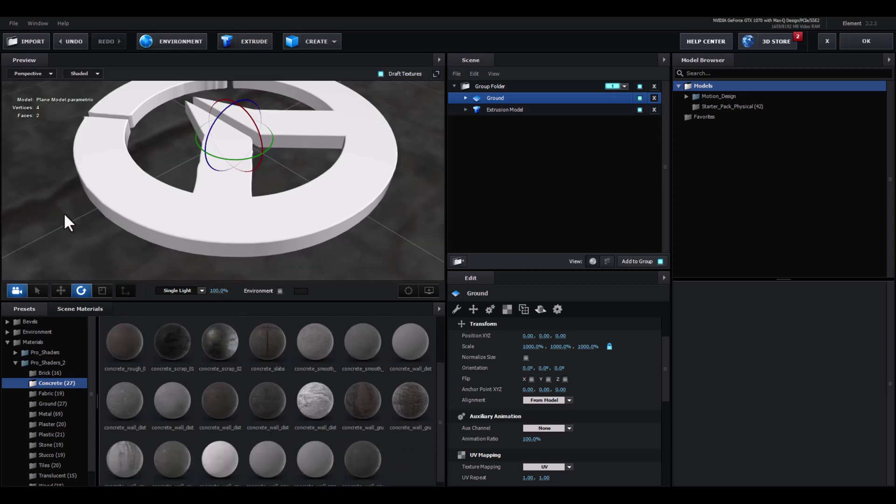
scroll(170, 196, "down", 5)
- Orbit over the concrete ground and list the materials used in the scene
scroll(169, 232, "down", 3)
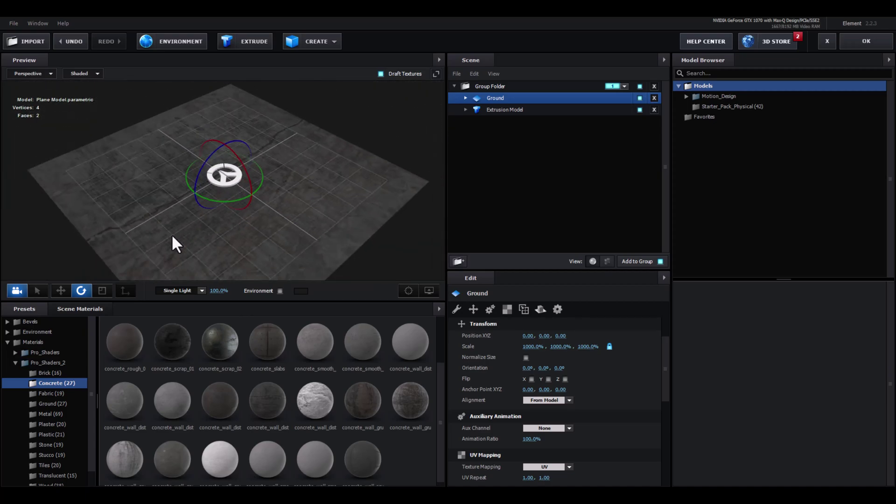
left_click_drag(166, 236, 204, 233)
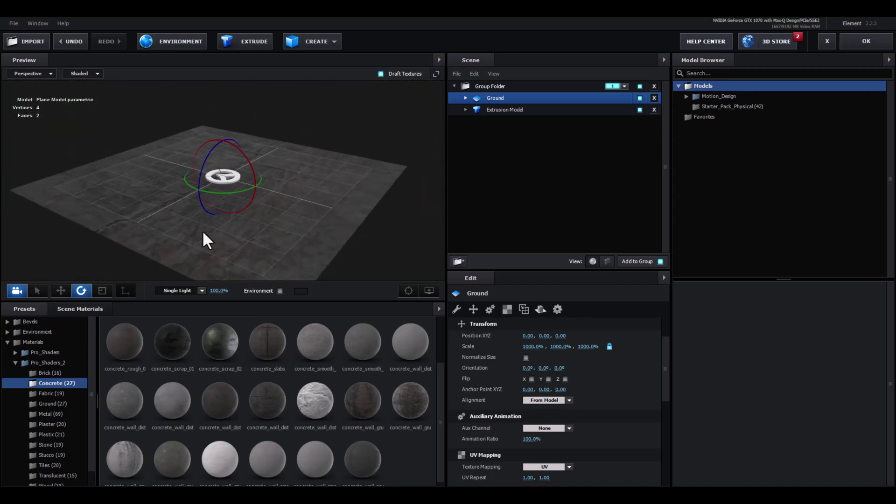
scroll(211, 228, "up", 5)
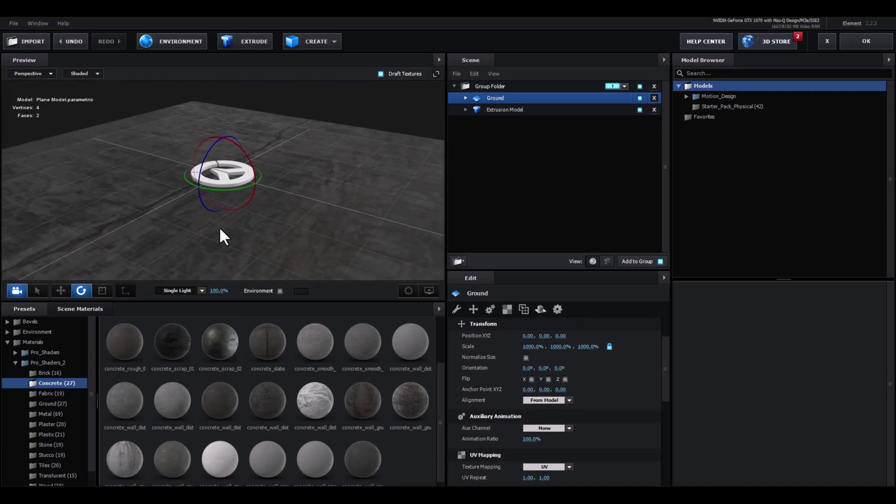
left_click(221, 226)
scroll(286, 202, "down", 3)
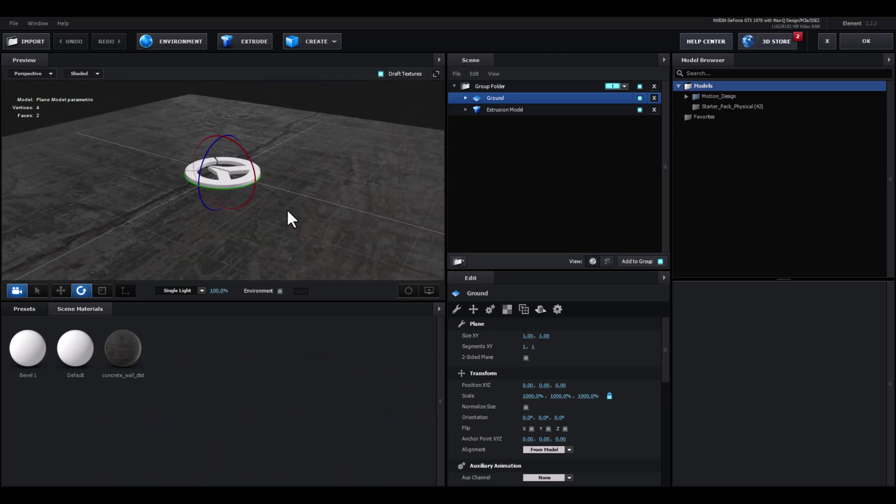
left_click_drag(288, 216, 284, 262)
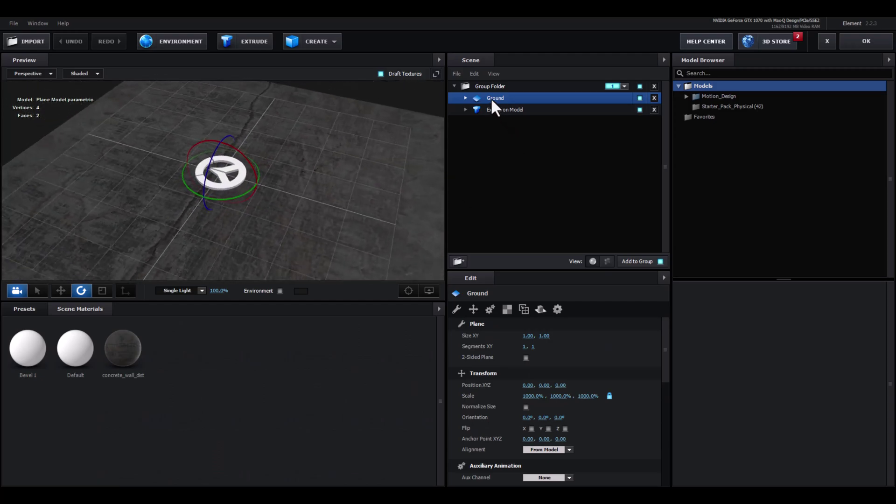
- Set the Ground's UV Repeat to 10, 10 so the concrete tiles finely
left_click(507, 309)
left_click(530, 347)
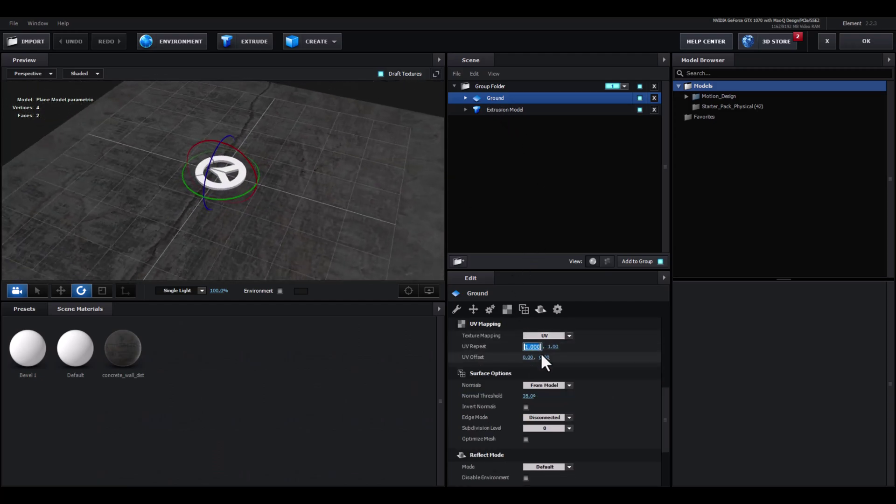
type("10")
key("Tab")
type("10")
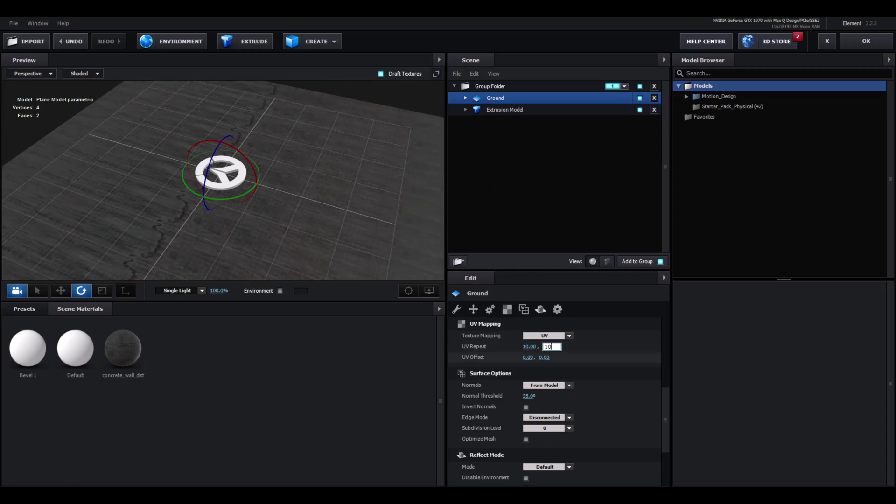
key("Return")
scroll(298, 211, "up", 5)
left_click_drag(318, 228, 306, 203)
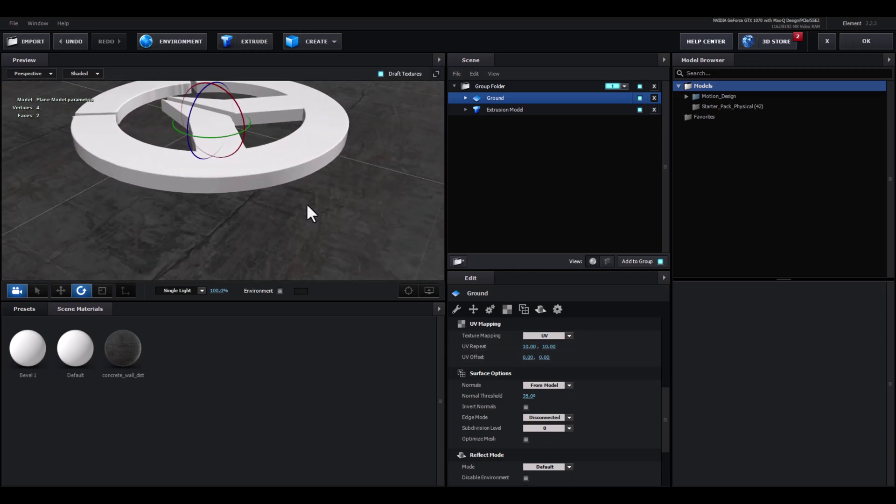
scroll(306, 203, "down", 3)
mouse_move(387, 237)
left_mouse_down()
mouse_move(285, 231)
mouse_move(292, 228)
left_mouse_up()
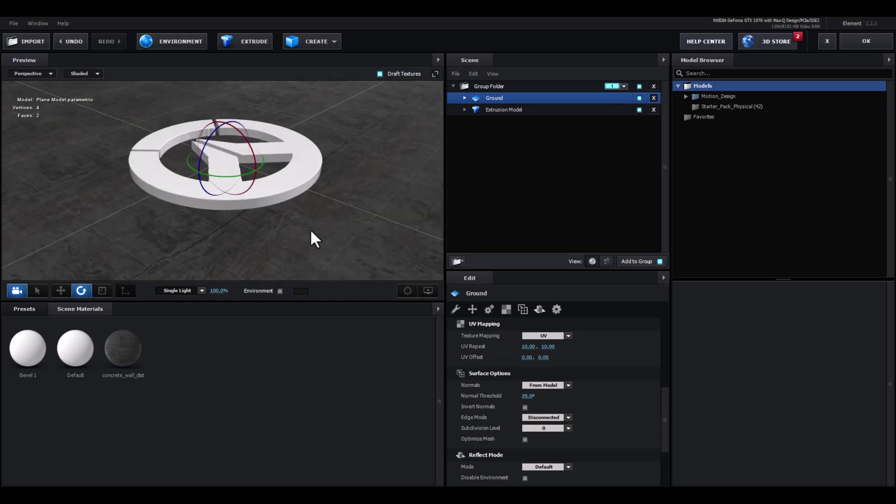
scroll(284, 232, "up", 2)
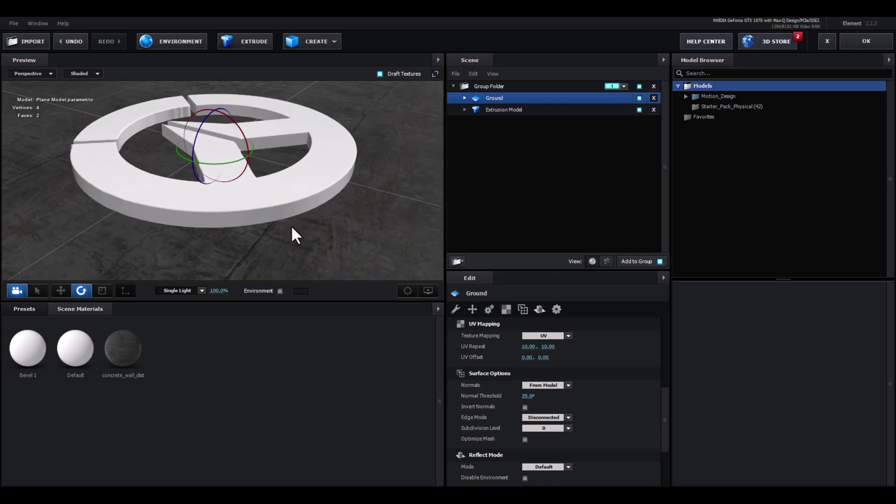
- Raise the concrete_wall_distressed_05 diffuse texture's black input level to 0.17
left_click(464, 97)
left_click(495, 109)
left_click(518, 361)
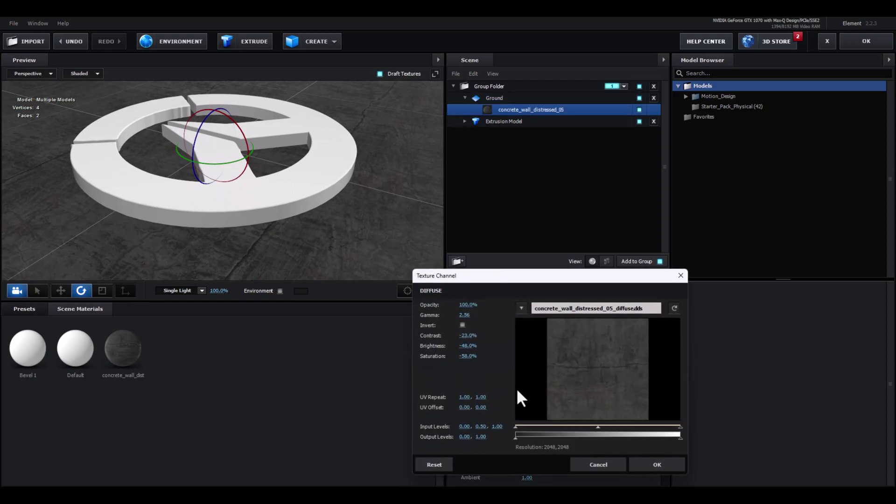
left_click_drag(515, 427, 544, 428)
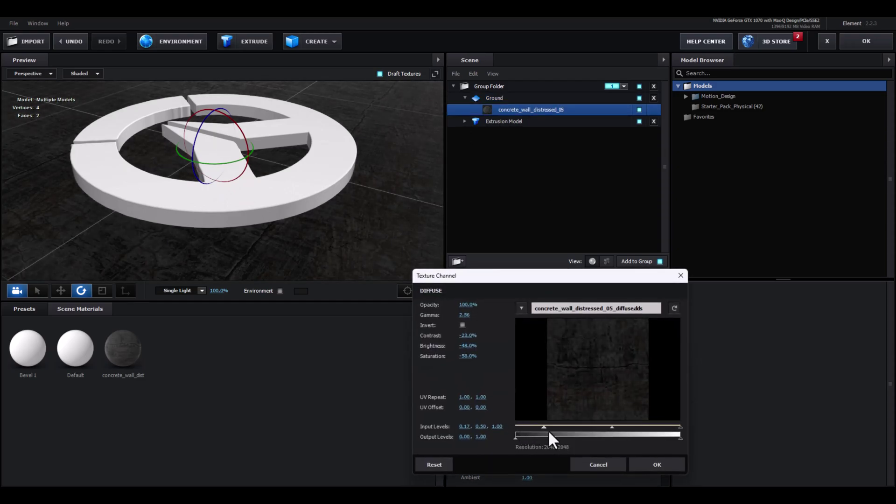
left_click(653, 464)
- Tighten the glossiness map's input levels by raising black and lowering white
left_click(537, 391)
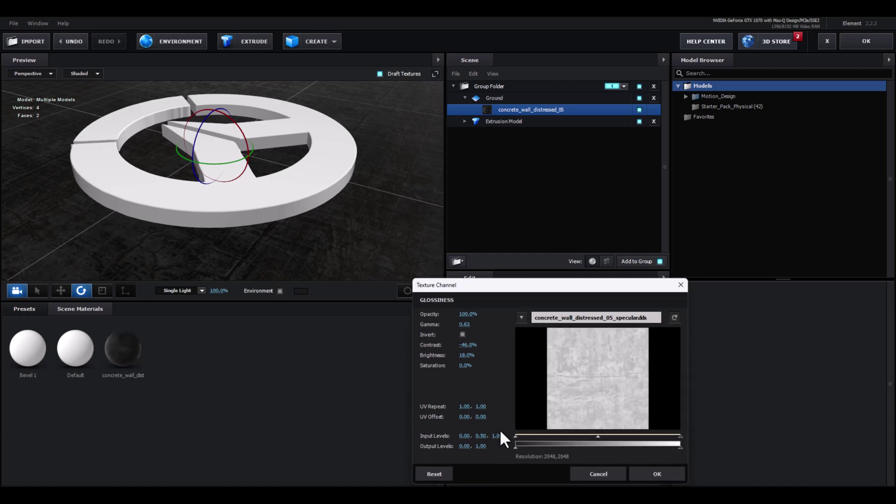
left_click_drag(516, 436, 573, 436)
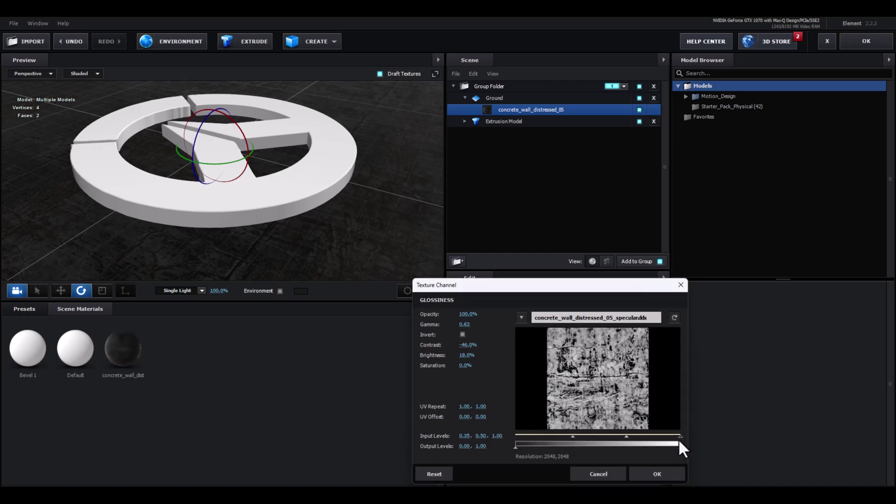
left_click_drag(680, 436, 663, 436)
- Confirm the glossiness adjustment and inspect the Ground plane's transform and size settings
left_click(657, 474)
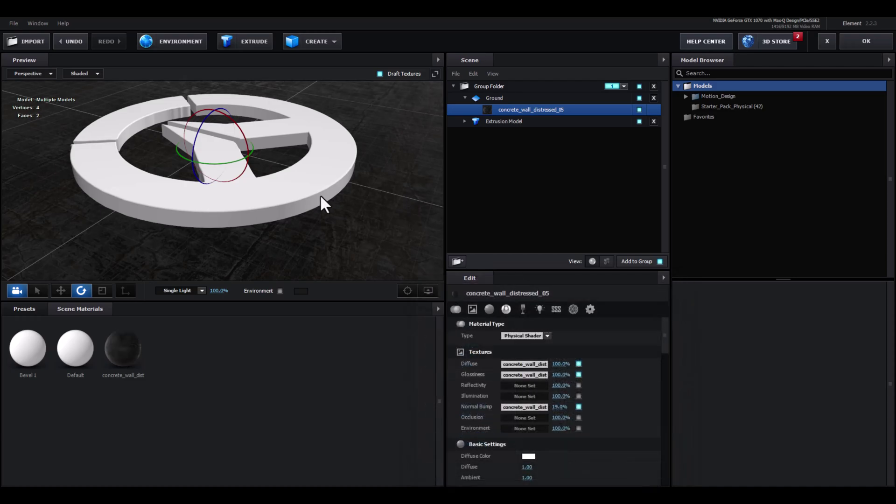
left_click_drag(293, 236, 308, 224)
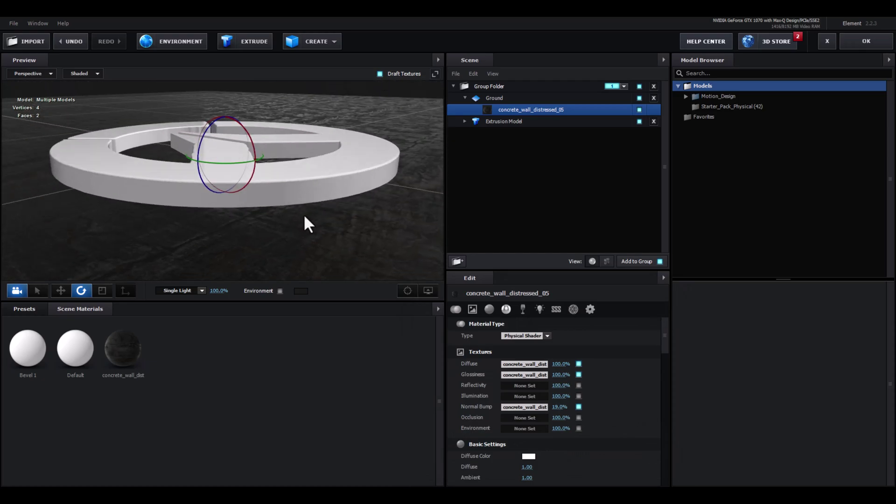
left_click(486, 98)
left_click(465, 98)
scroll(309, 159, "up", 3)
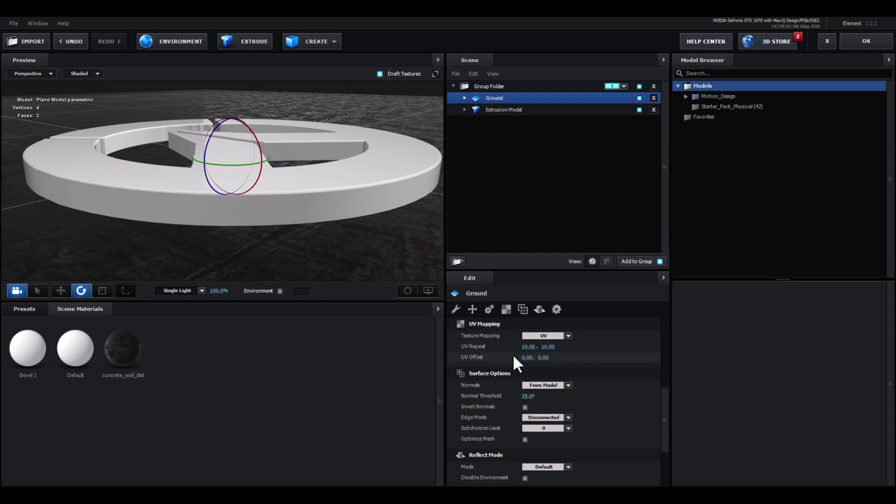
left_click(460, 309)
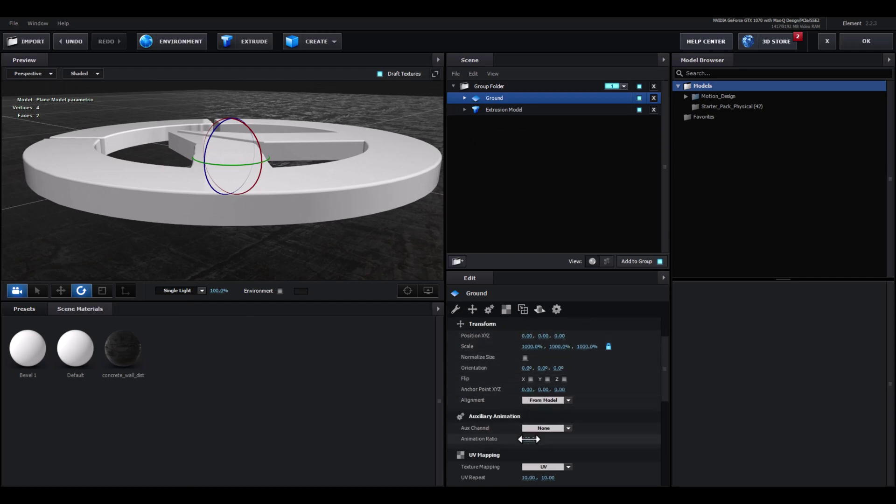
scroll(500, 428, "down", 2)
left_click(455, 309)
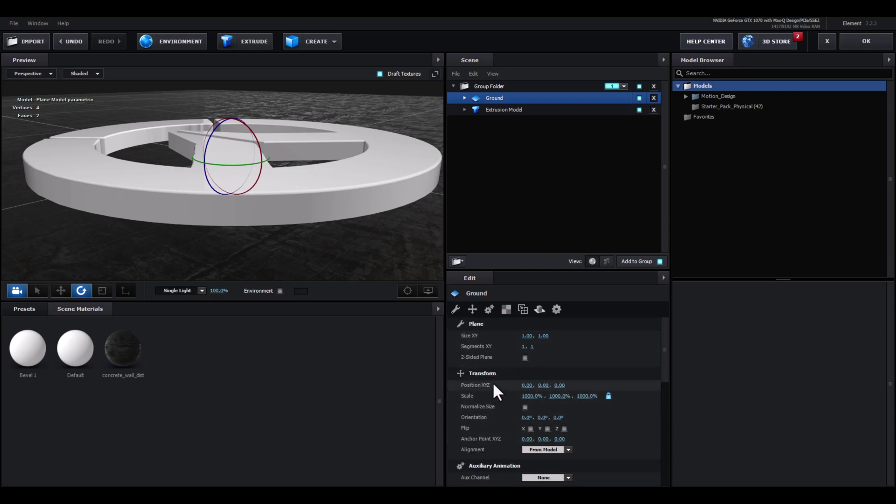
left_click(457, 308)
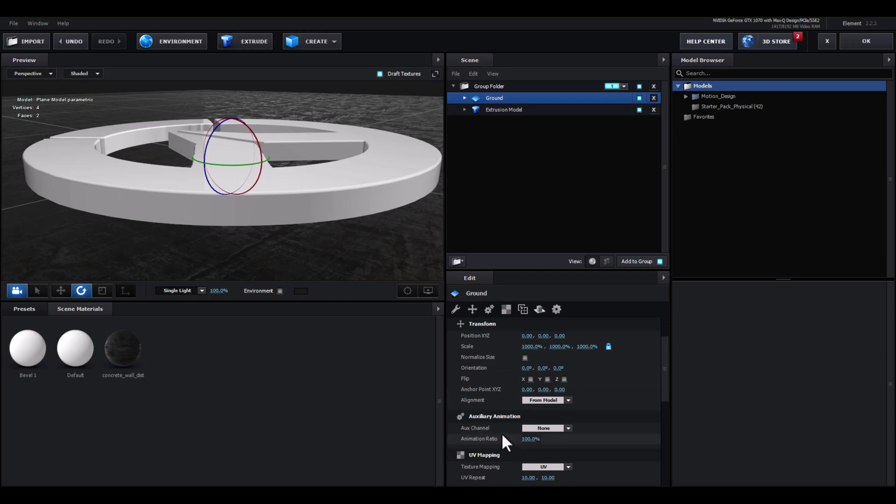
- Reduce the Extrusion Model's Bevel Scale to 0.50, flattening the logo
left_click(490, 108)
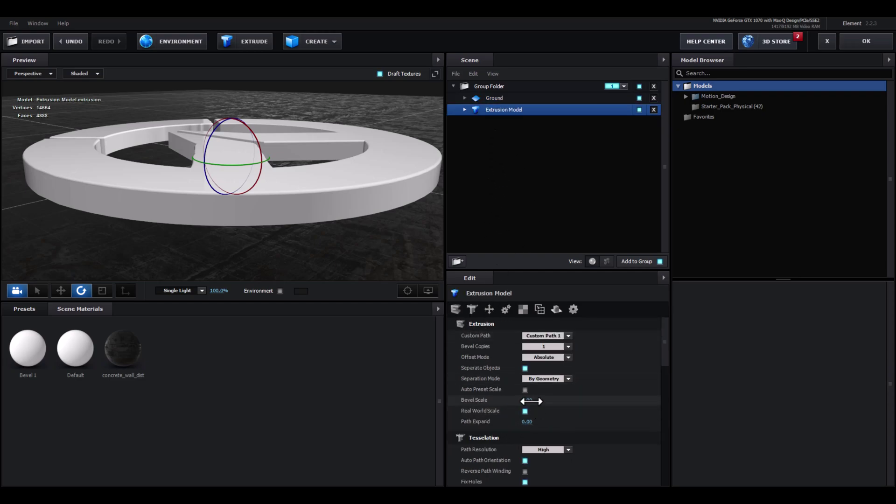
left_click_drag(532, 401, 537, 400)
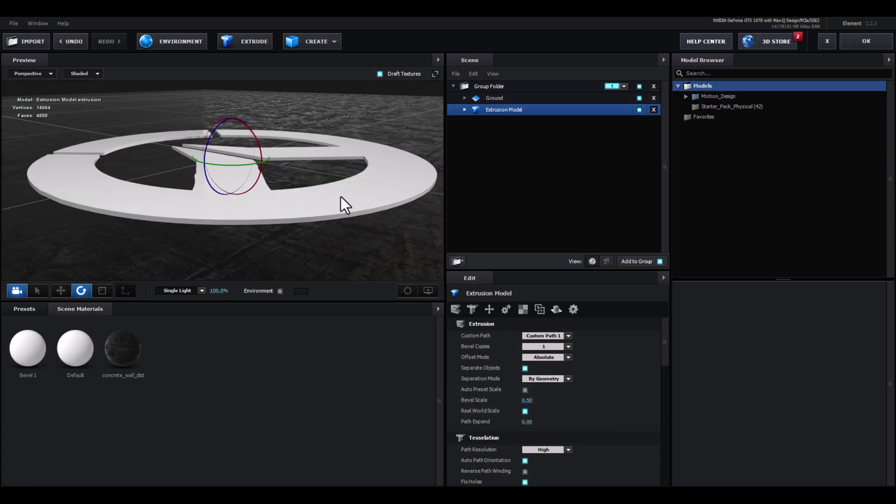
mouse_move(341, 197)
left_mouse_down()
mouse_move(295, 200)
mouse_move(186, 297)
left_mouse_up()
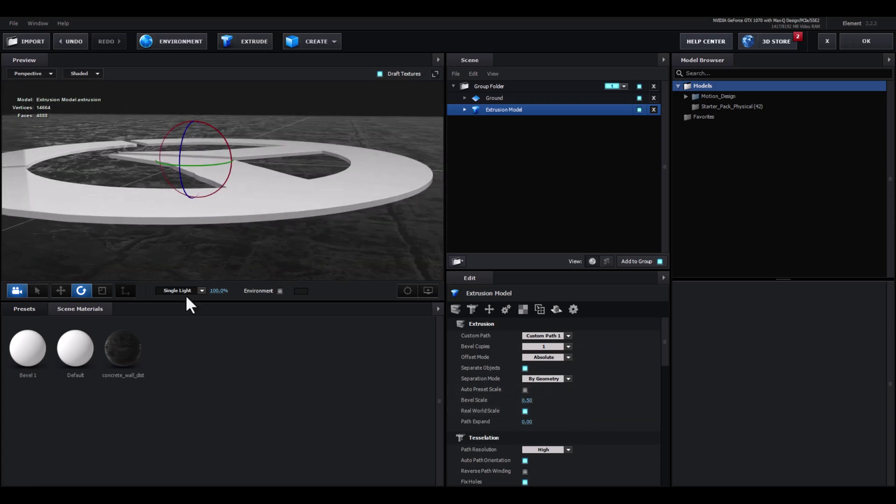
- Apply a shiny Pro_Shaders_2 Metal preset material to the logo model
left_click(25, 310)
left_click(52, 363)
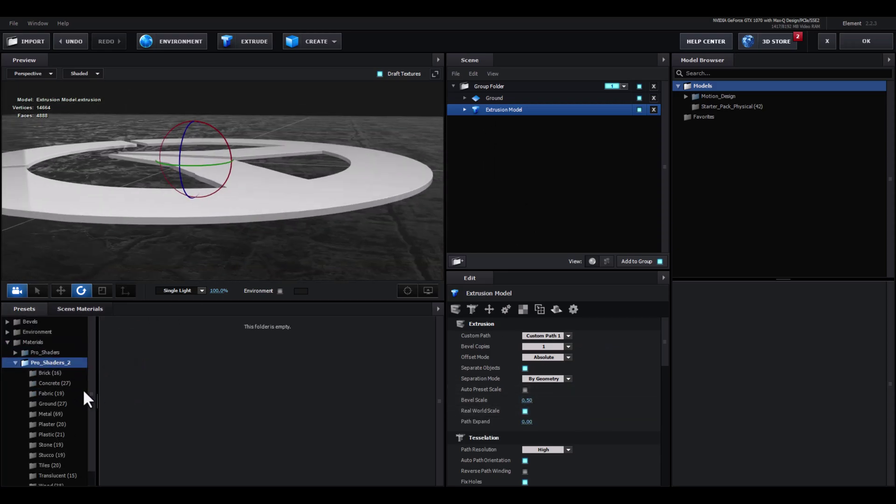
left_click(58, 384)
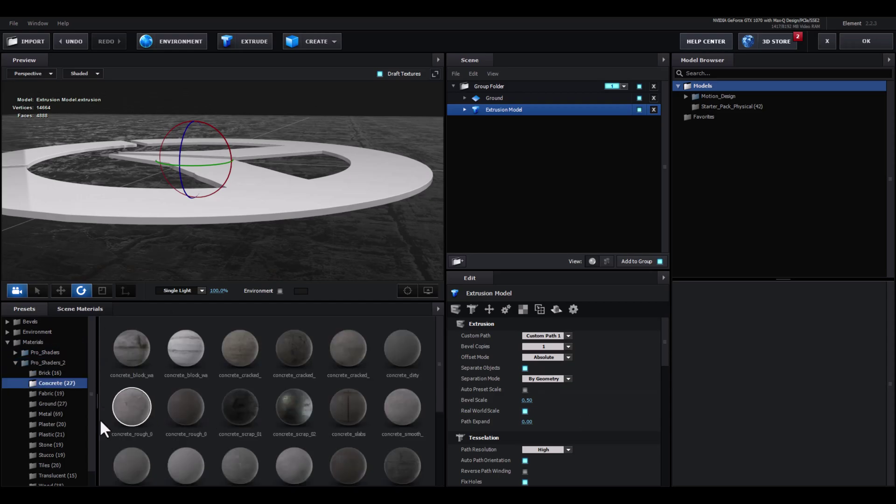
left_click(52, 415)
scroll(198, 422, "down", 2)
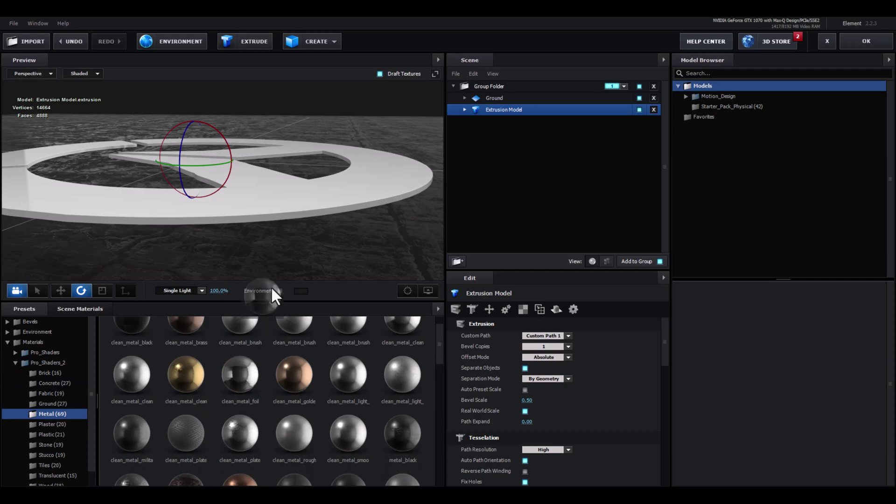
left_click_drag(281, 191, 441, 145)
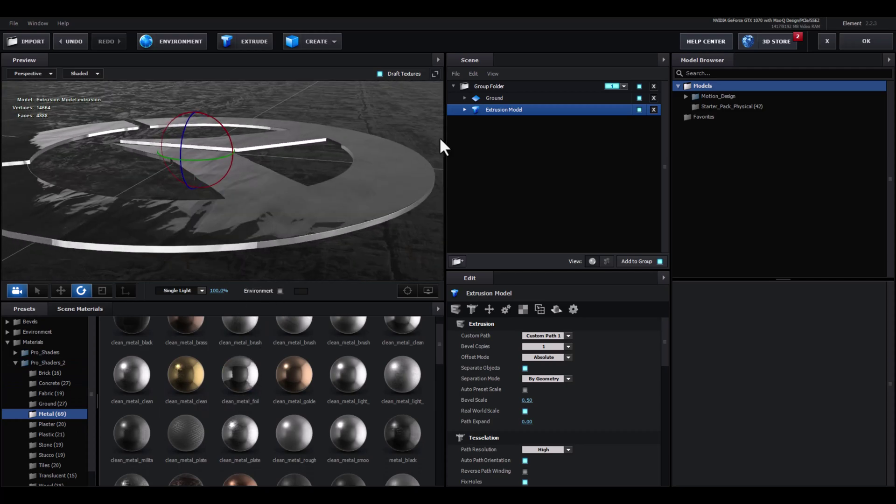
- Duplicate the logo model, set the copy's Bevel Scale to 2.00 and lift it upward
right_click(493, 108)
left_click(531, 153)
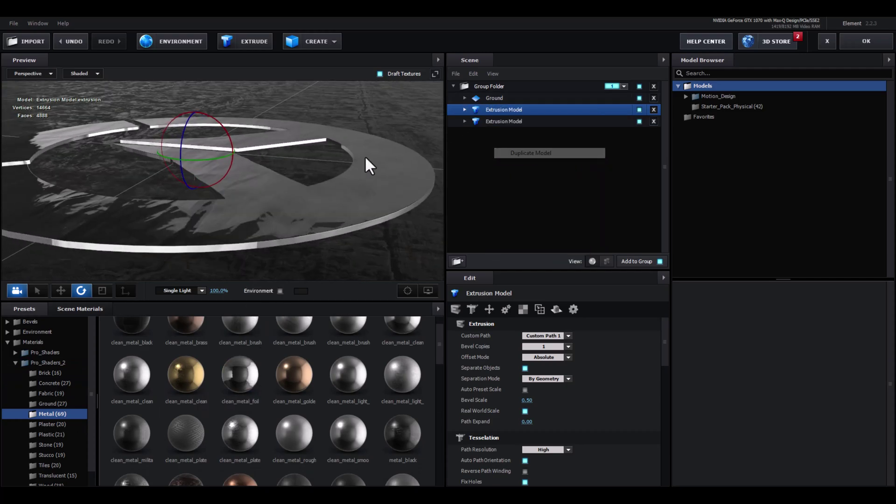
left_click(58, 291)
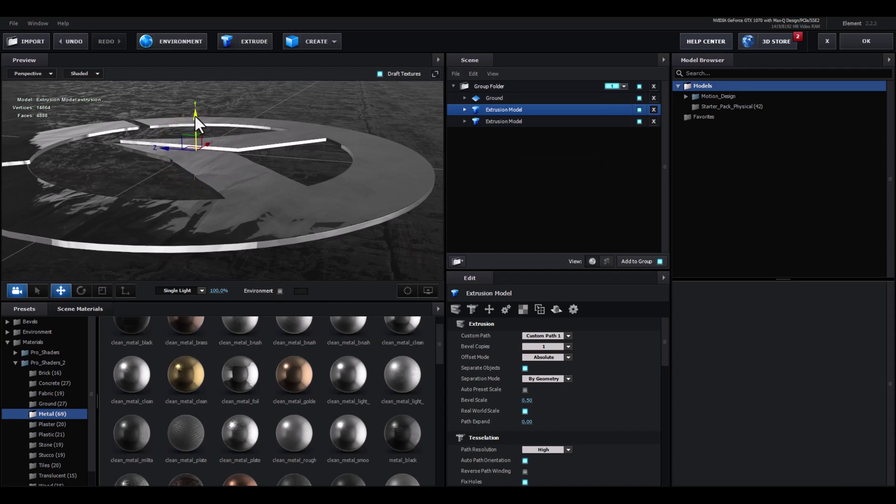
left_click(531, 400)
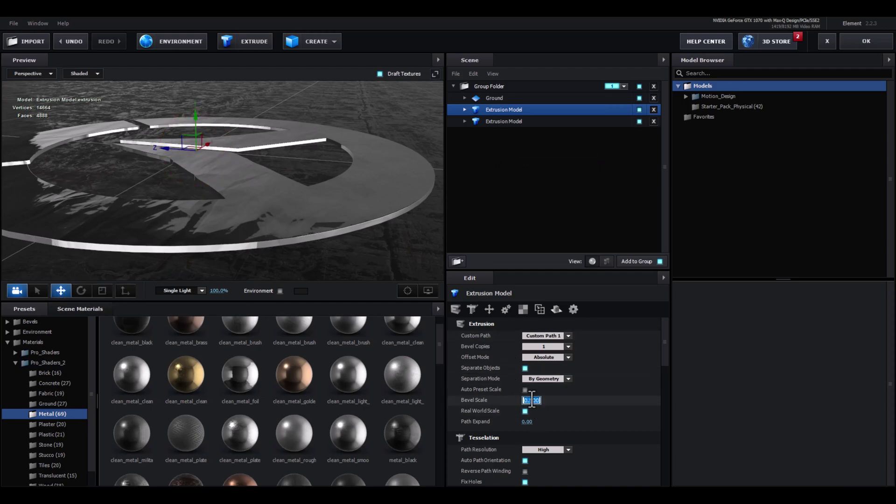
type("2")
key("Return")
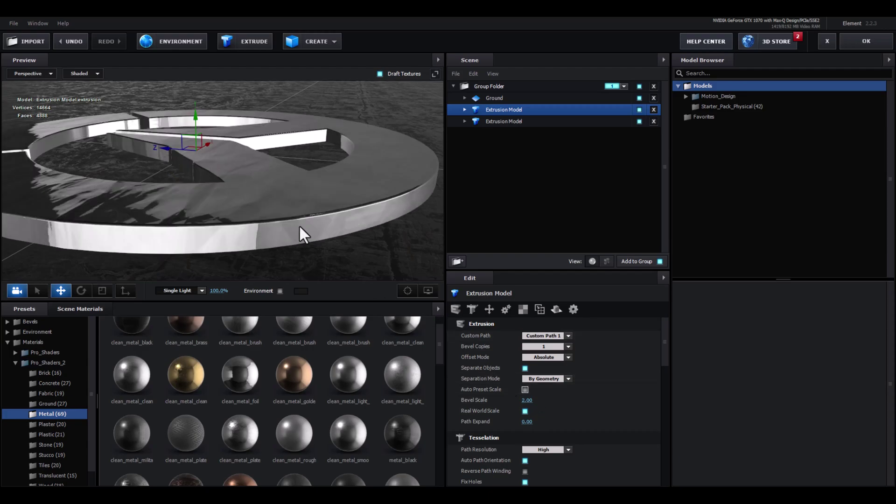
mouse_move(195, 114)
left_mouse_down()
mouse_move(203, 103)
mouse_move(266, 212)
left_mouse_up()
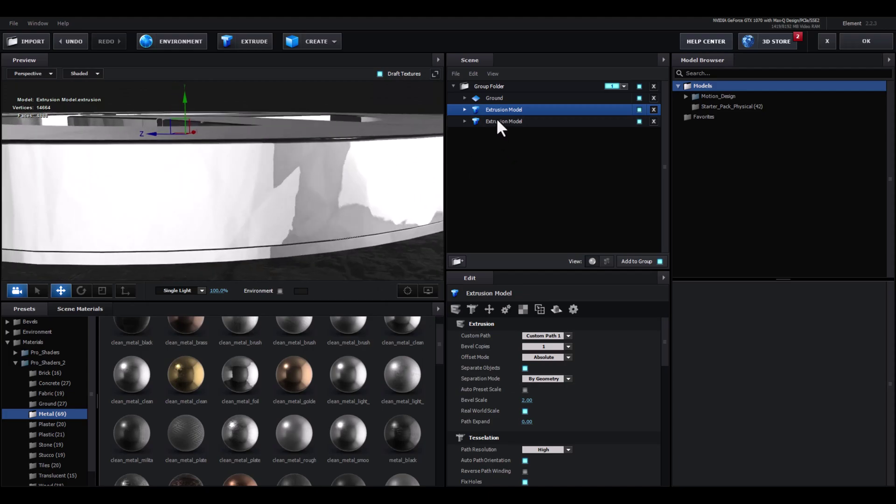
- Give the second model's clean_metal_foil Bevel Size 1.96 and Bevel Depth 8.63
left_click(497, 121)
left_click(465, 121)
left_click(495, 135)
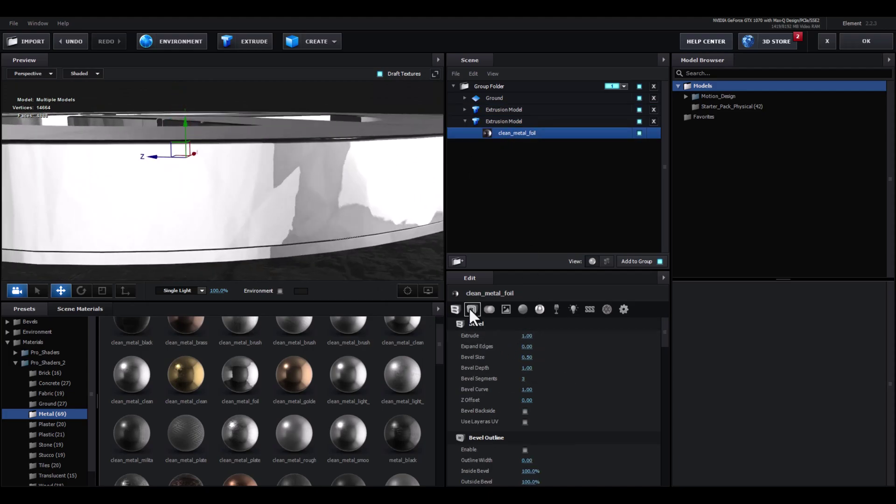
left_click_drag(527, 357, 581, 355)
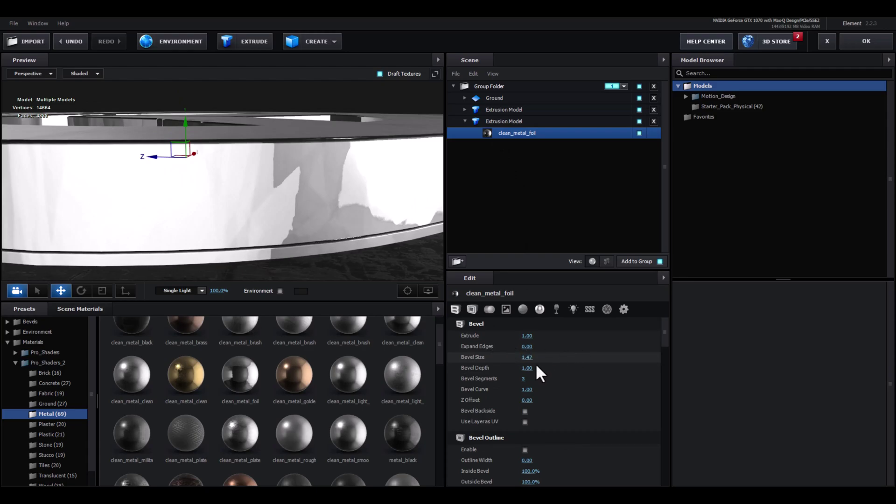
left_click_drag(526, 368, 779, 377)
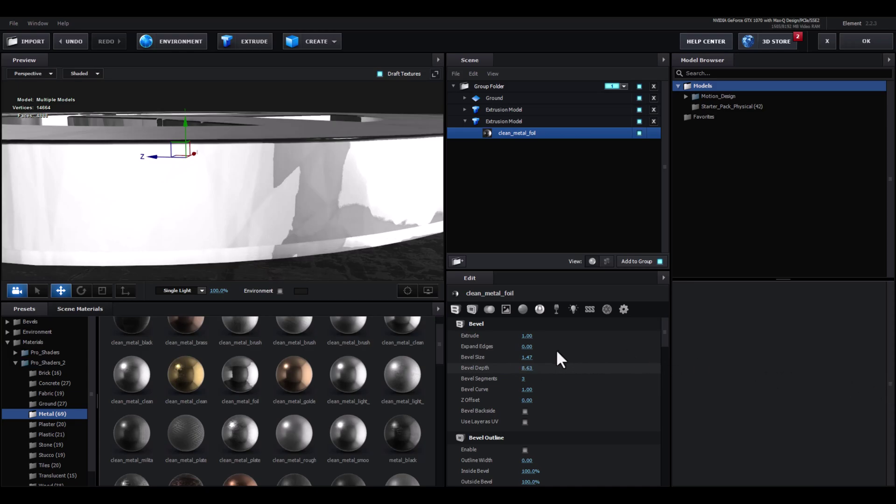
mouse_move(527, 357)
left_mouse_down()
mouse_move(436, 353)
mouse_move(532, 358)
left_mouse_up()
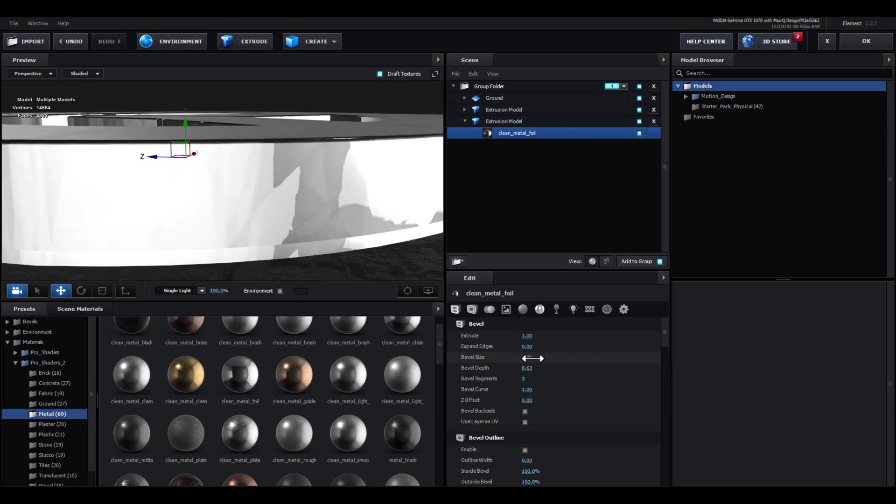
mouse_move(320, 226)
left_mouse_down()
mouse_move(264, 229)
mouse_move(282, 229)
left_mouse_up()
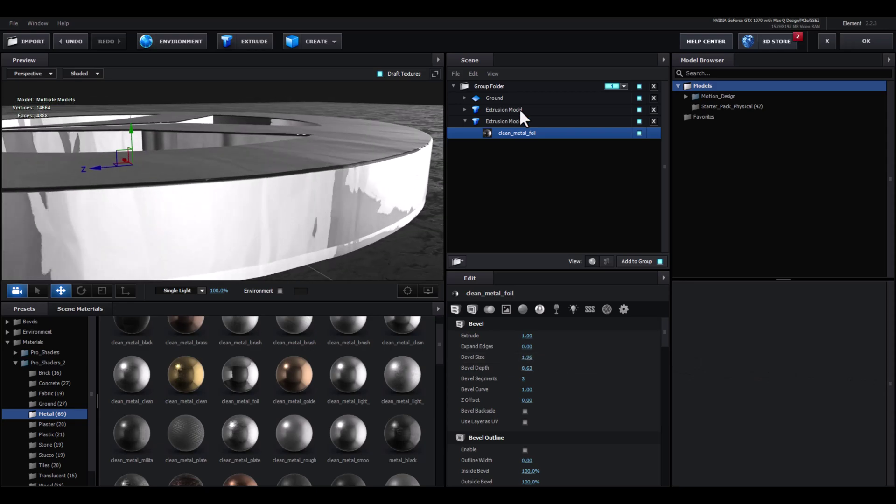
- Apply metal_black_chips to the first extruded ring
left_click(499, 111)
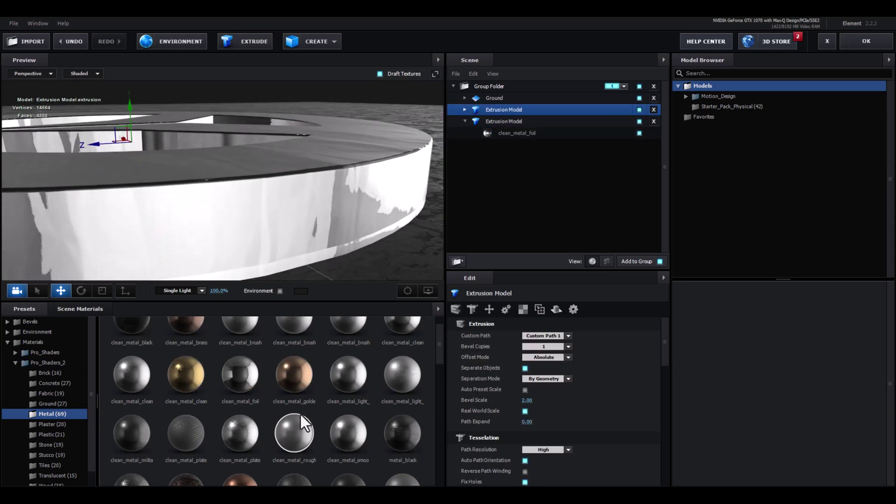
left_click_drag(406, 438, 308, 239)
scroll(359, 416, "down", 1)
scroll(359, 416, "down", 2)
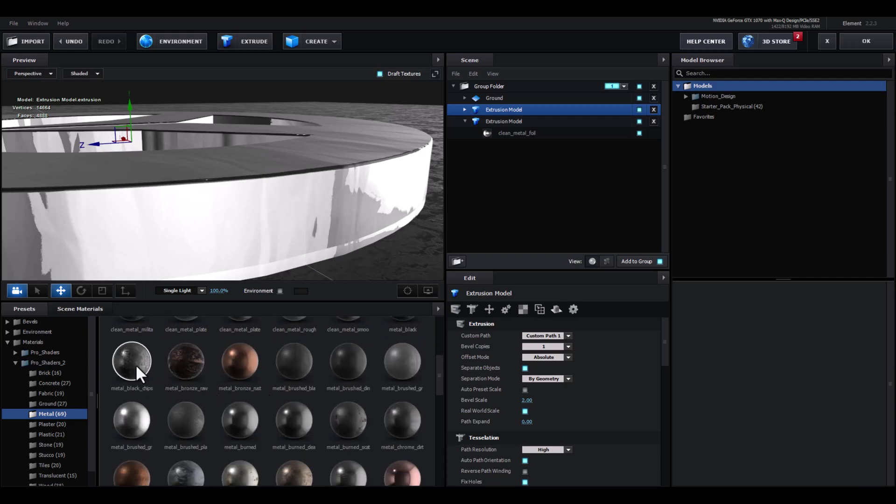
mouse_move(136, 364)
left_mouse_down()
mouse_move(269, 188)
mouse_move(167, 219)
mouse_move(286, 197)
left_mouse_up()
scroll(264, 217, "up", 5)
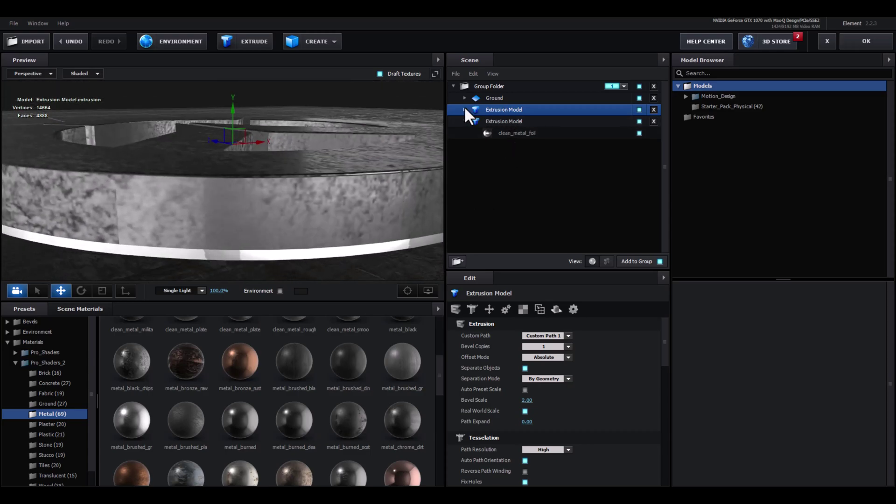
- Set Bevel Copies to 2 and select the new Bevel 2 layer
left_click(558, 347)
left_click(551, 368)
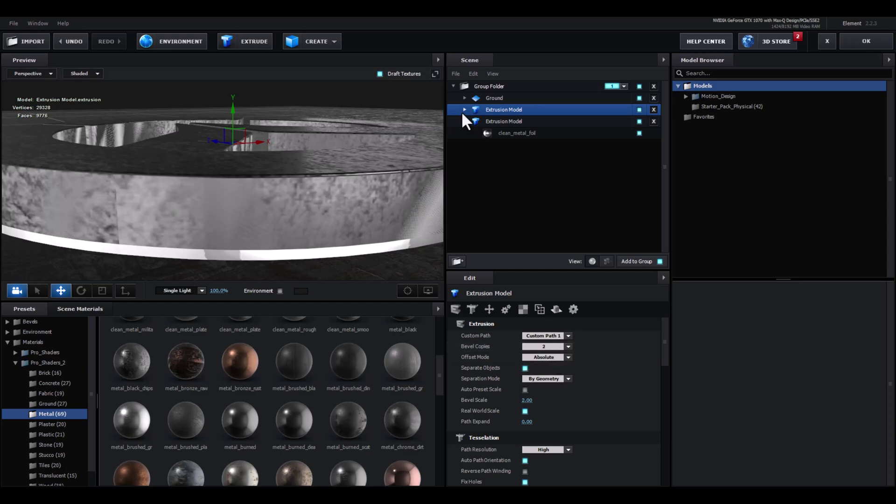
left_click(465, 109)
left_click(498, 122)
left_click(506, 132)
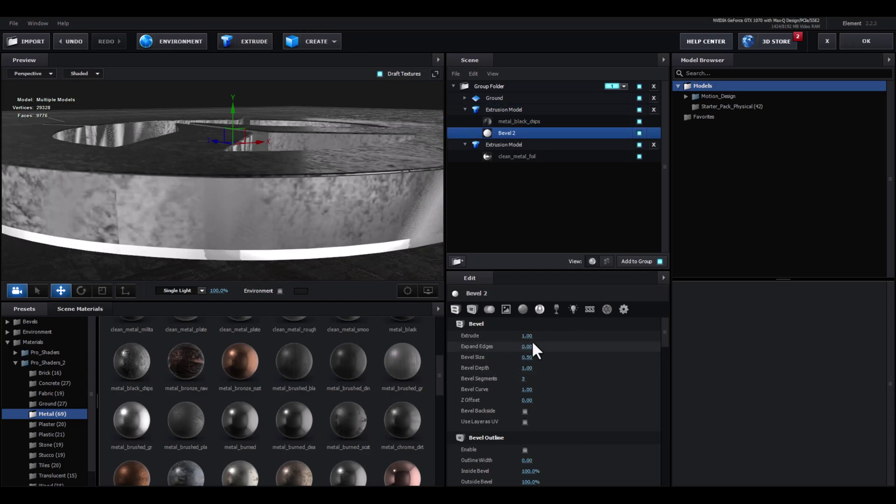
- Make Bevel 2 thin with Z Offset 0.38, larger size and depth, in metal_bronze_rust
left_click_drag(525, 337, 533, 338)
left_click_drag(536, 340, 491, 340)
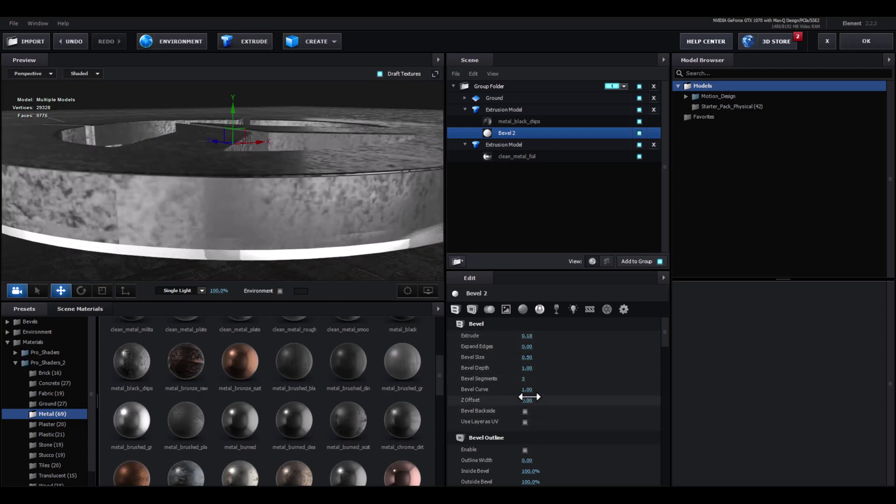
left_click_drag(529, 397, 545, 396)
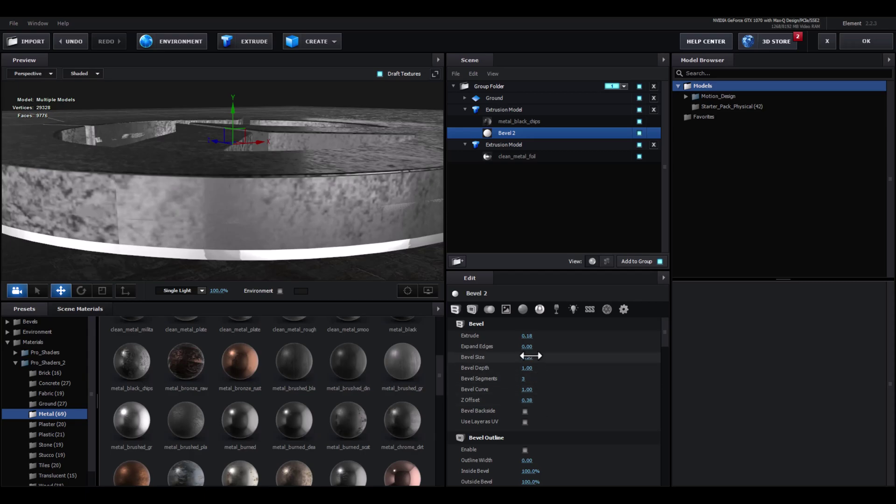
left_click_drag(530, 357, 553, 357)
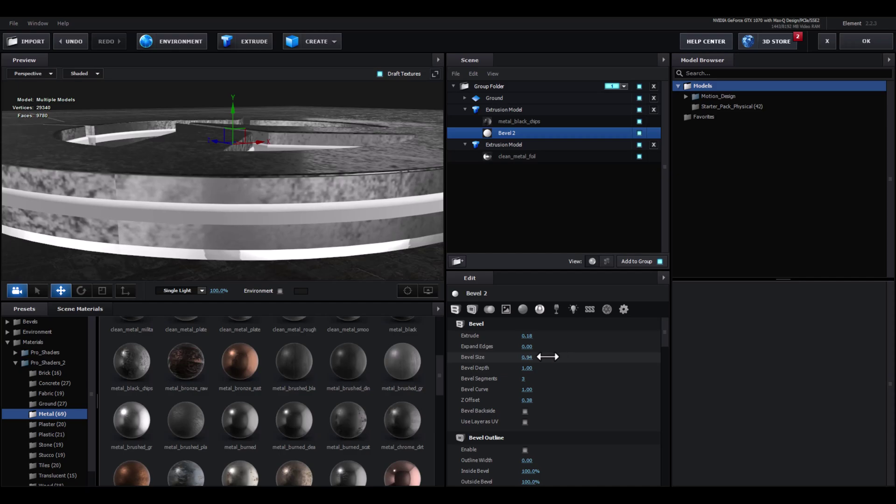
scroll(310, 200, "up", 3)
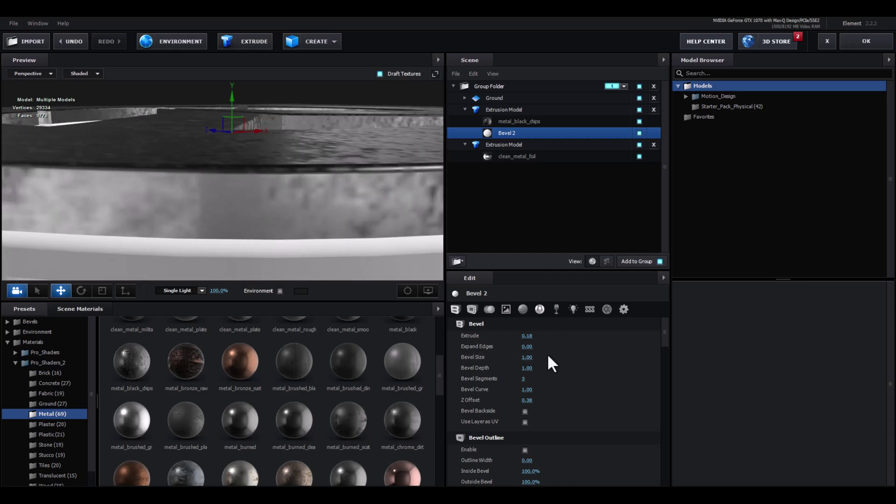
mouse_move(536, 370)
left_mouse_down()
mouse_move(494, 368)
mouse_move(528, 366)
mouse_move(529, 358)
mouse_move(506, 347)
mouse_move(523, 347)
left_mouse_up()
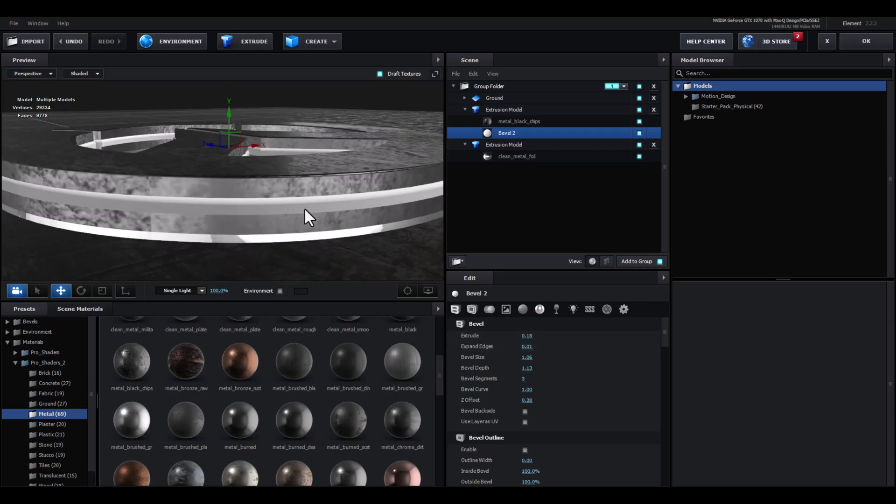
left_click_drag(304, 207, 326, 224)
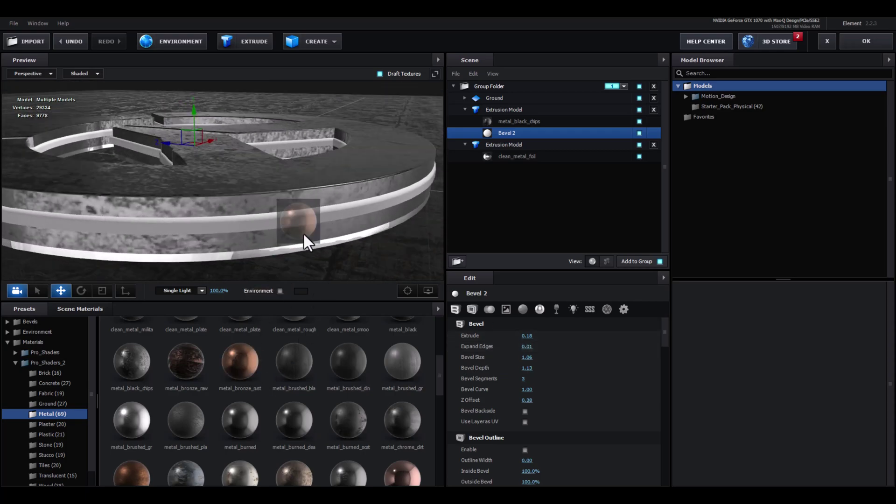
mouse_move(307, 216)
left_mouse_down()
mouse_move(265, 208)
mouse_move(241, 157)
left_mouse_up()
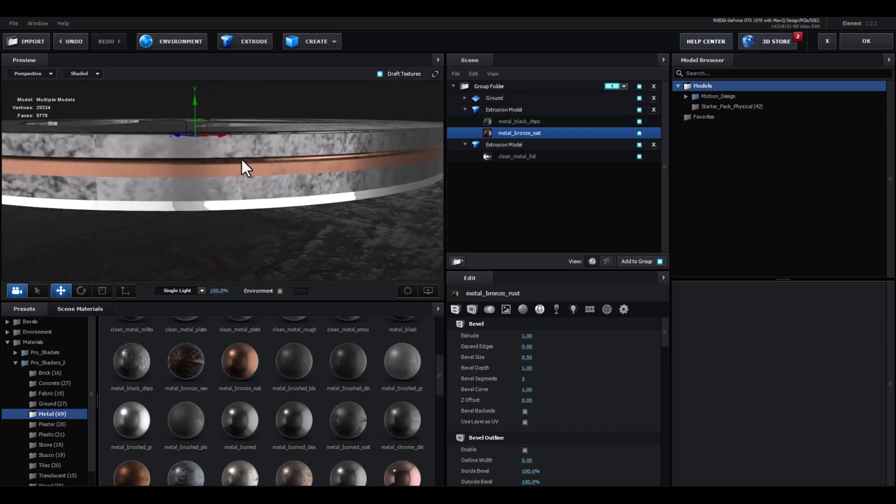
left_click(464, 108)
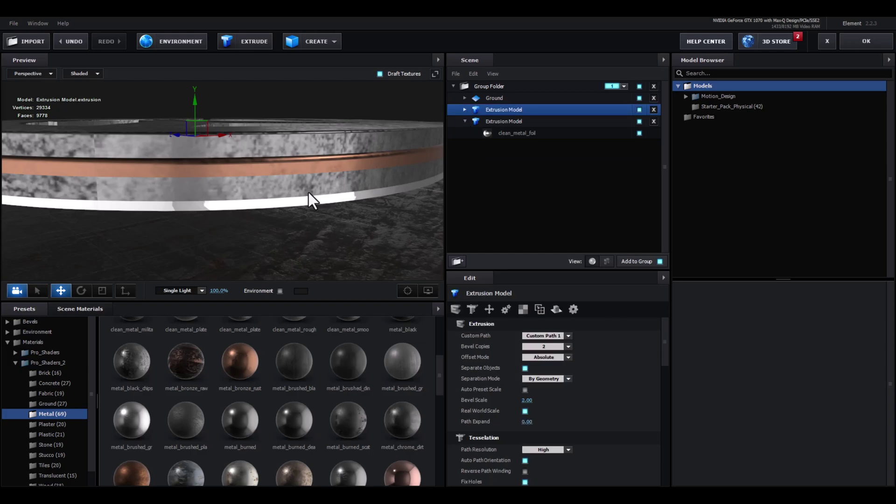
- Duplicate the first Extrusion Model with all its materials as a third model
right_click(488, 109)
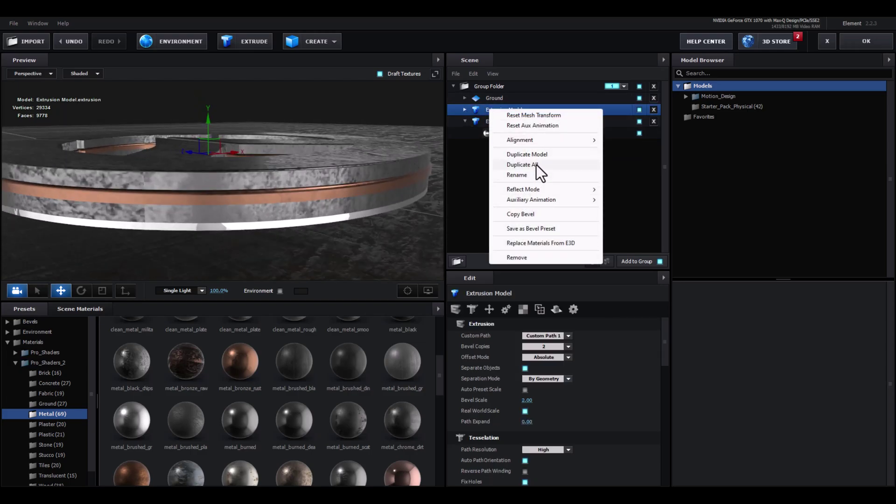
left_click(537, 164)
left_click(465, 110)
left_click(499, 121)
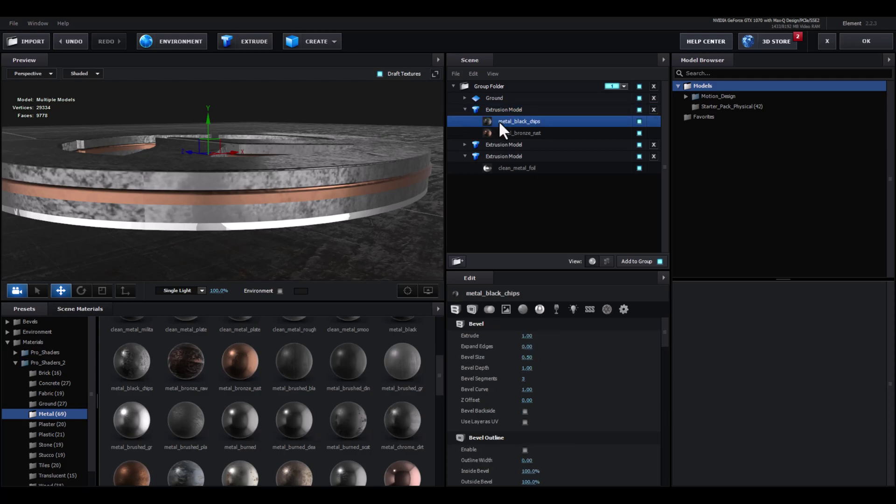
- Lower the first Extrusion Model's Bevel Scale from 2.00 to 0.62
left_click_drag(327, 178, 275, 208)
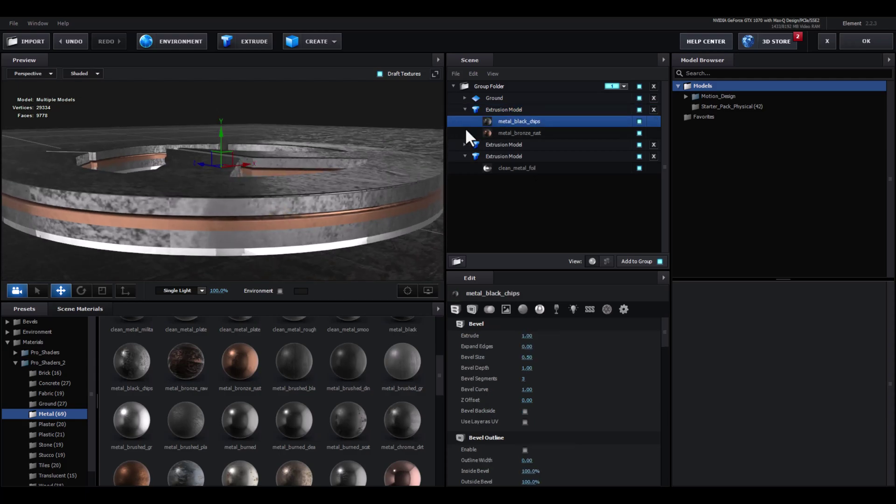
left_click(495, 110)
mouse_move(220, 140)
left_mouse_down()
mouse_move(230, 100)
mouse_move(237, 113)
left_mouse_up()
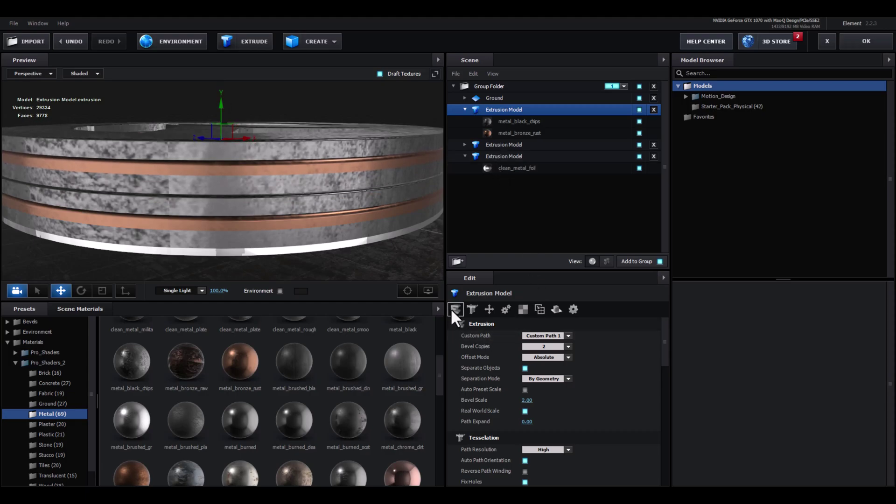
left_click_drag(527, 401, 460, 400)
left_click_drag(216, 109, 226, 115)
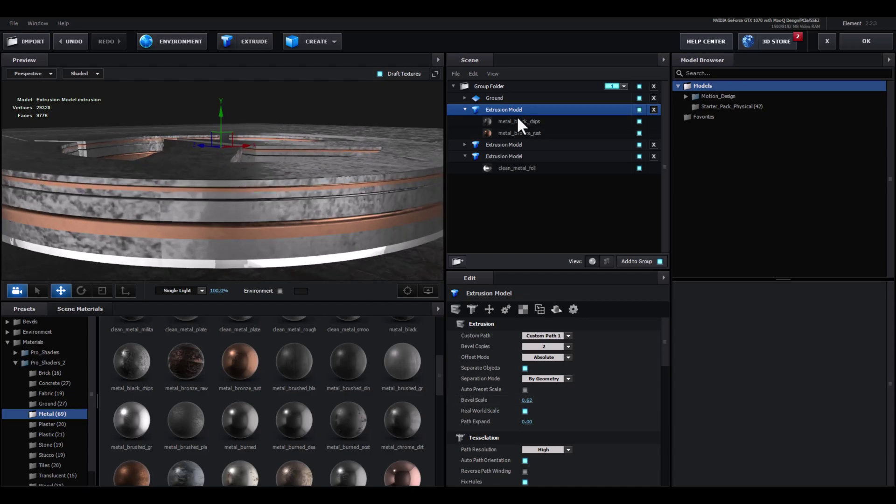
- Set metal_black_chips to Expand Edges -3.52, Bevel Size 3.49, then swap in metal_chrome_dirty
left_click(505, 121)
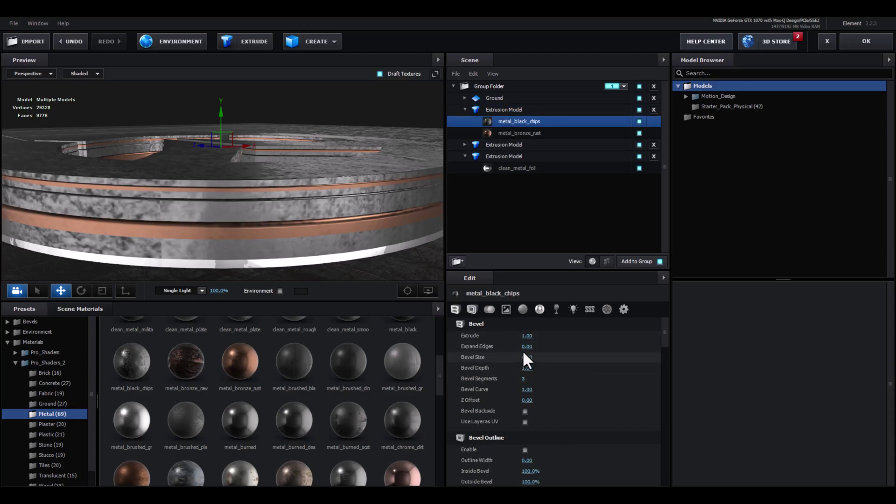
mouse_move(525, 346)
left_mouse_down()
mouse_move(609, 350)
mouse_move(309, 338)
mouse_move(341, 337)
left_mouse_up()
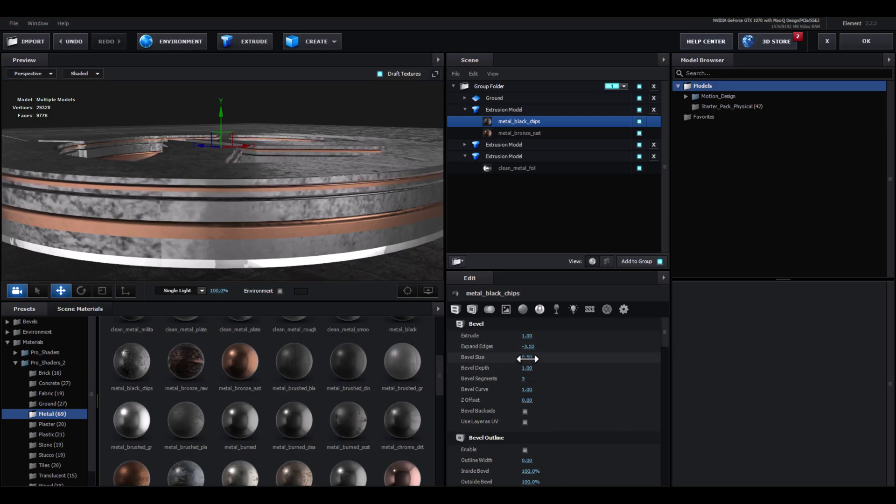
mouse_move(527, 358)
left_mouse_down()
mouse_move(593, 360)
mouse_move(572, 354)
mouse_move(612, 352)
left_mouse_up()
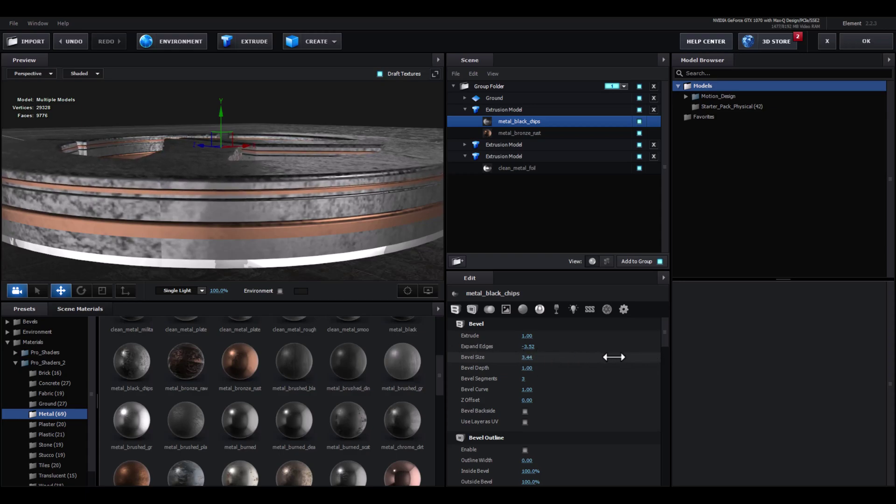
mouse_move(346, 178)
left_mouse_down()
mouse_move(338, 201)
mouse_move(315, 211)
left_mouse_up()
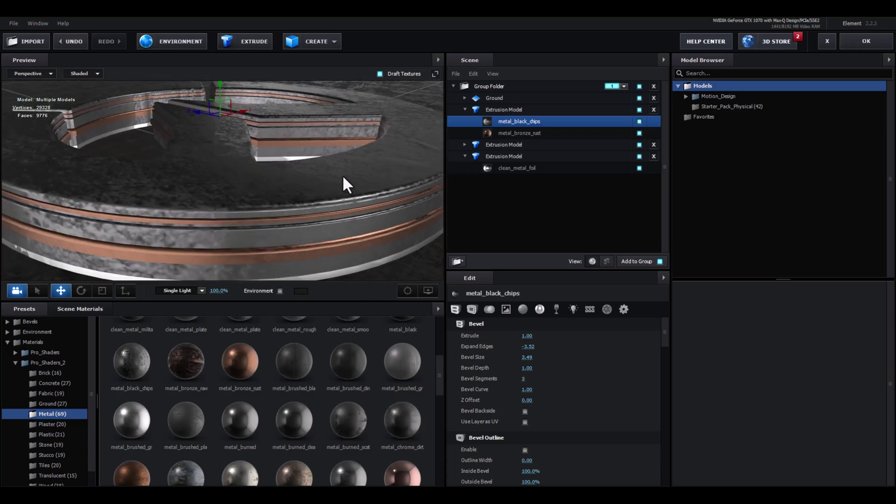
left_click(400, 421)
mouse_move(339, 223)
left_mouse_down()
mouse_move(274, 208)
mouse_move(256, 236)
mouse_move(261, 206)
mouse_move(290, 298)
left_mouse_up()
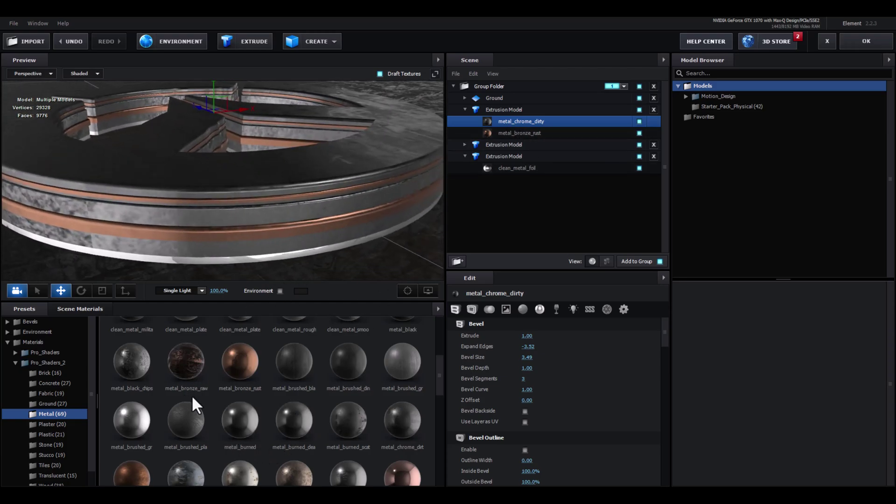
- Replace the bronze band's material with metal_crusted_02
scroll(191, 421, "down", 1)
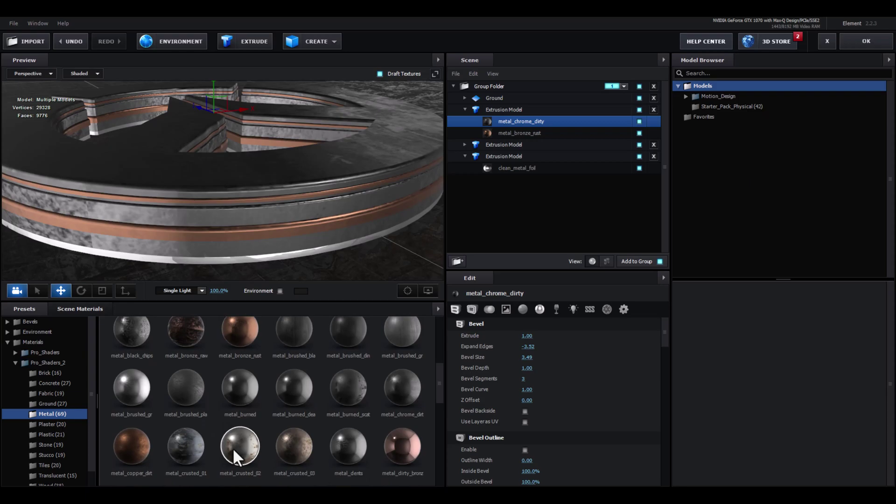
left_click_drag(502, 119, 504, 130)
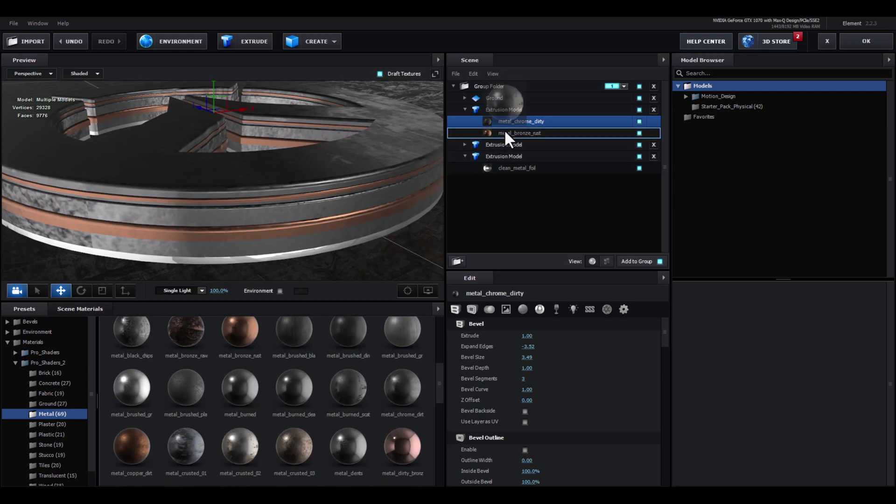
mouse_move(225, 224)
left_mouse_down()
mouse_move(242, 209)
mouse_move(267, 218)
mouse_move(341, 198)
left_mouse_up()
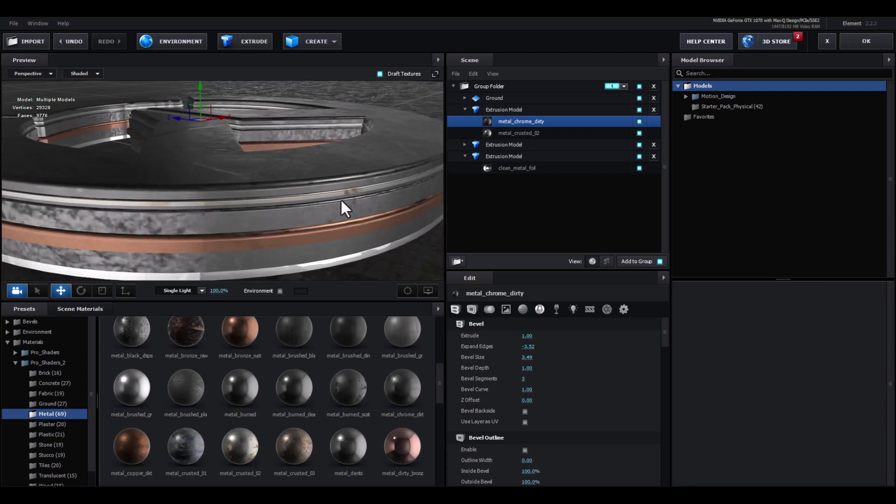
- Enable the metal_crusted_02 bevel outline at width 2.47 and raise Bevel Extrude to 0.66
left_click(508, 133)
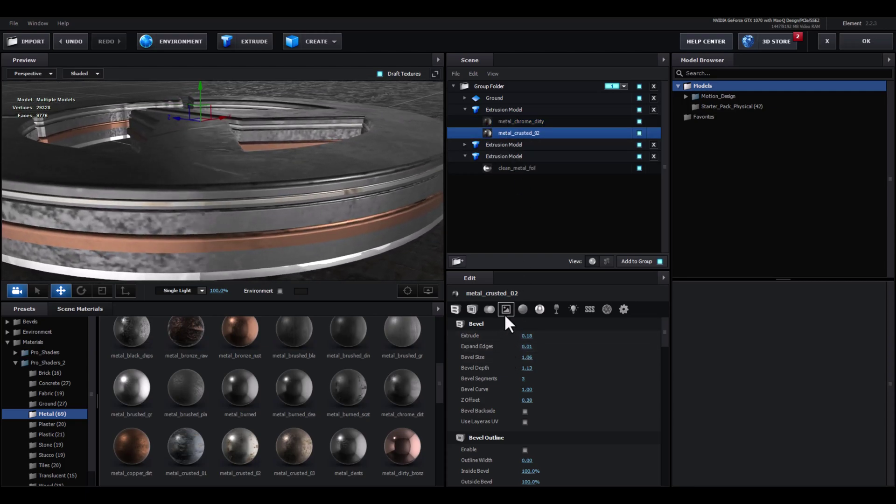
left_click(472, 309)
left_click(526, 335)
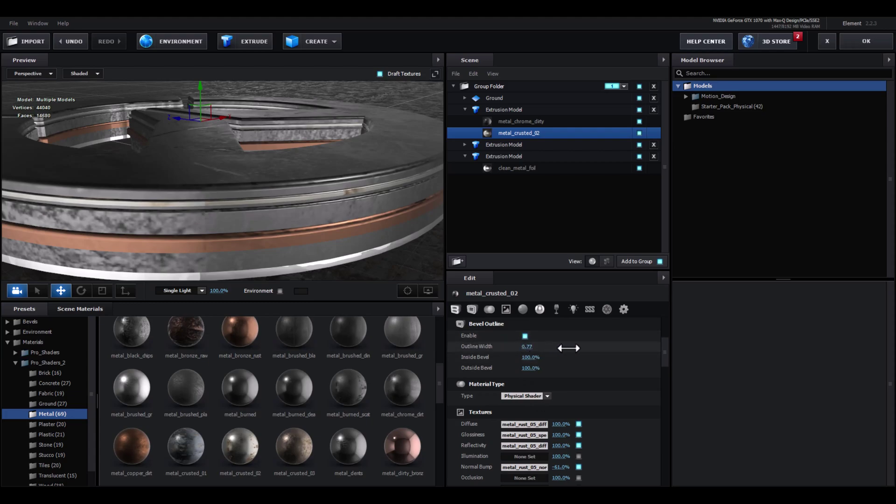
left_click_drag(661, 353, 645, 353)
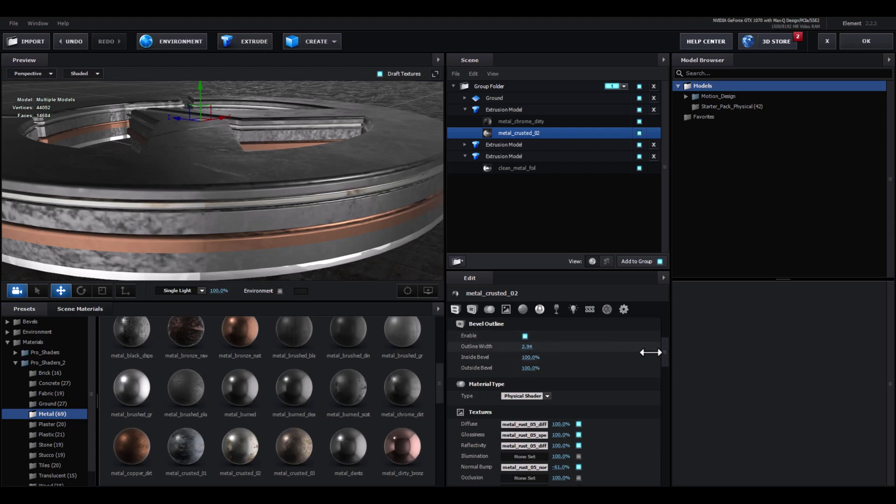
left_click(463, 310)
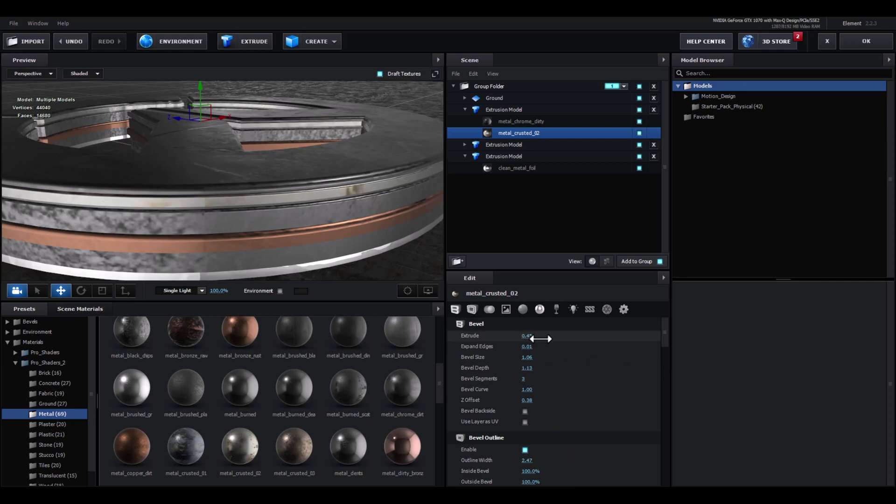
left_click_drag(541, 339, 553, 341)
mouse_move(315, 187)
left_mouse_down()
mouse_move(232, 216)
mouse_move(245, 201)
mouse_move(217, 204)
mouse_move(240, 209)
mouse_move(212, 188)
left_mouse_up()
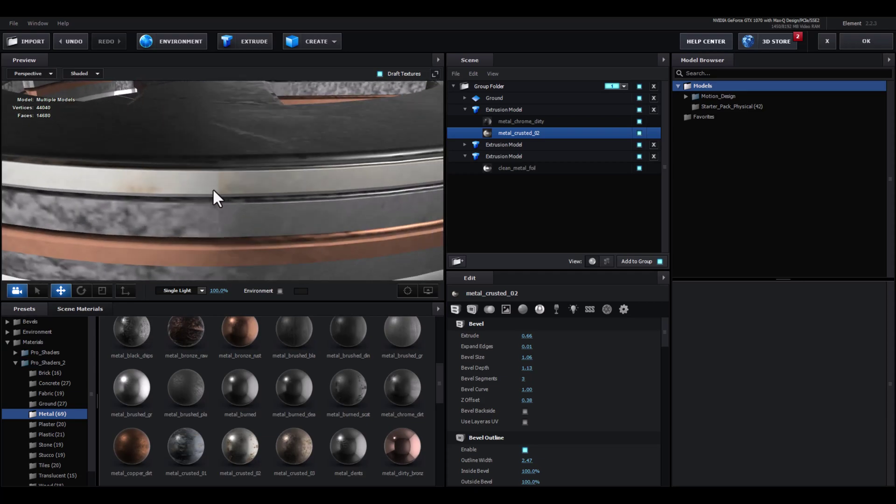
- Scrub metal_chrome_dirty's bevel to Expand Edges -4.14, Bevel Depth 1.39, Bevel Curve -0.29
left_click(503, 120)
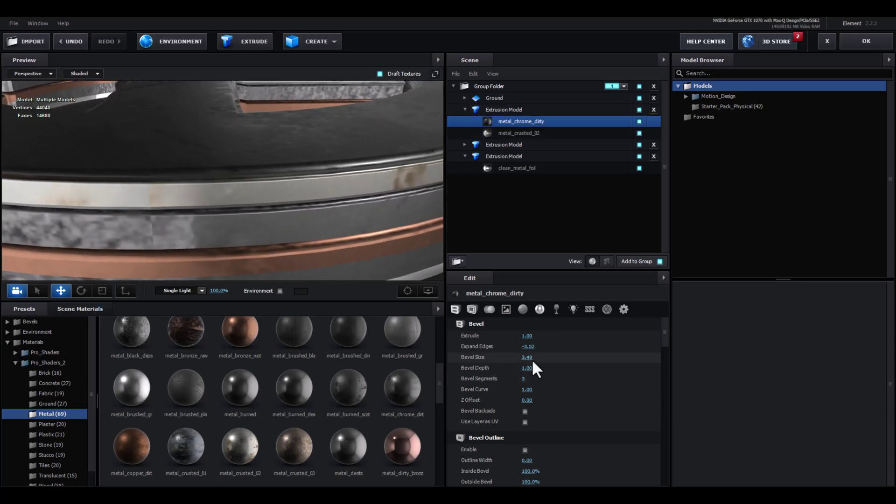
mouse_move(532, 350)
left_mouse_down()
mouse_move(316, 352)
mouse_move(189, 338)
mouse_move(294, 327)
left_mouse_up()
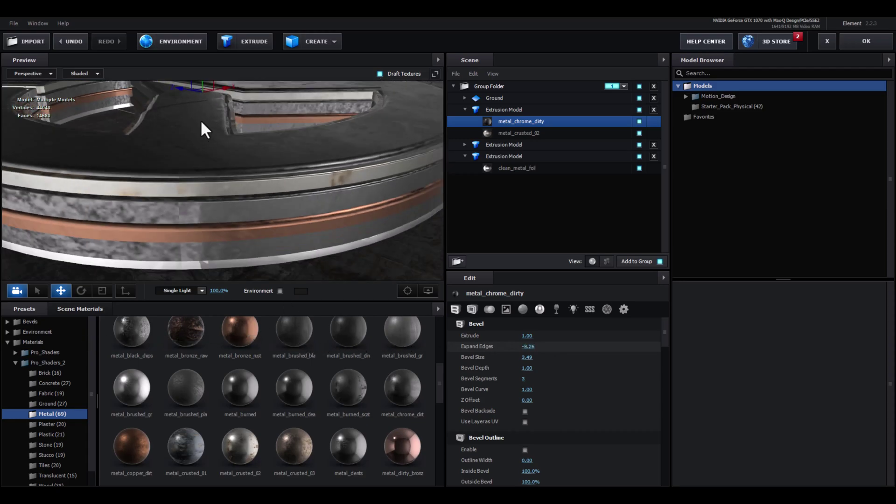
mouse_move(200, 119)
left_mouse_down()
mouse_move(219, 194)
mouse_move(218, 177)
mouse_move(248, 208)
left_mouse_up()
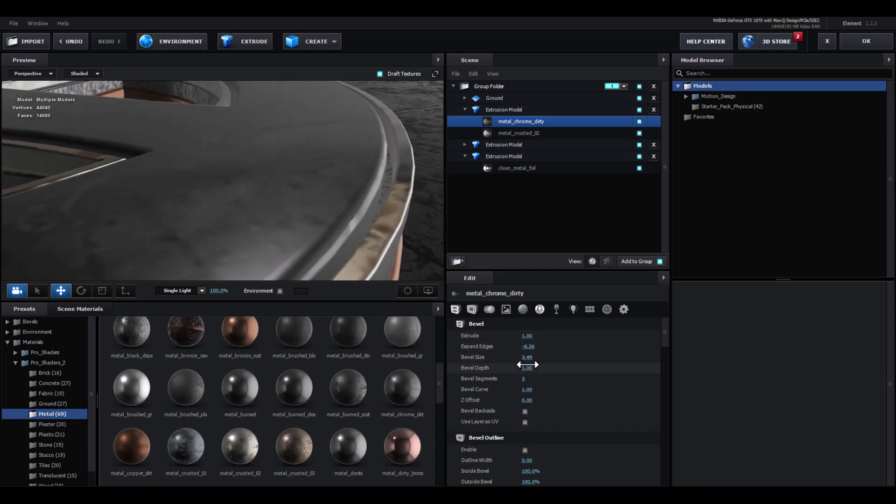
left_click_drag(537, 347, 732, 361)
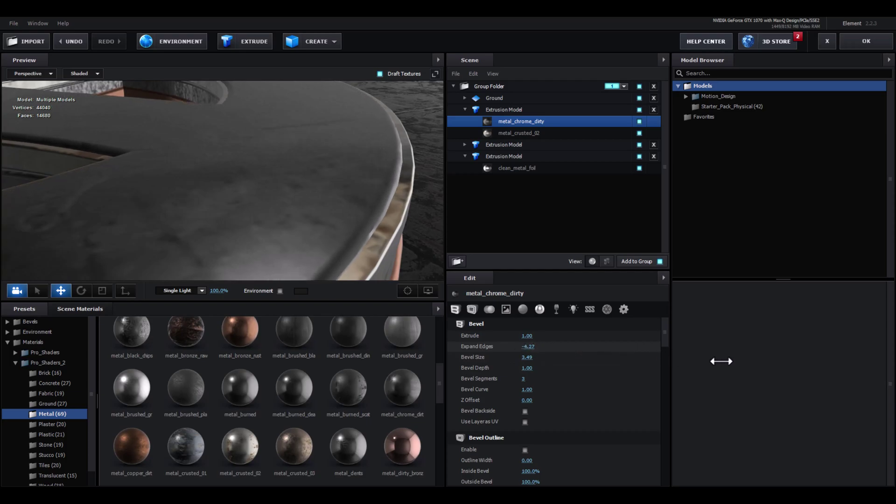
mouse_move(525, 370)
left_mouse_down()
mouse_move(550, 373)
mouse_move(436, 394)
mouse_move(488, 399)
mouse_move(467, 400)
left_mouse_up()
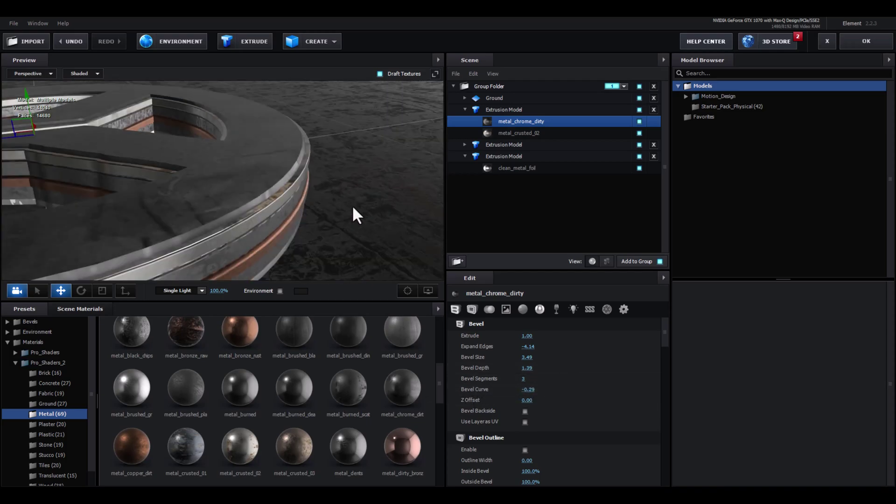
mouse_move(352, 205)
left_mouse_down()
mouse_move(186, 249)
mouse_move(287, 180)
mouse_move(346, 226)
mouse_move(320, 231)
mouse_move(316, 196)
mouse_move(301, 200)
left_mouse_up()
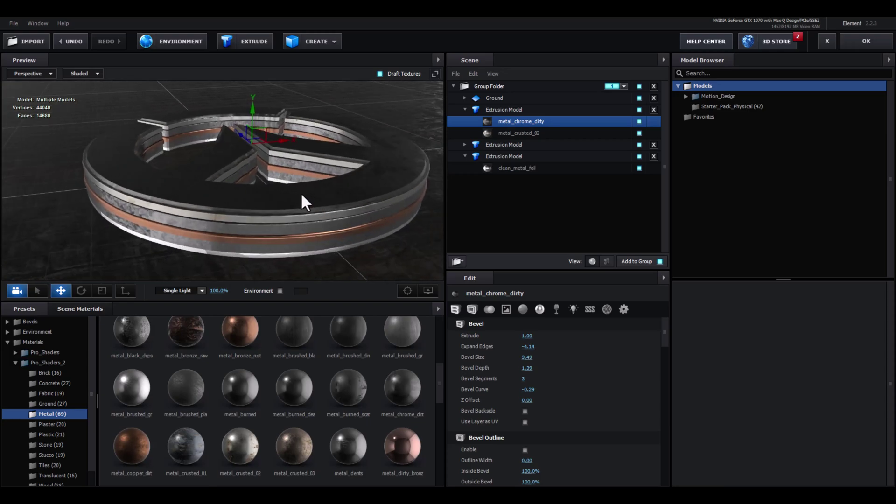
- Set the Ground model's reflect mode to Mirror Surface
left_click(465, 111)
right_click(497, 99)
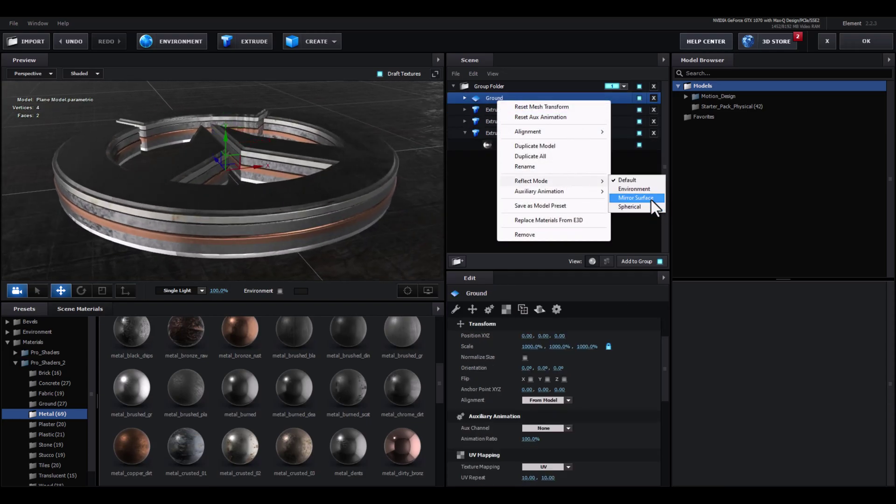
left_click(651, 200)
left_click_drag(366, 153, 289, 214)
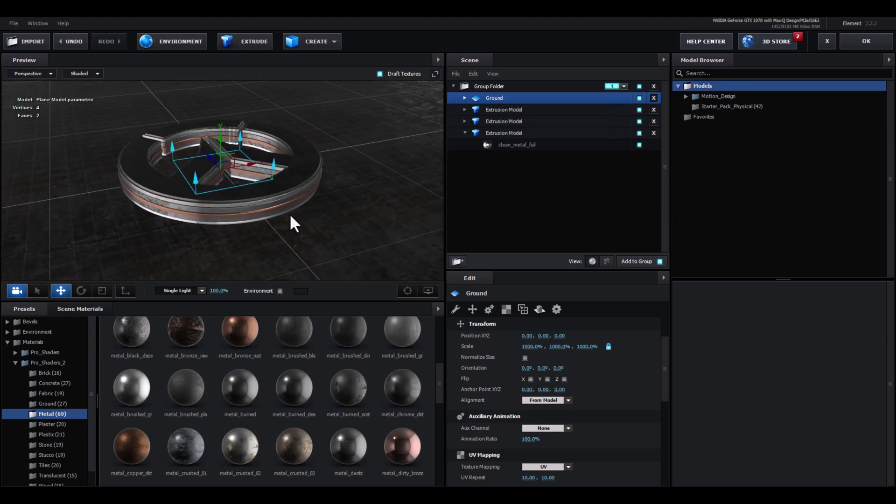
scroll(301, 212, "up", 3)
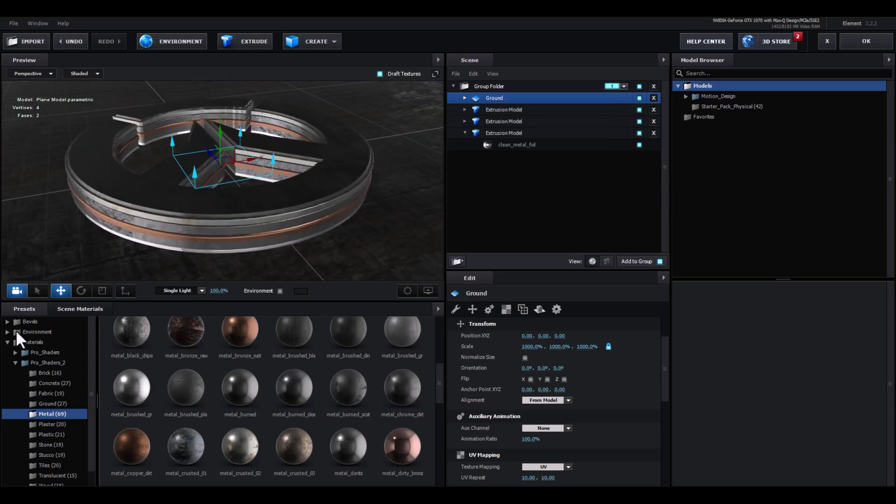
- Apply the Studio_blurred environment from the V1_Environment presets
left_click(16, 332)
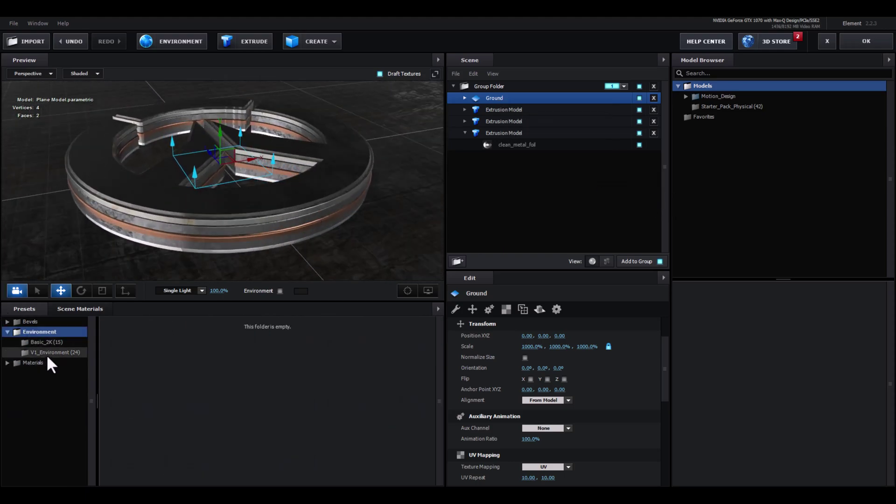
left_click(46, 354)
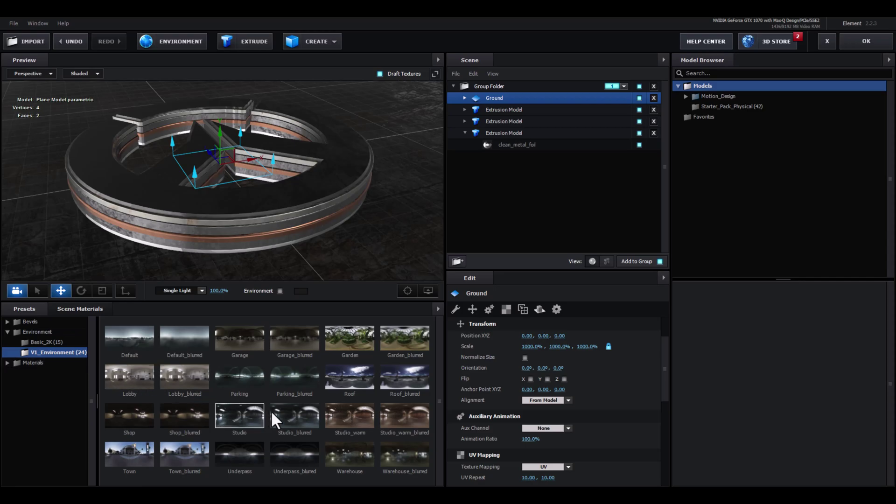
left_click(298, 422)
mouse_move(330, 273)
left_mouse_down()
mouse_move(288, 267)
mouse_move(290, 237)
left_mouse_up()
scroll(290, 236, "up", 3)
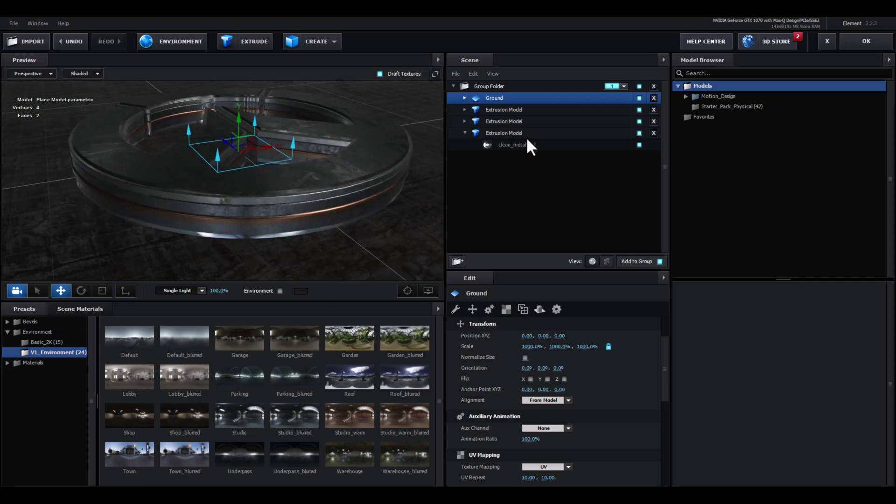
- Collapse the third extrusion model and the Group Folder in the Scene list
left_click(465, 133)
left_click(503, 133)
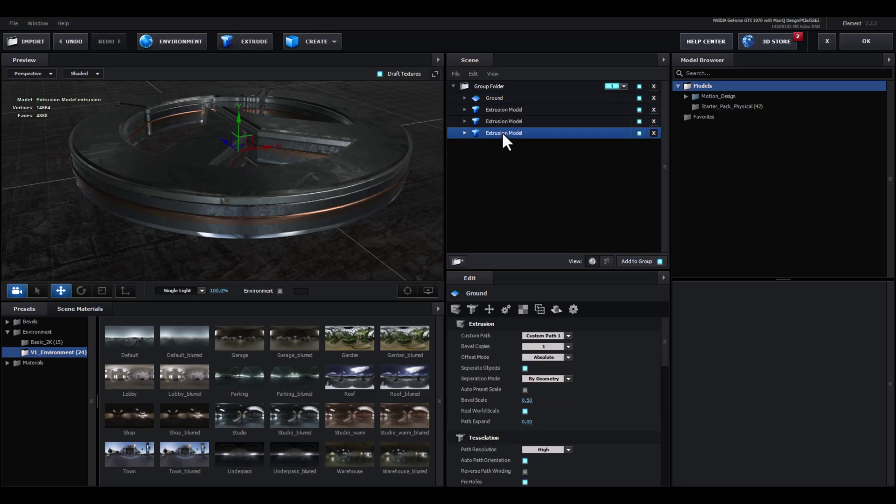
left_click(453, 86)
left_click(504, 88)
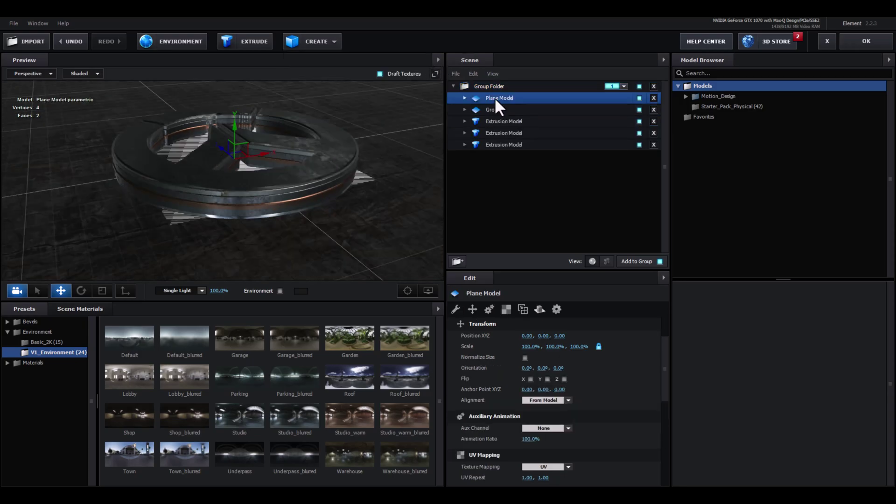
- Rename the new plane model to Shadow
double_click(494, 98)
type("Shad")
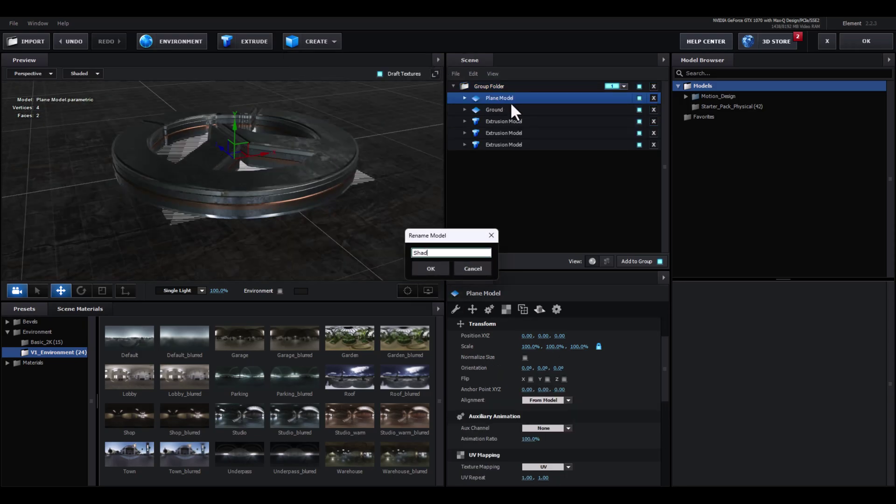
type("ow")
key("Return")
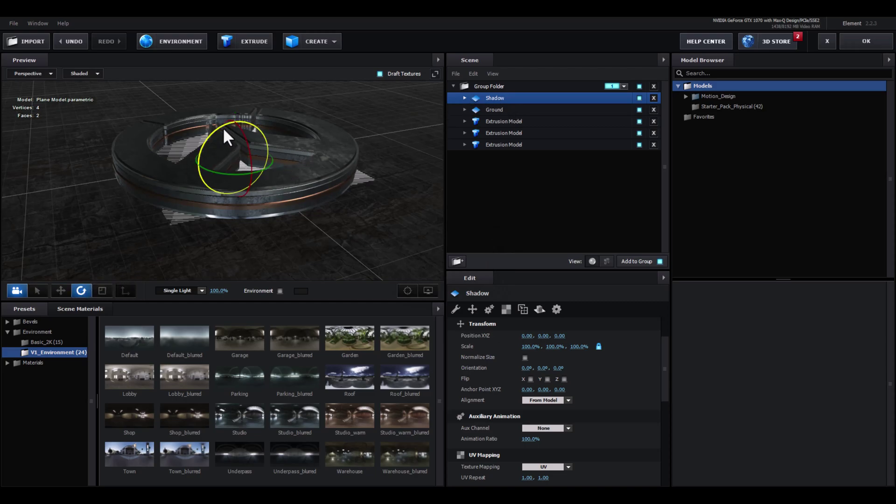
- Rotate Shadow 90° on Z, scale it to 438.6%, raise it to Y 2.38, and move it outside Group Folder
mouse_move(221, 127)
left_mouse_down()
mouse_move(171, 222)
mouse_move(210, 232)
left_mouse_up()
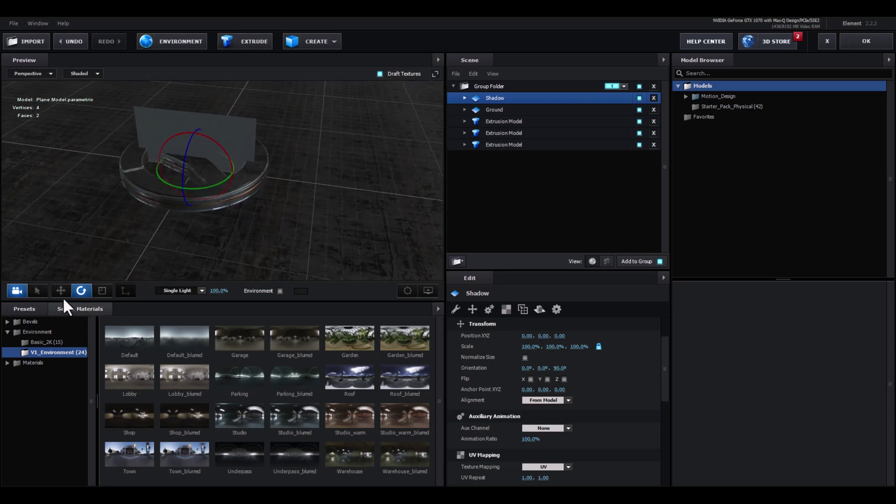
mouse_move(206, 152)
left_mouse_down()
mouse_move(273, 94)
mouse_move(279, 186)
mouse_move(190, 249)
left_mouse_up()
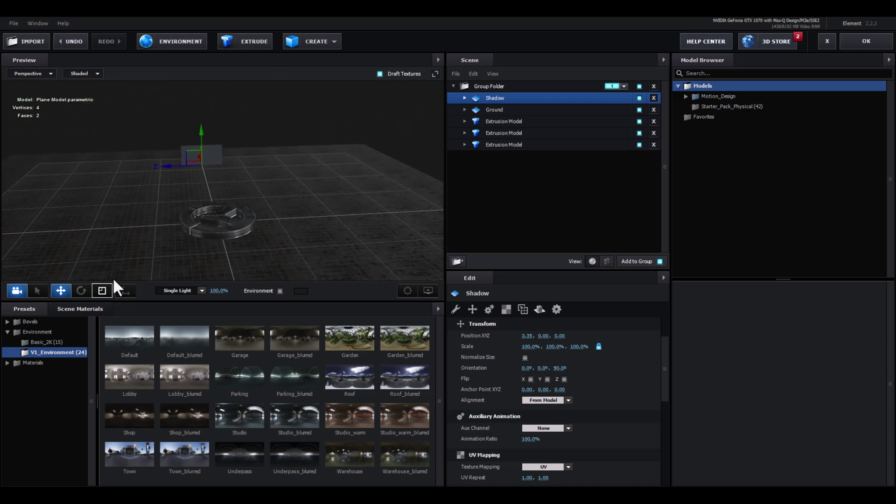
mouse_move(201, 163)
left_mouse_down()
mouse_move(294, 163)
mouse_move(284, 163)
left_mouse_up()
mouse_move(260, 198)
left_mouse_down()
mouse_move(279, 186)
mouse_move(89, 267)
left_mouse_up()
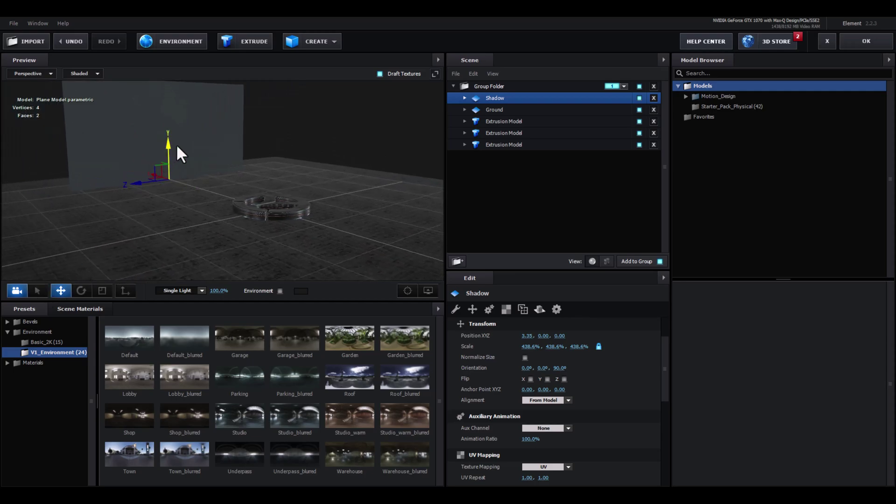
mouse_move(169, 145)
left_mouse_down()
mouse_move(189, 65)
mouse_move(288, 152)
left_mouse_up()
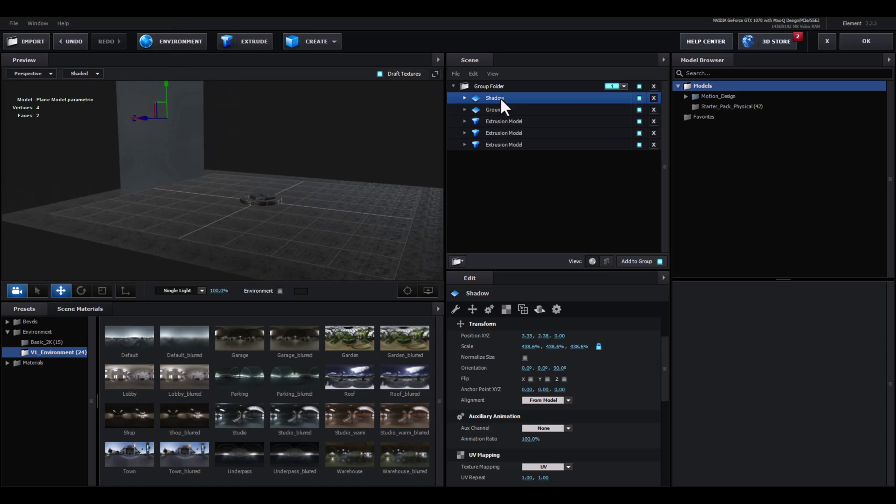
left_click_drag(500, 97, 510, 196)
- Assign the Shadow model to group 2
left_click(624, 145)
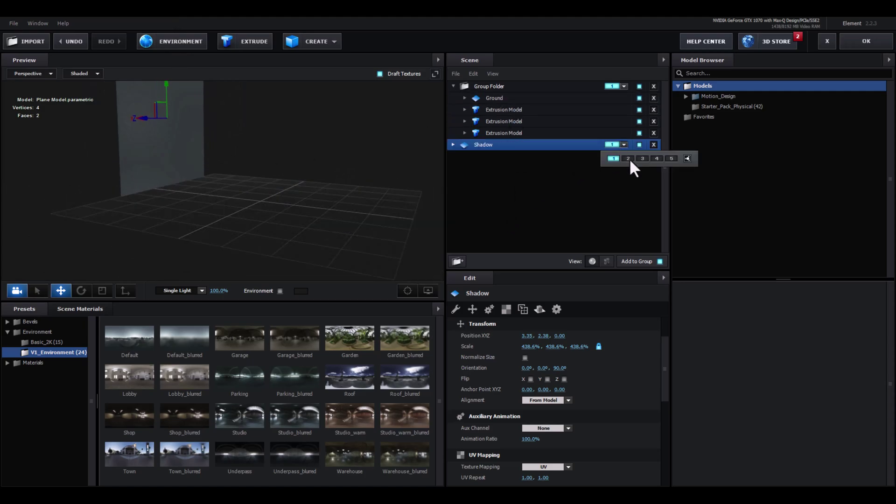
left_click(629, 158)
left_click_drag(280, 173, 348, 195)
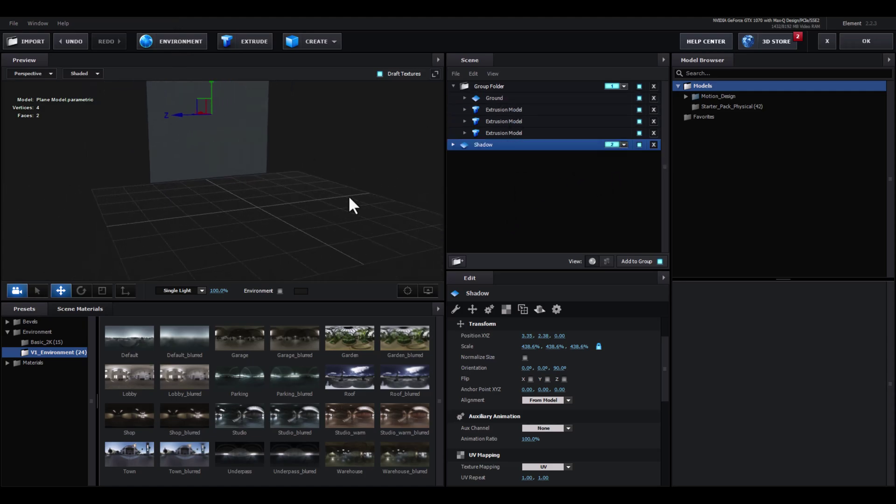
- Turn on Two-Sided Lighting and Draw Backfaces for Shadow's Default material
left_click(557, 310)
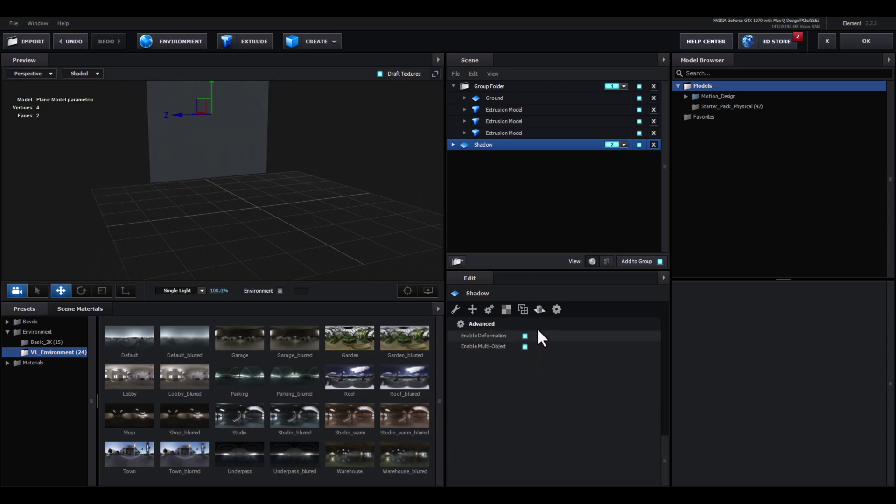
left_click(478, 157)
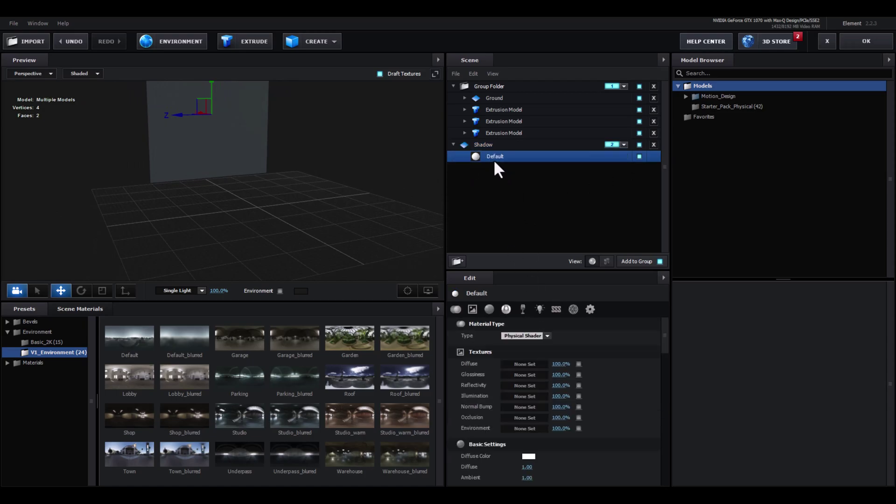
left_click(587, 313)
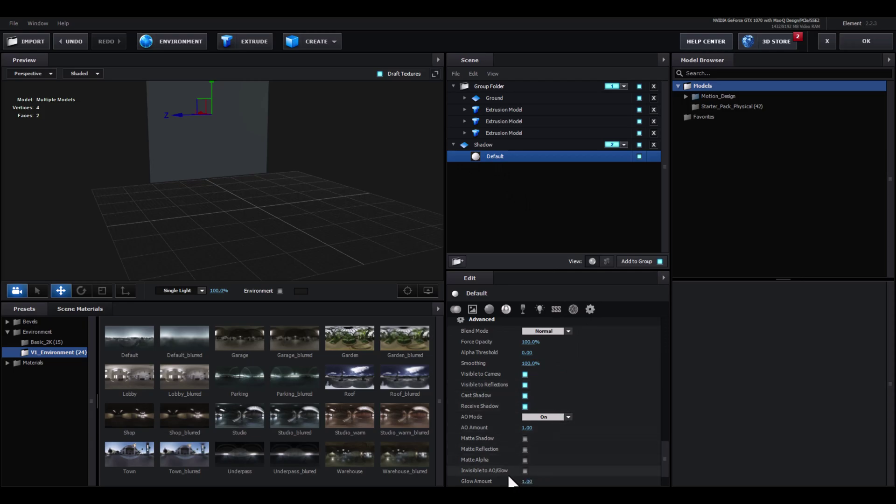
scroll(518, 469, "down", 3)
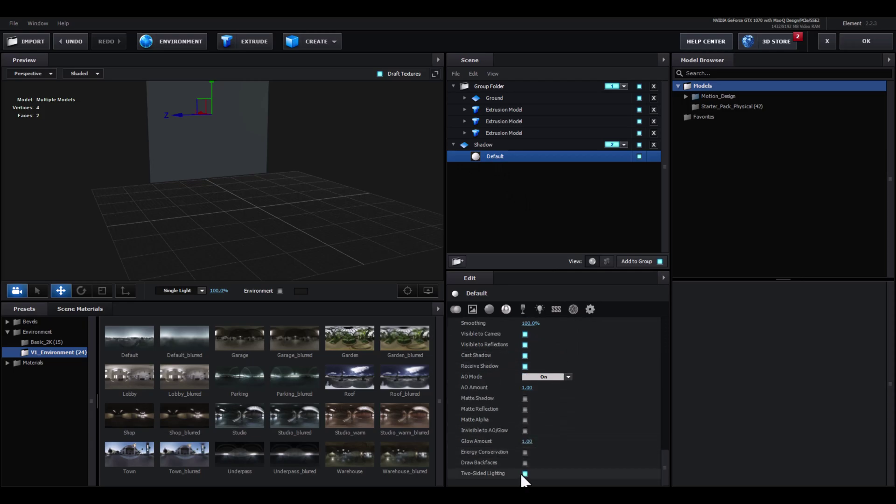
left_click(526, 474)
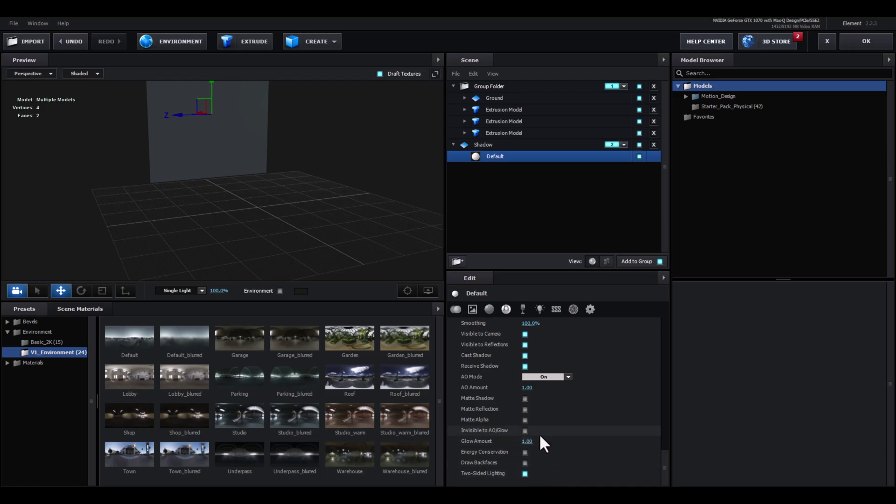
left_click(525, 463)
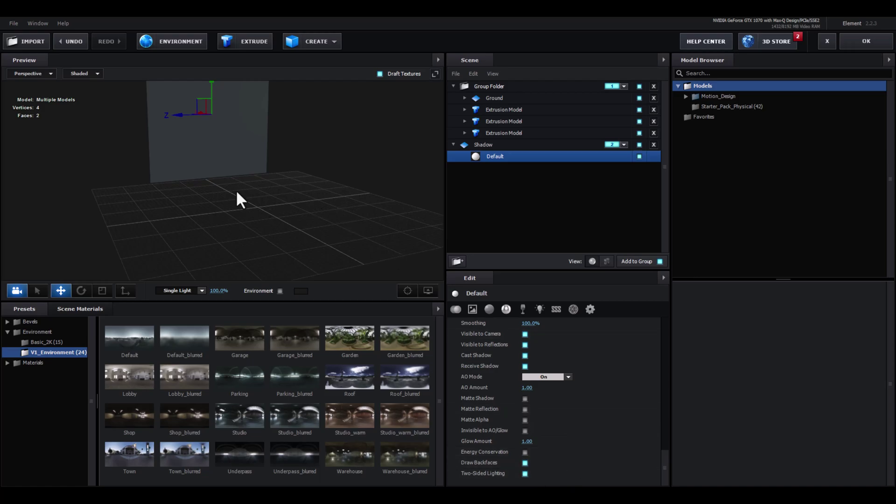
mouse_move(237, 193)
left_mouse_down()
mouse_move(358, 192)
mouse_move(259, 187)
left_mouse_up()
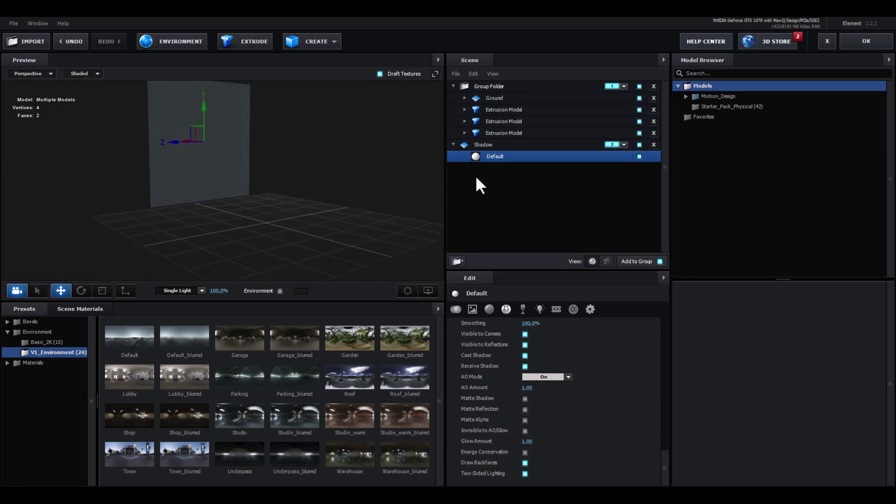
left_click(474, 310)
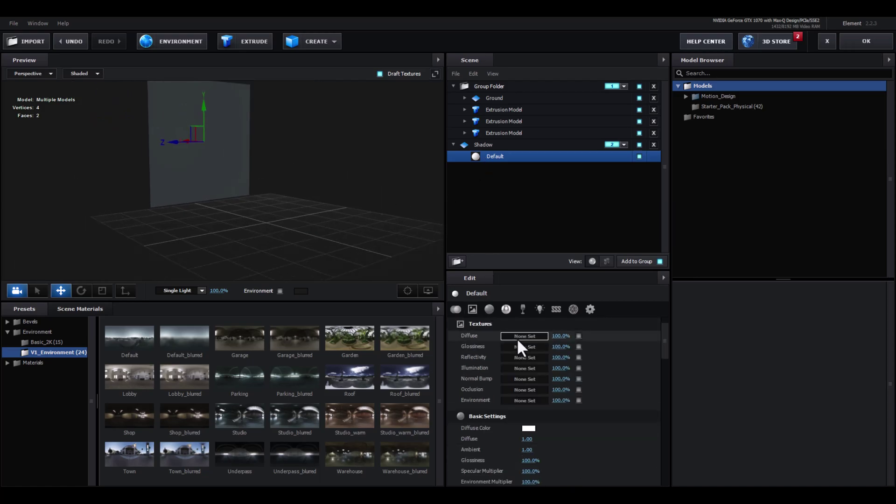
- Set the Shadow material's diffuse texture to the Texture Grid layer
left_click(516, 338)
left_click(524, 282)
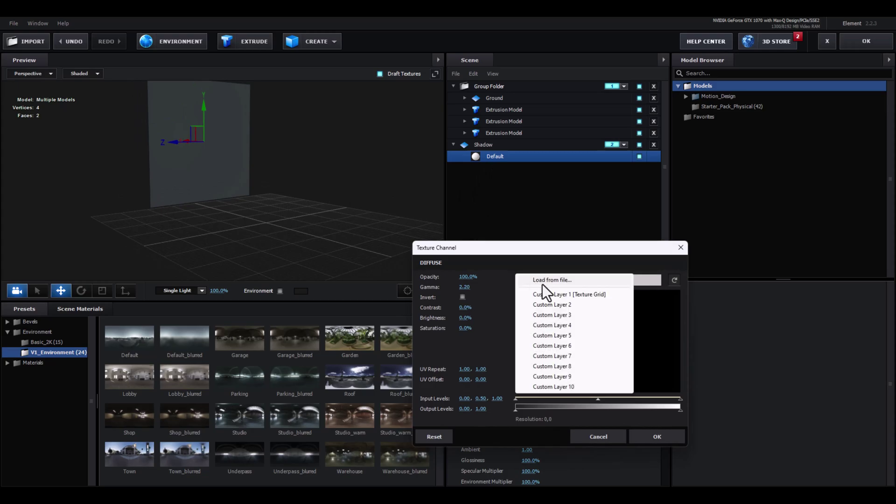
left_click(575, 294)
left_click(657, 437)
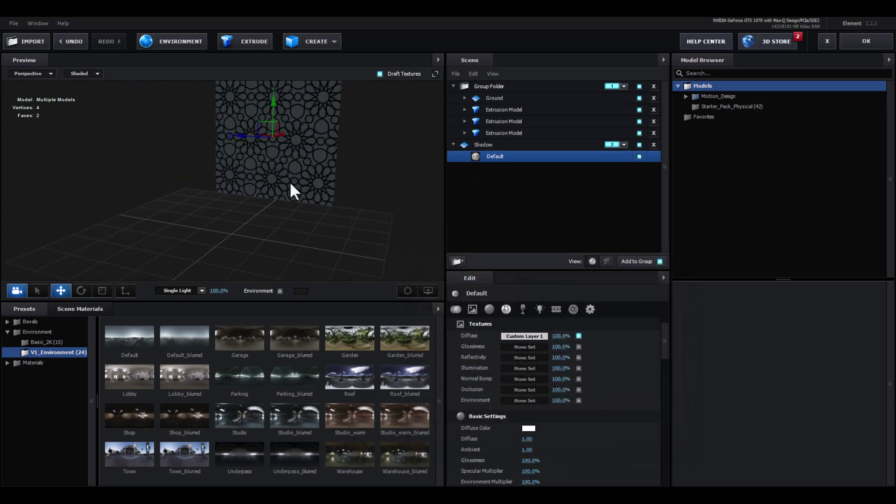
scroll(260, 216, "up", 3)
mouse_move(275, 234)
left_mouse_down()
mouse_move(268, 184)
mouse_move(345, 208)
left_mouse_up()
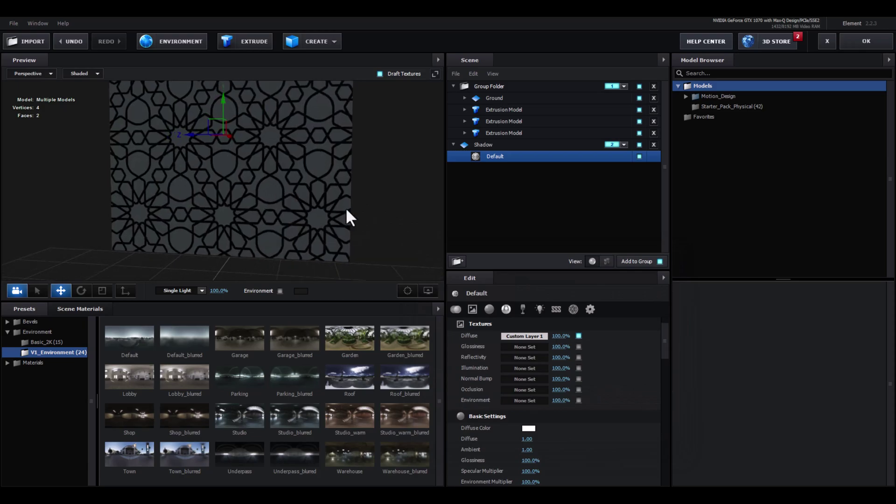
- Tune the alpha threshold and lower smoothing to 17% to cut out the pattern, then close Scene Setup
left_click(591, 309)
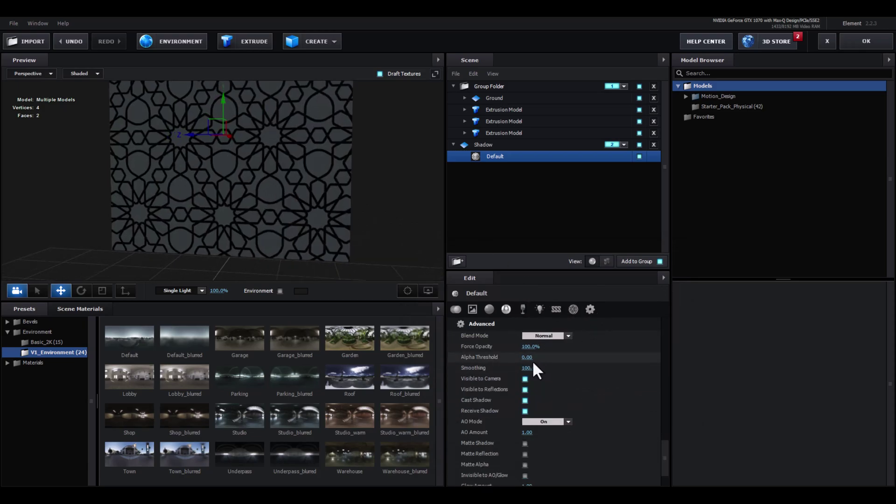
left_click_drag(525, 359, 532, 359)
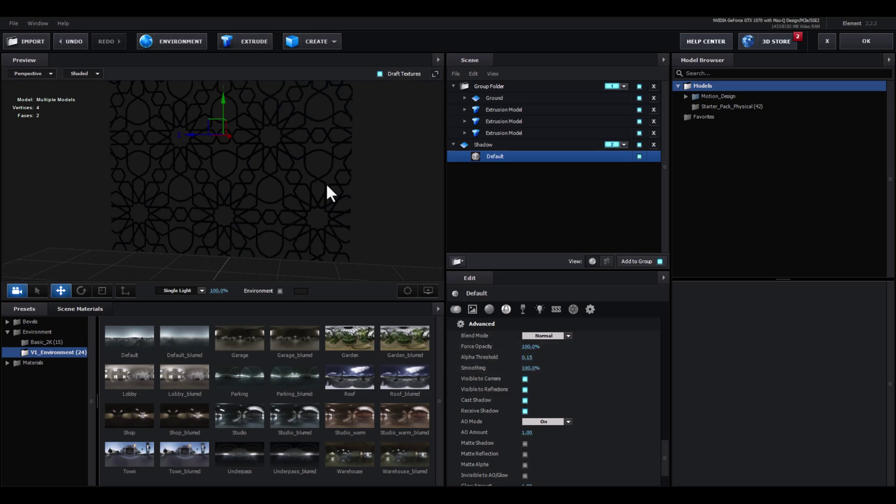
scroll(326, 183, "up", 3)
scroll(301, 191, "up", 3)
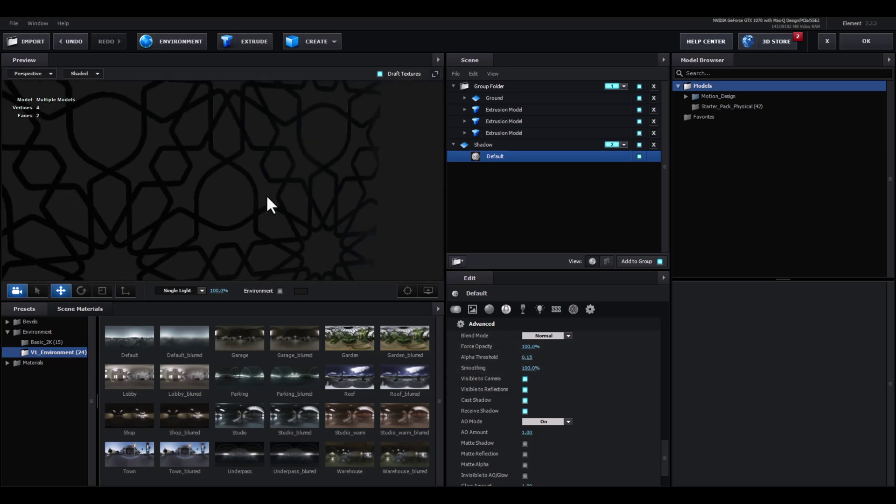
left_click(411, 293)
scroll(278, 198, "up", 3)
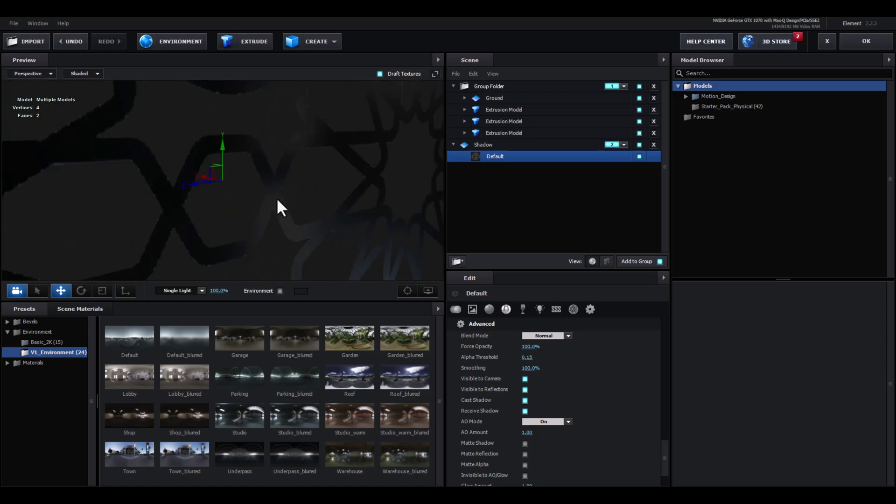
scroll(277, 197, "up", 3)
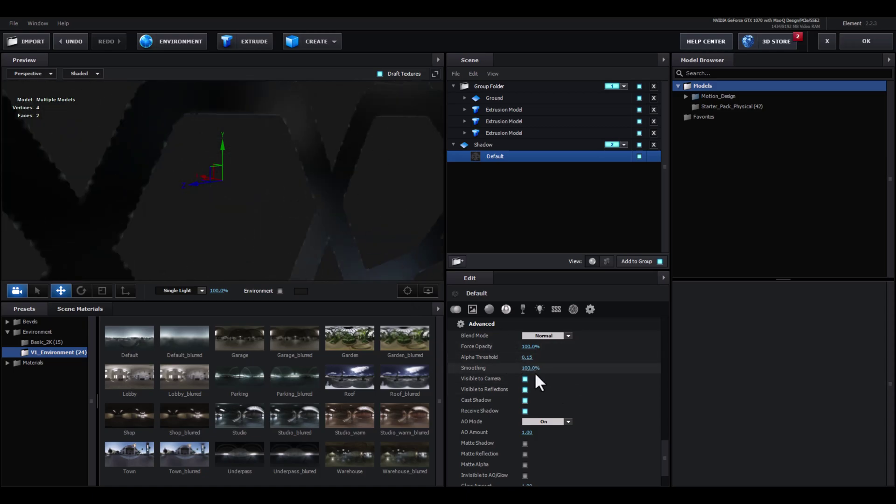
mouse_move(531, 368)
left_mouse_down()
mouse_move(477, 367)
mouse_move(610, 366)
left_mouse_up()
left_click_drag(525, 357, 560, 356)
mouse_move(385, 242)
left_mouse_down()
mouse_move(338, 224)
mouse_move(290, 220)
mouse_move(293, 210)
left_mouse_up()
scroll(341, 206, "down", 3)
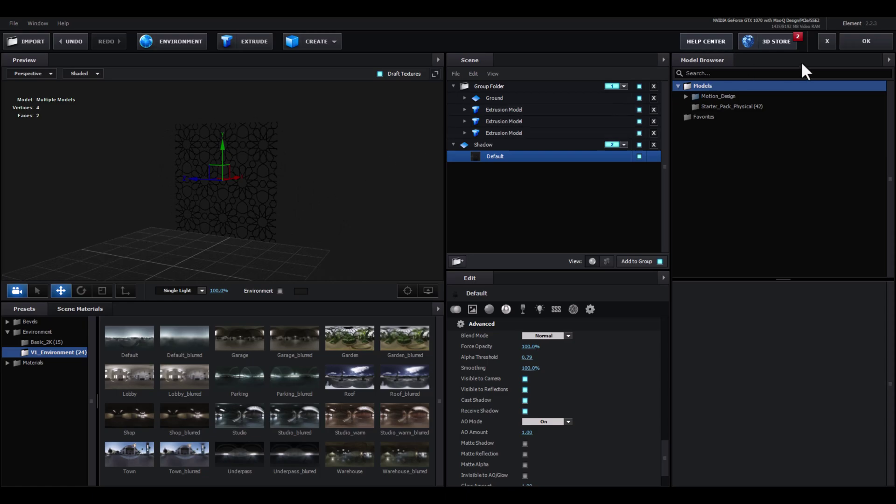
left_click(862, 41)
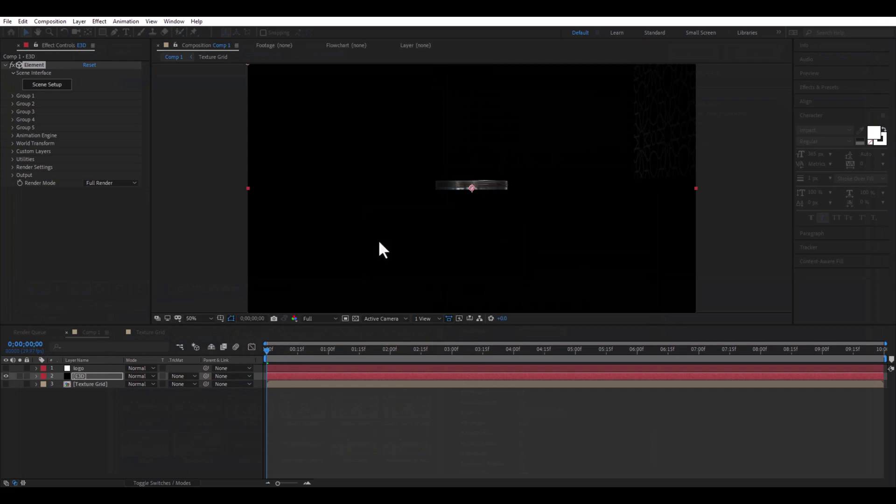
- Add a new camera layer, Camera 1, to Comp 1
right_click(140, 395)
mouse_move(162, 313)
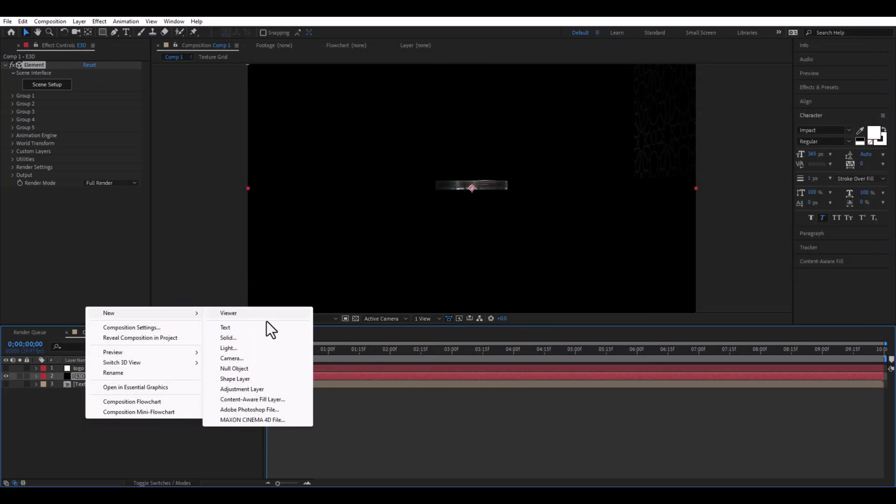
left_click(247, 359)
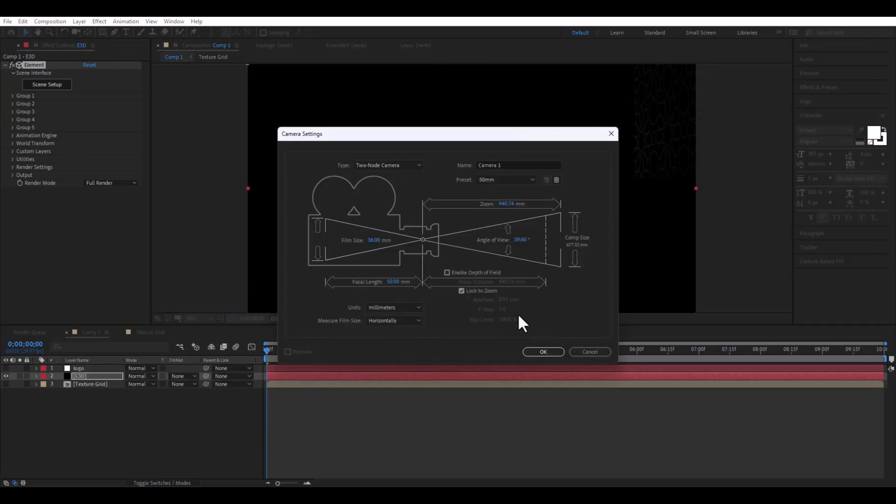
left_click(544, 352)
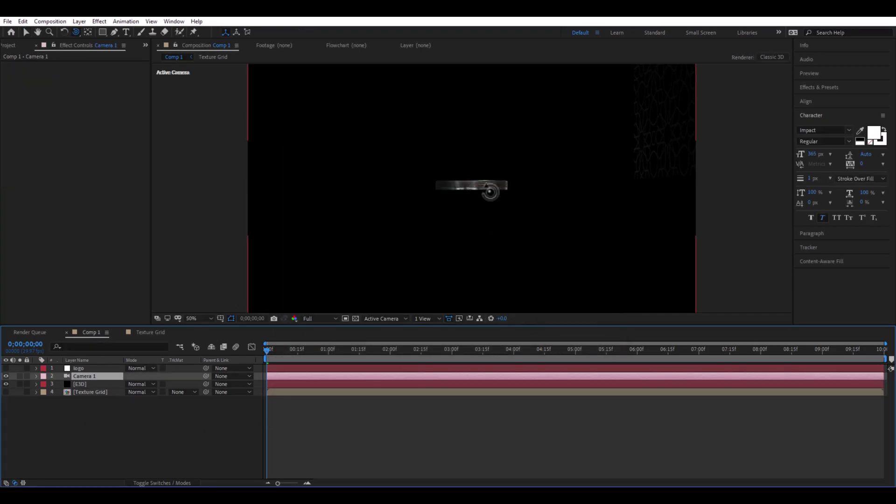
- Orbit and track Camera 1 to frame the logo ring from a high angle
key("c")
mouse_move(492, 191)
left_mouse_down()
mouse_move(524, 223)
mouse_move(535, 216)
left_mouse_up()
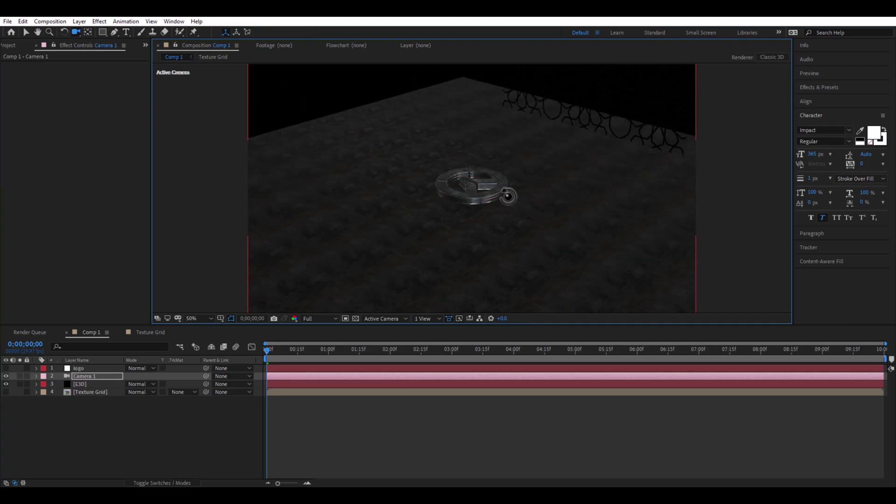
key("c")
left_click_drag(527, 175, 650, 103)
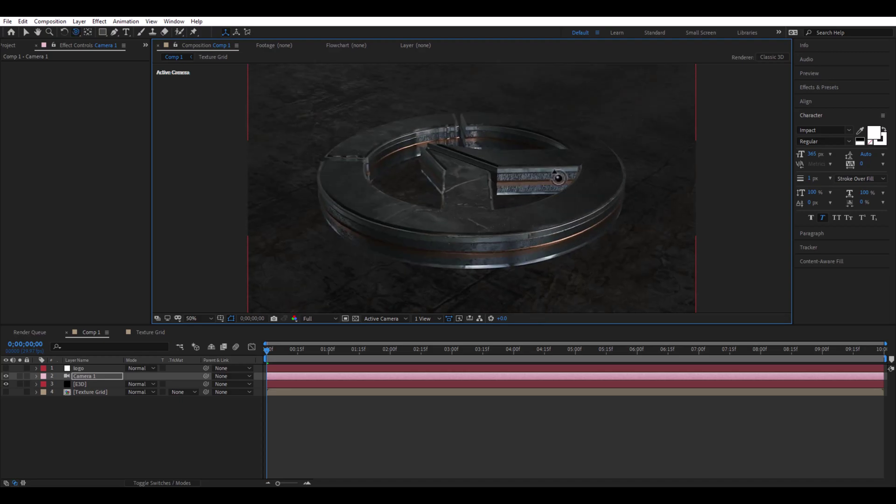
left_click_drag(554, 200, 548, 203)
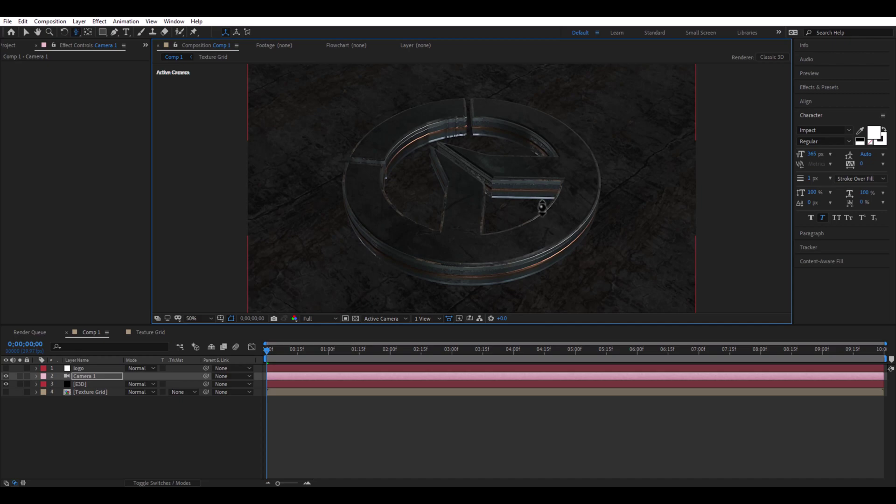
mouse_move(542, 206)
left_mouse_down()
mouse_move(549, 224)
mouse_move(536, 214)
left_mouse_up()
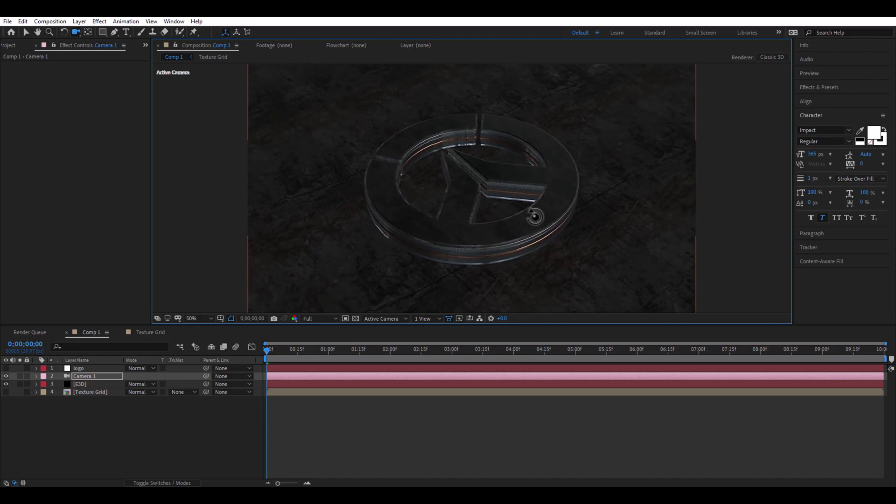
scroll(470, 234, "down", 1)
scroll(474, 224, "up", 1)
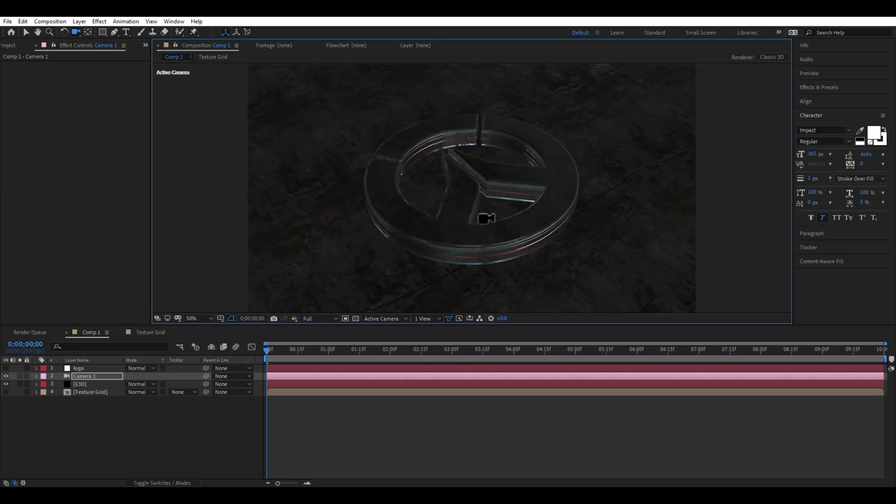
- Switch the 3D view to Top and zoom out to show Camera 1 and its view cone
left_click(399, 318)
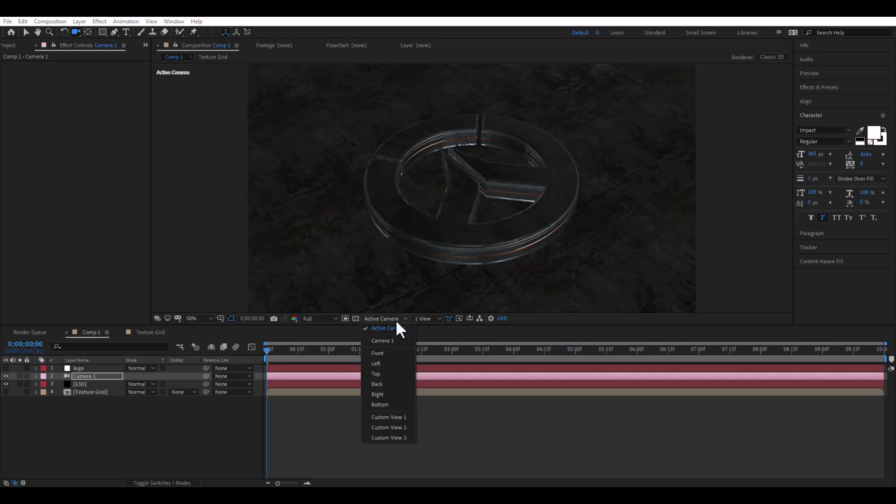
left_click(386, 373)
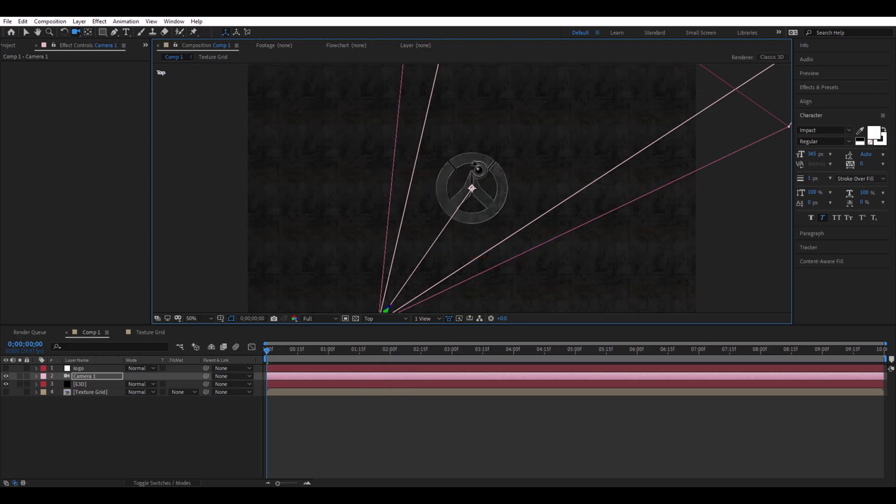
left_click_drag(490, 214, 450, 471)
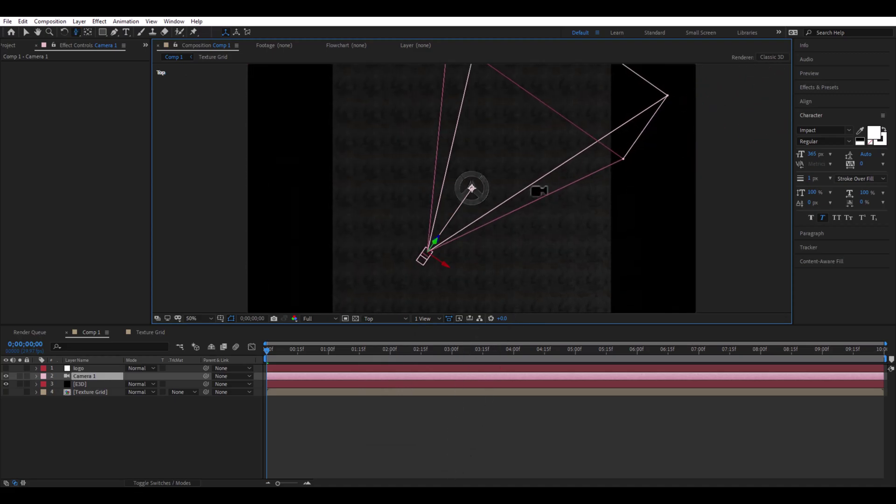
left_click_drag(536, 193, 506, 241)
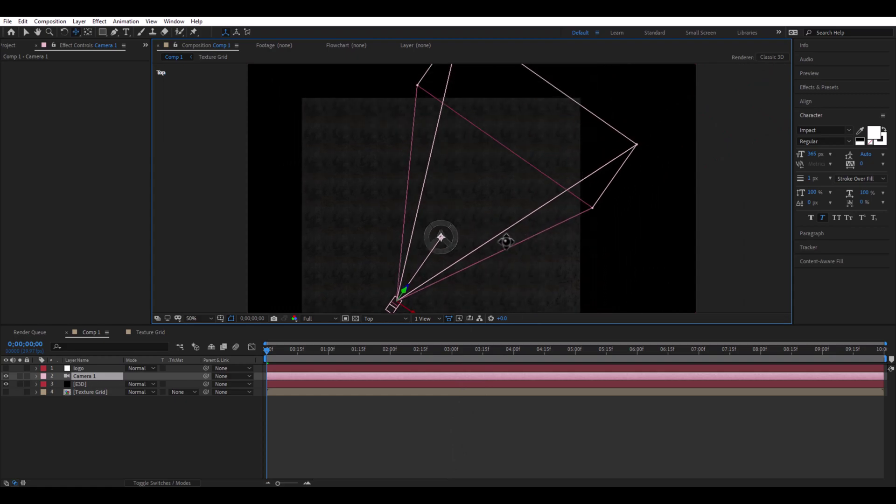
left_click(89, 383)
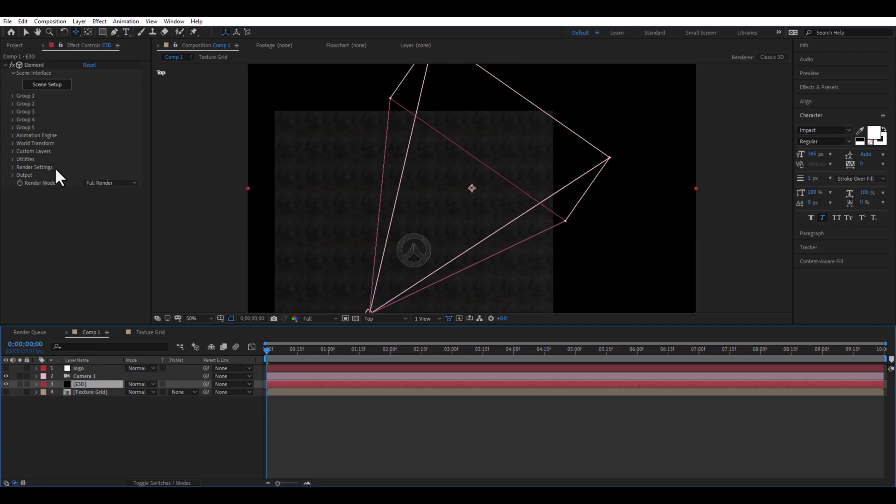
- Create a Group 2 null and rename it Shadow
left_click(10, 104)
left_click(27, 160)
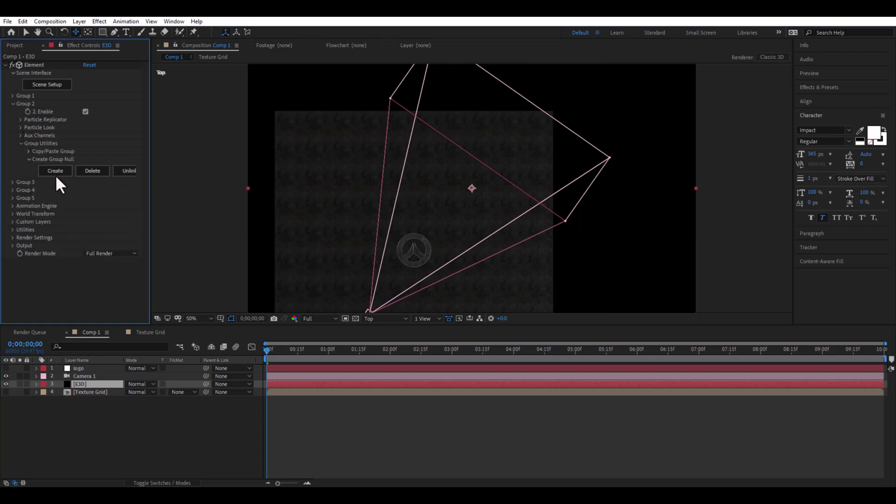
left_click(58, 172)
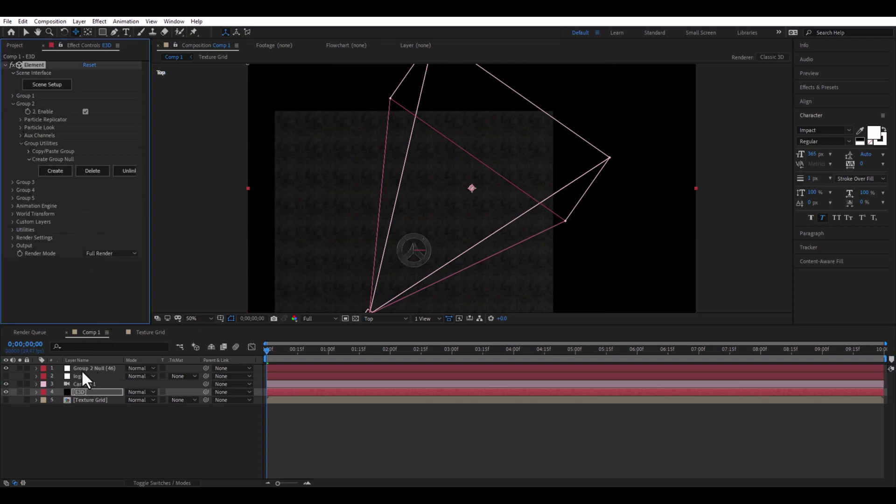
left_click(81, 370)
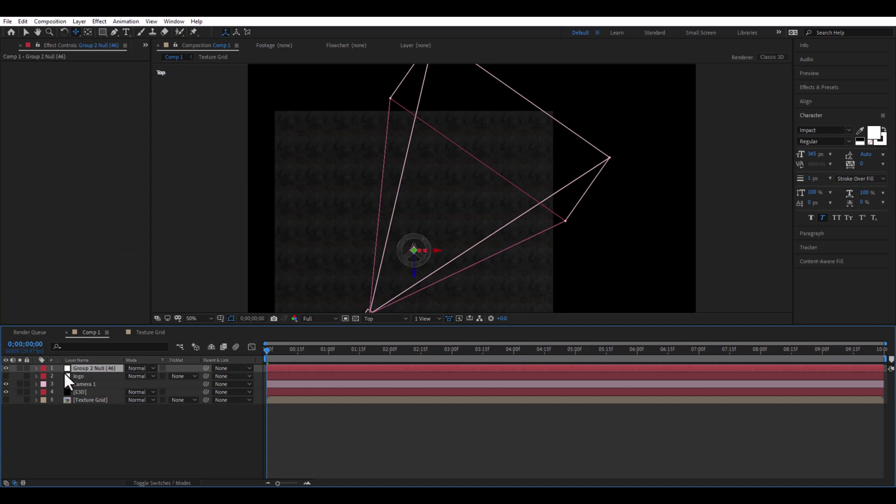
key("Return")
type("Shadow")
left_click(127, 419)
- Create a Group 1 null from the E3D layer and rename it logo
left_click(85, 393)
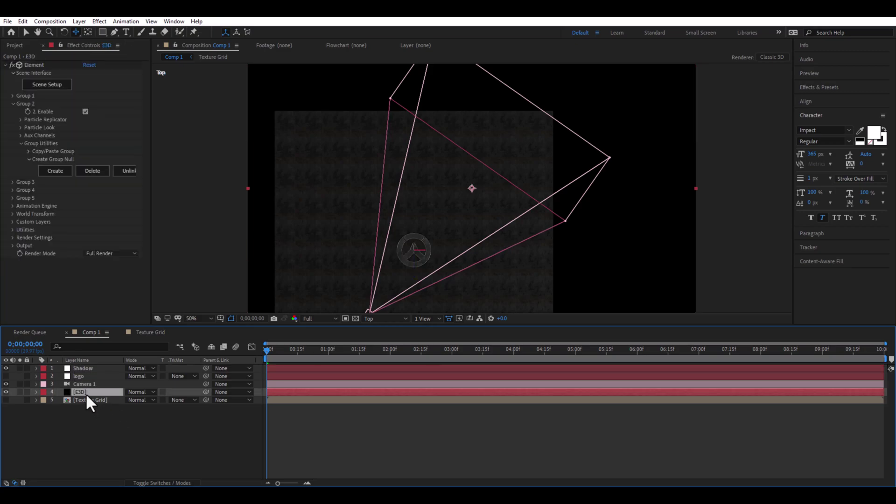
left_click(12, 104)
left_click(12, 96)
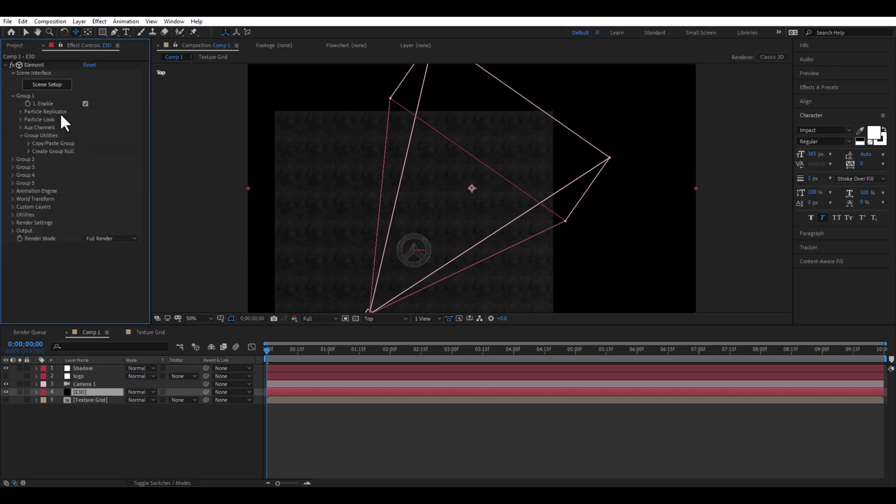
left_click(29, 151)
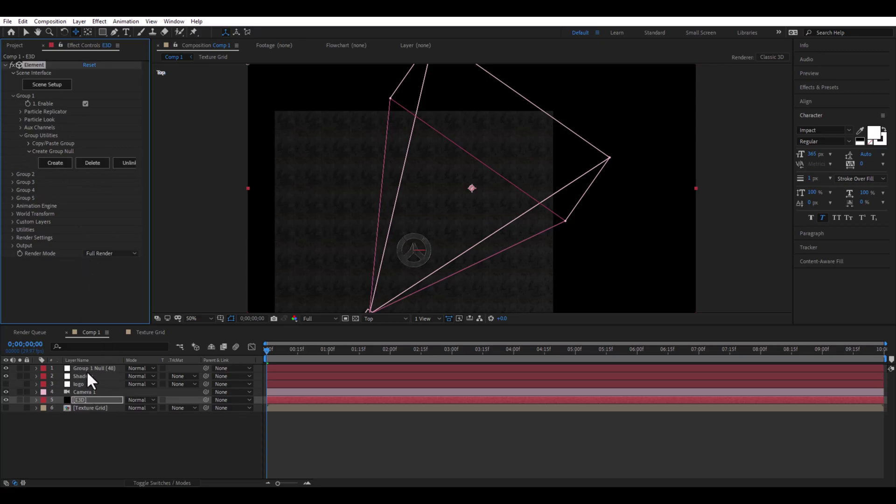
left_click(86, 369)
key("Return")
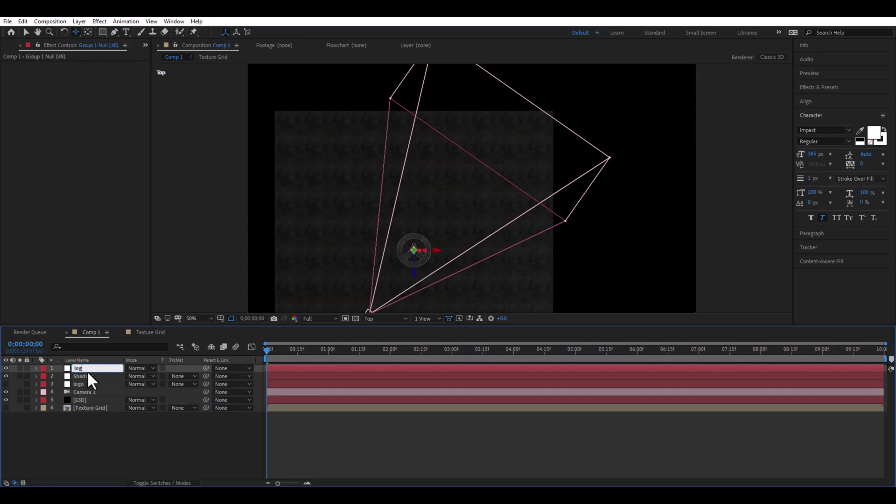
type("logo")
key("Return")
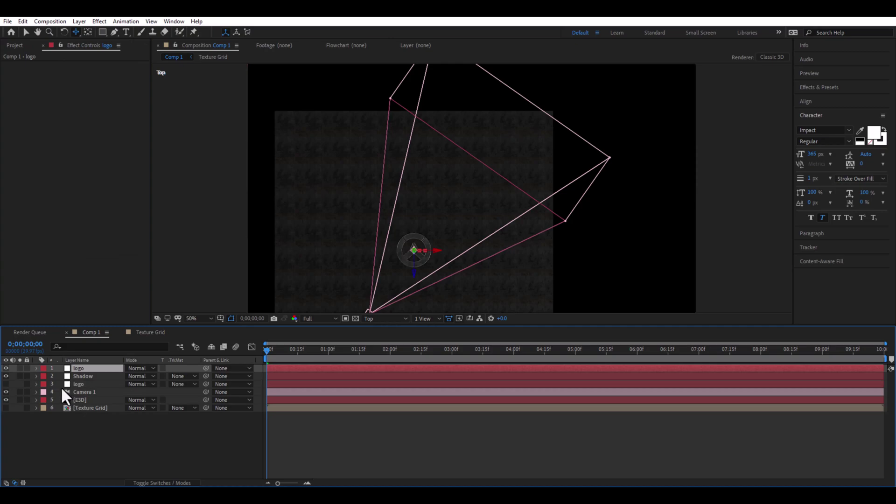
left_click(82, 377)
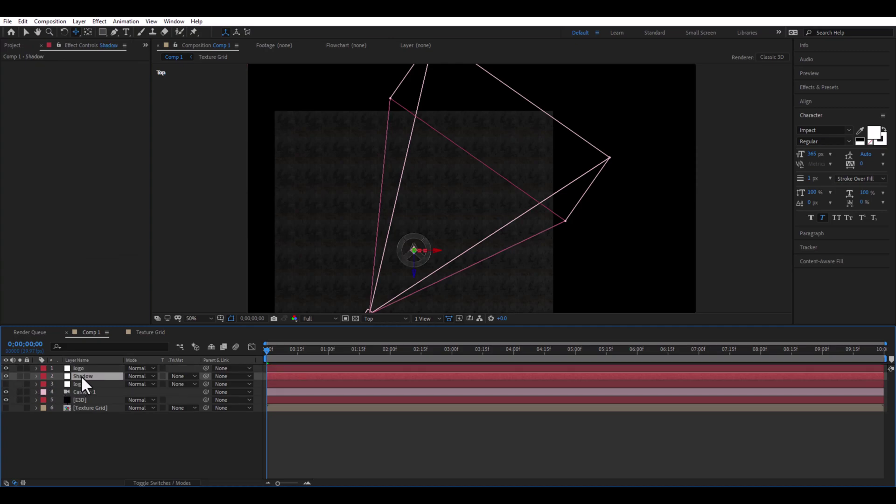
- Add Spot Light 1, a shadow-casting spot light with an 11° cone
right_click(63, 444)
mouse_move(125, 338)
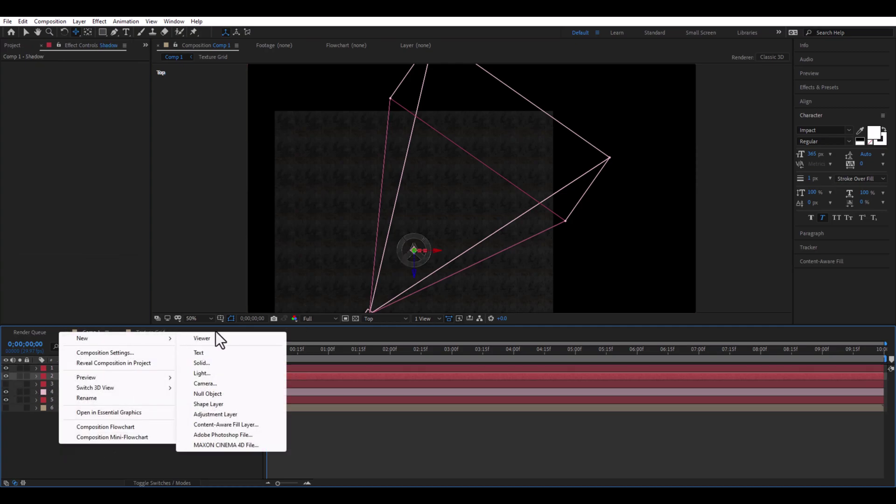
left_click(212, 376)
left_click(135, 156)
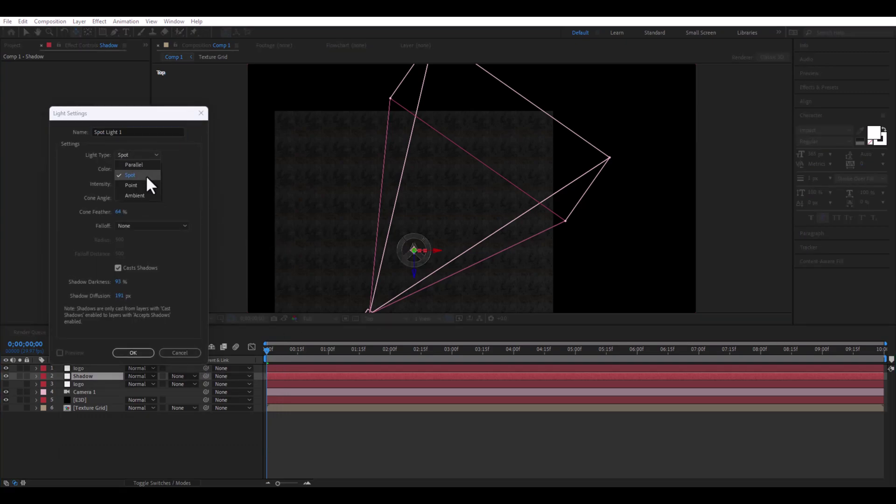
left_click(146, 176)
left_click(133, 156)
left_click(138, 177)
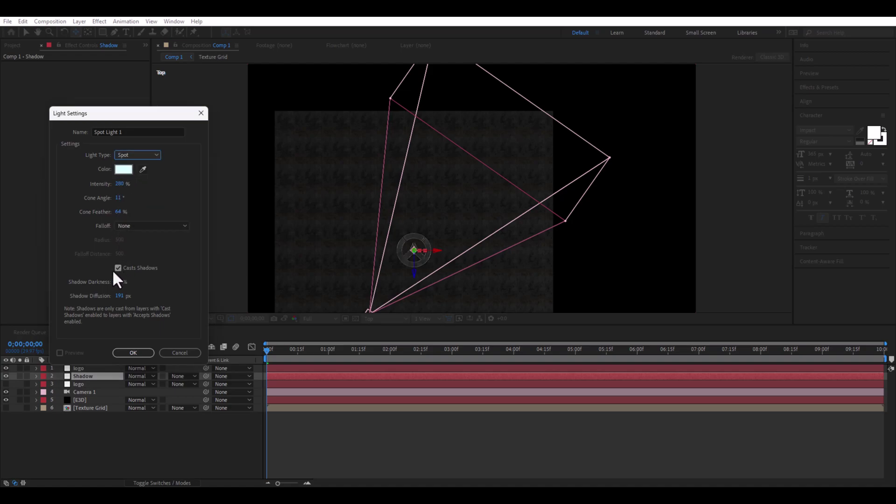
left_click(122, 352)
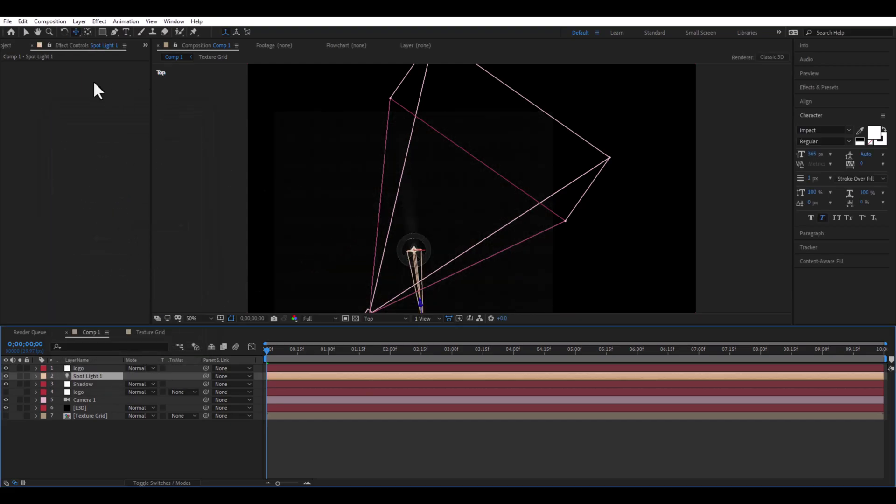
- In Top view, move Spot Light 1 to the upper right and aim its target at the logo
left_click(26, 32)
left_click_drag(414, 183, 403, 139)
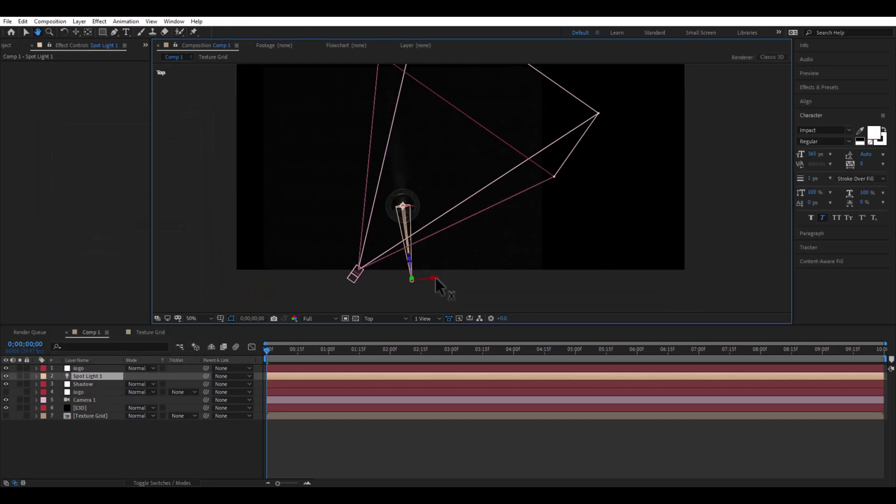
mouse_move(435, 278)
left_mouse_down()
mouse_move(623, 226)
mouse_move(609, 287)
mouse_move(587, 136)
left_mouse_up()
left_click(410, 278)
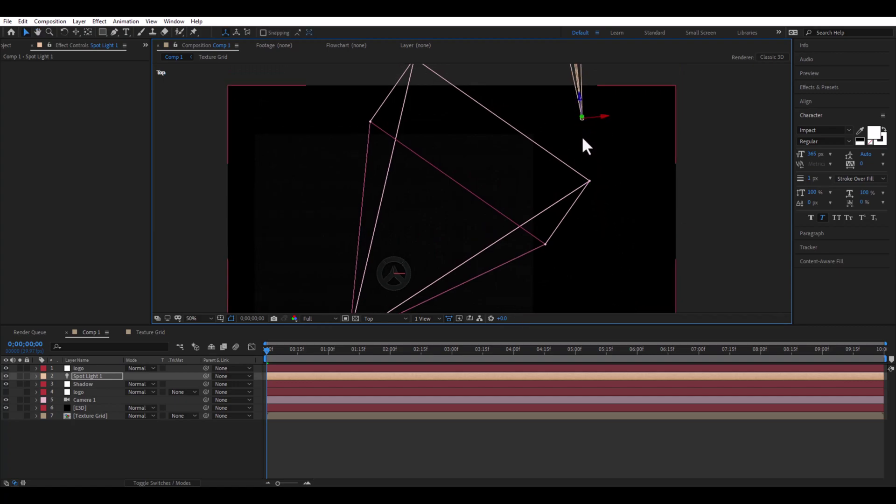
left_click_drag(580, 103, 579, 158)
left_click_drag(573, 92, 442, 203)
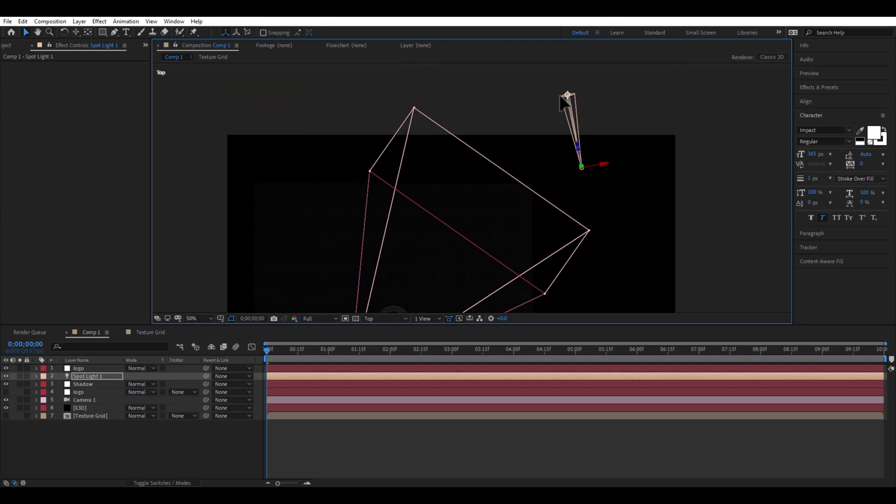
mouse_move(454, 237)
left_mouse_down()
mouse_move(452, 273)
mouse_move(464, 230)
left_mouse_up()
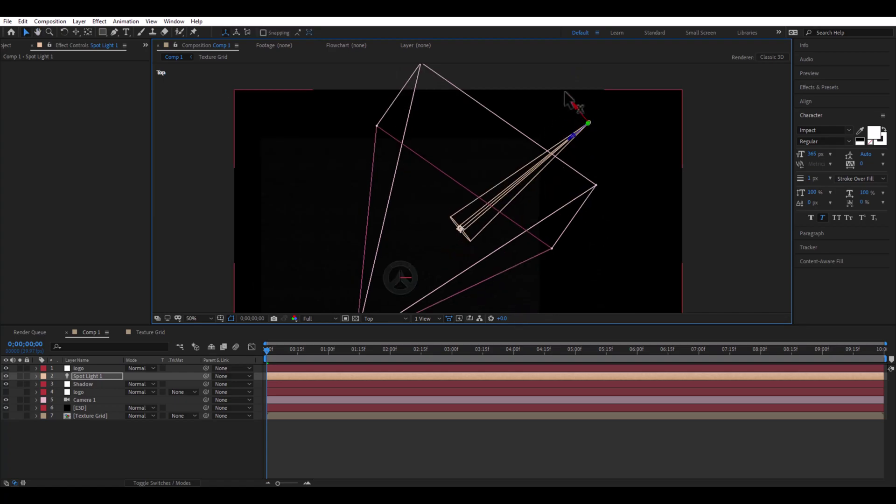
left_click_drag(573, 105, 548, 75)
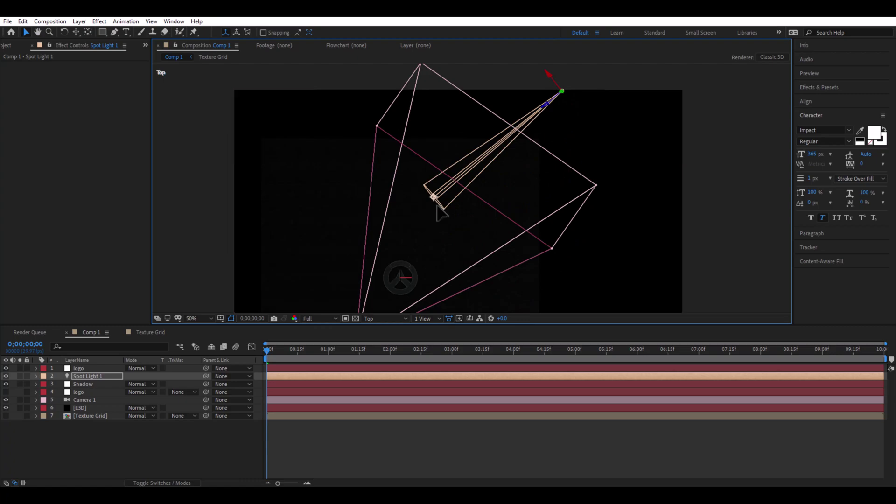
left_click_drag(434, 198, 416, 265)
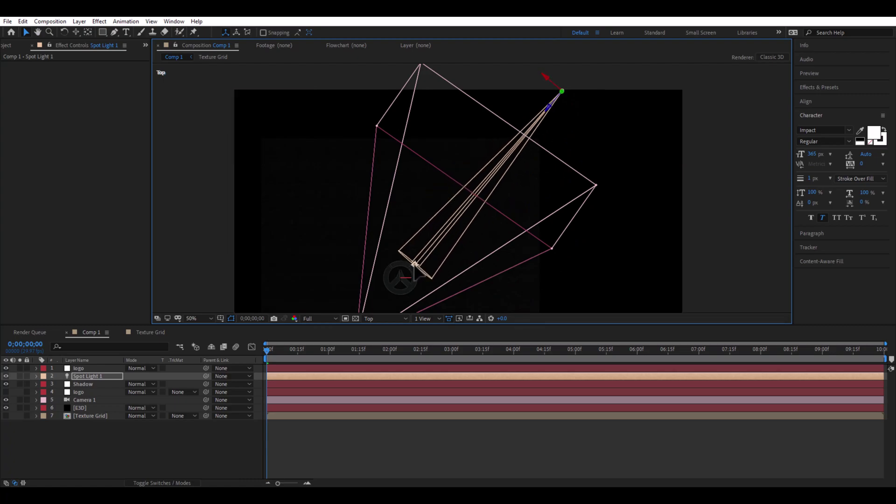
key("Return")
- Raise Spot Light 1's intensity to 479% in Light Settings
left_click(83, 21)
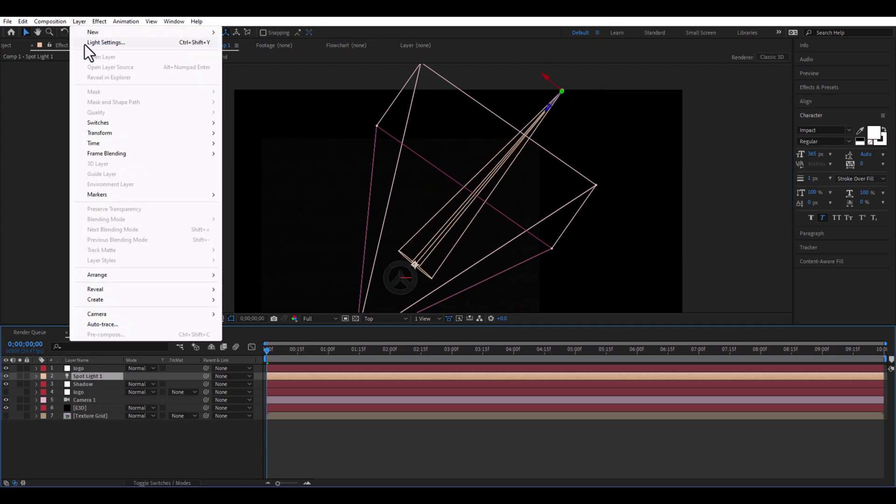
left_click(85, 44)
left_click_drag(121, 185, 208, 186)
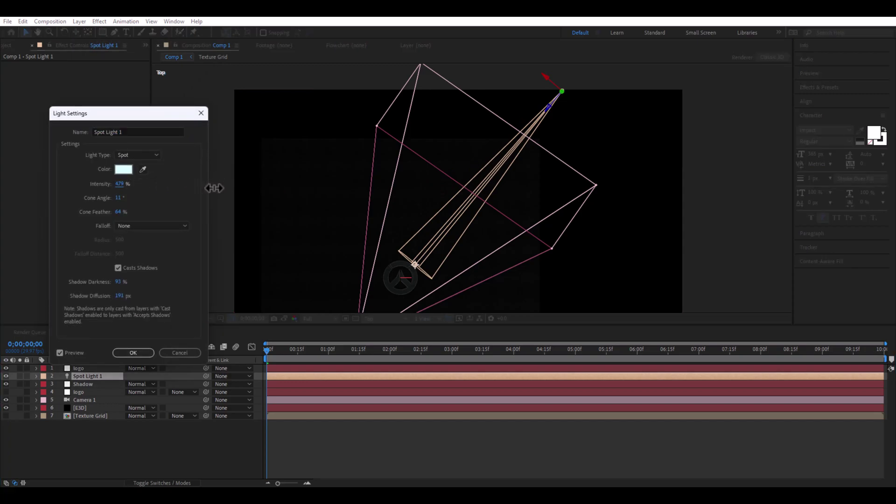
left_click(134, 353)
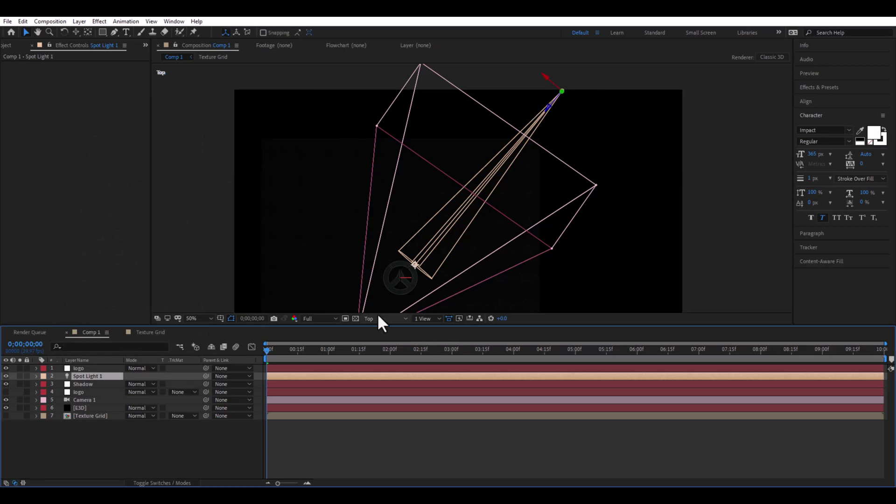
- In the Left view, raise Spot Light 1 on Y and lower its point of interest toward the logo
left_click(380, 319)
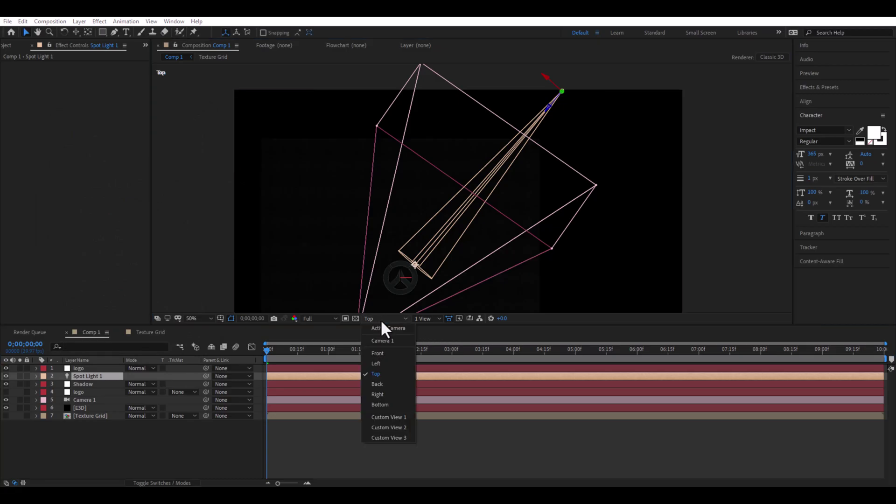
left_click(383, 369)
key("Escape")
scroll(475, 196, "down", 2)
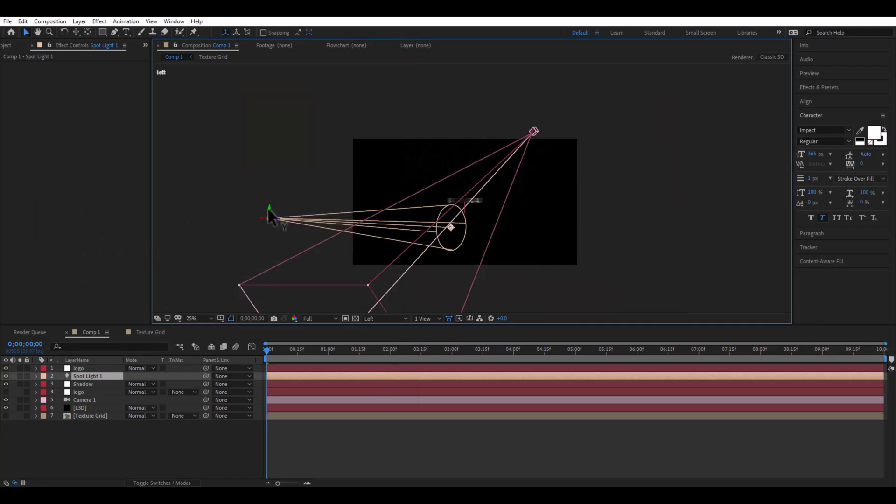
left_click_drag(272, 208, 273, 142)
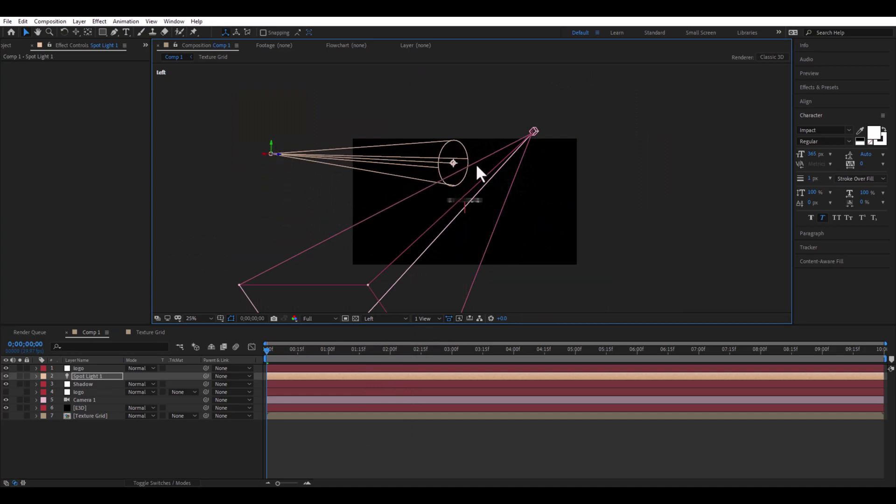
left_click_drag(456, 165, 464, 195)
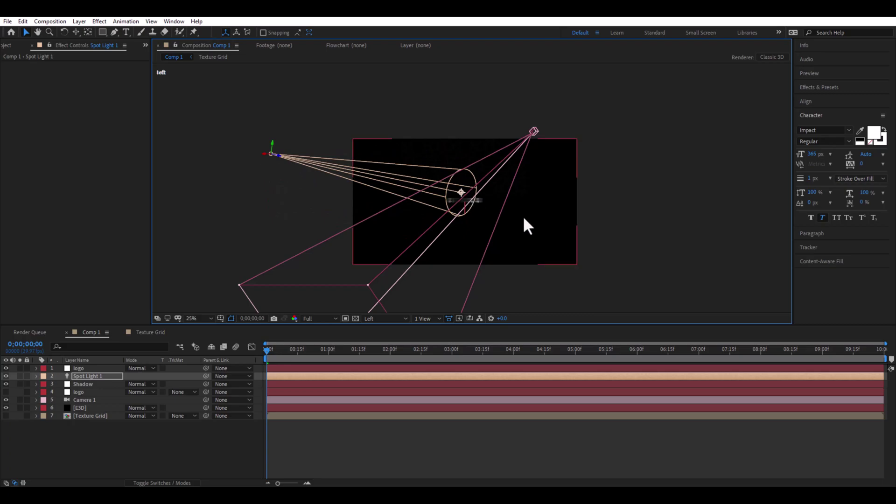
right_click(86, 452)
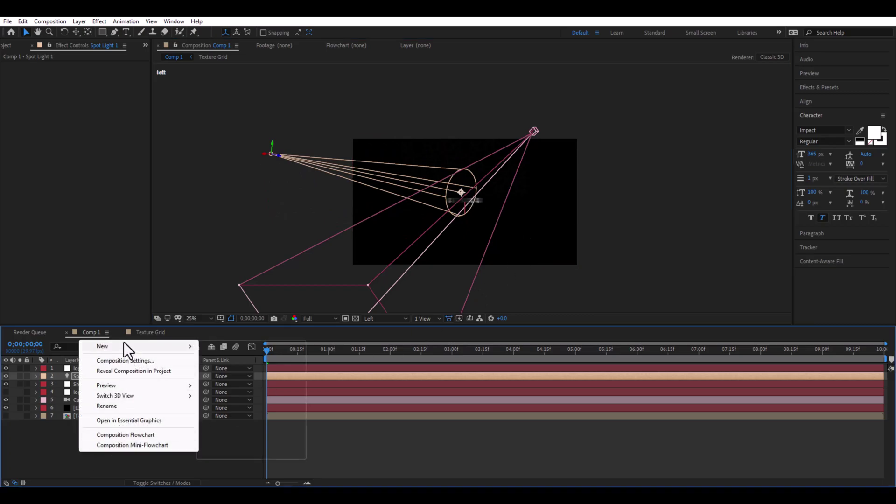
- Add a new Camera 2, hide Camera 1, and view the scene through the active camera
mouse_move(125, 346)
left_click(226, 394)
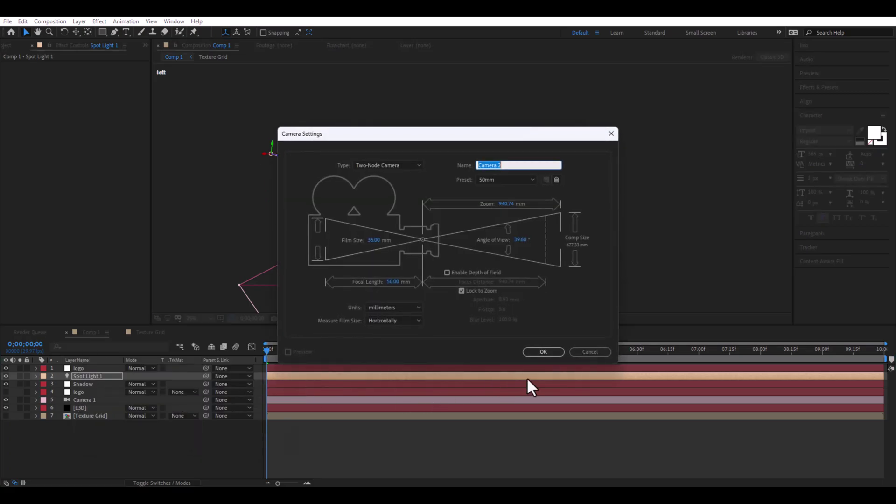
left_click(543, 353)
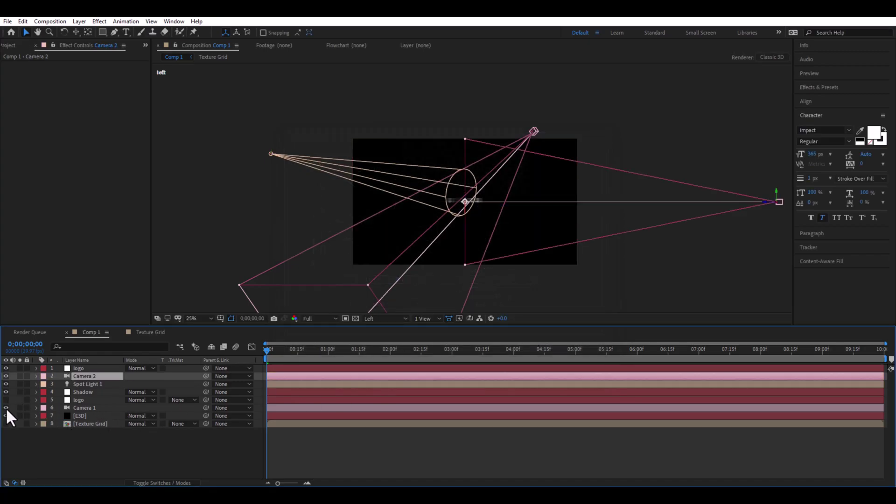
left_click(6, 408)
left_click(382, 317)
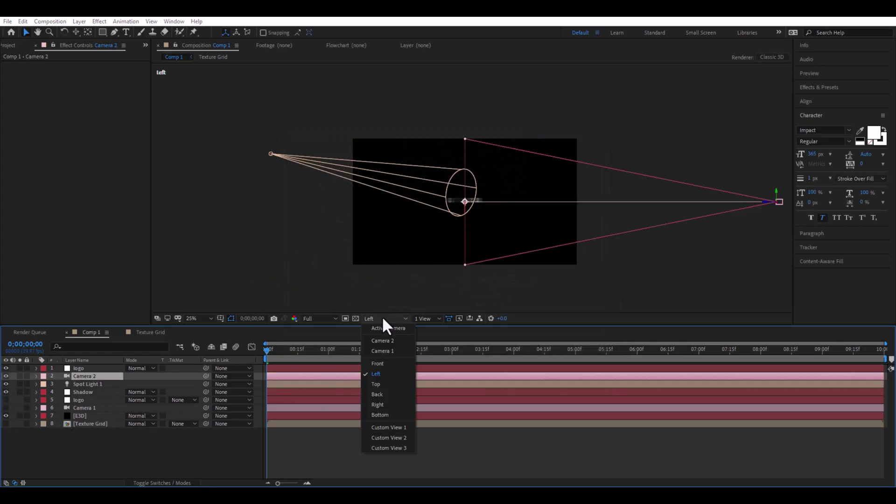
left_click(379, 328)
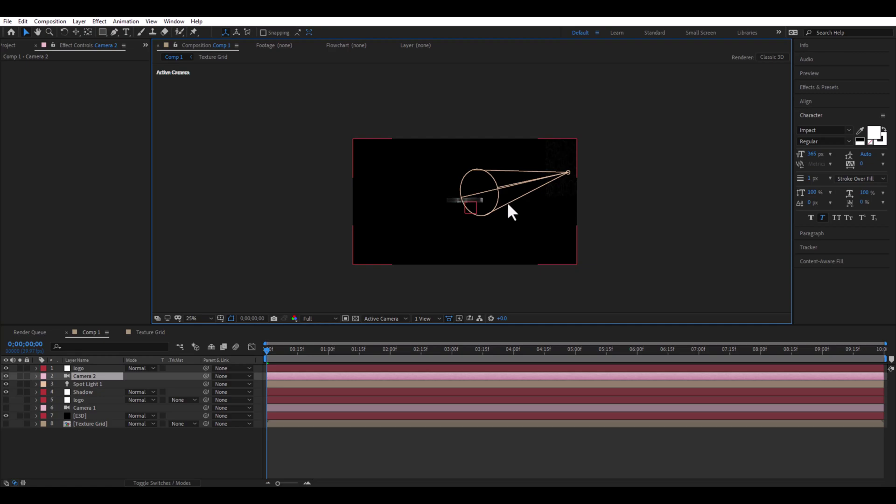
- Orbit Camera 2 to look across the floor, then select Spot Light 1
key("c")
key("v")
key("c")
key("v")
key("c")
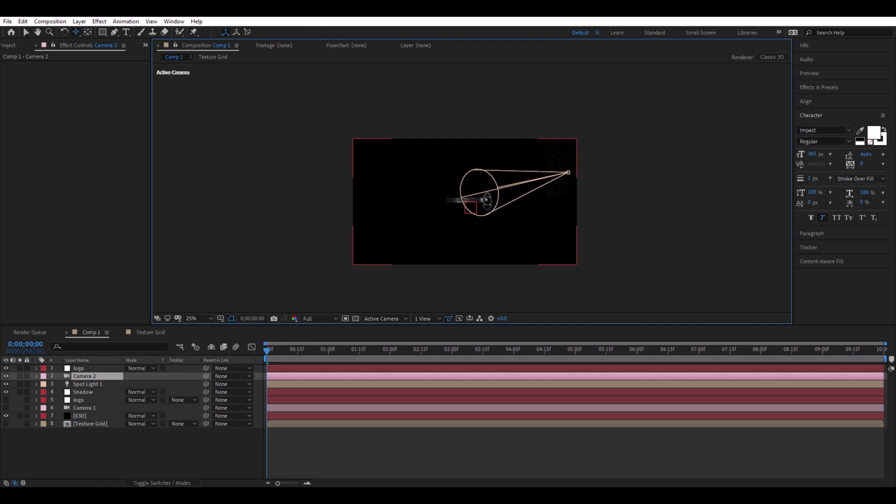
mouse_move(490, 202)
left_mouse_down()
mouse_move(579, 202)
mouse_move(519, 204)
left_mouse_up()
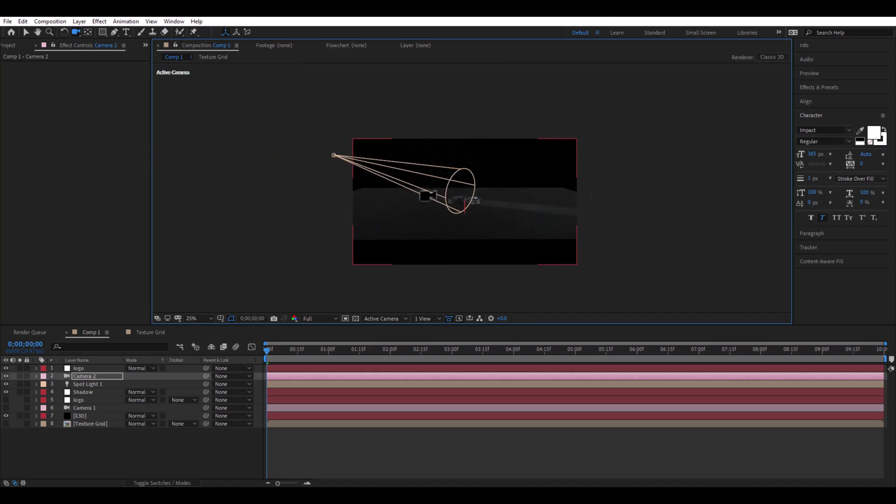
left_click(74, 384)
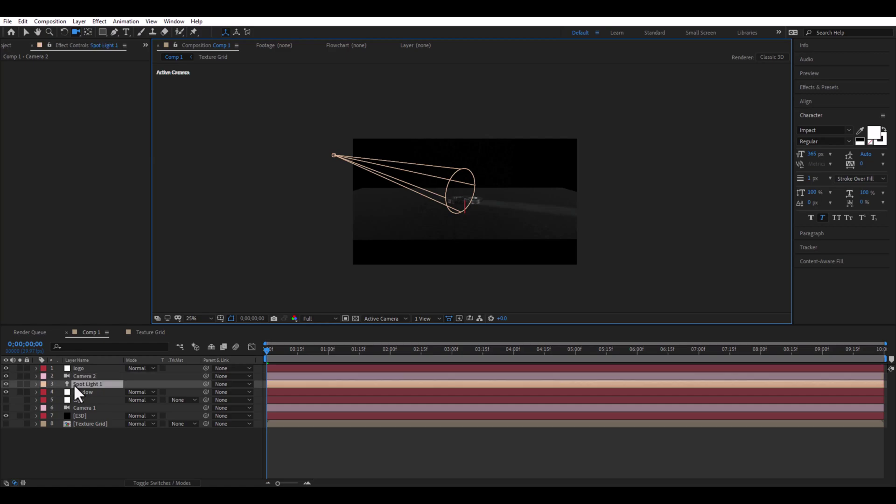
- Move Spot Light 1 toward the scene and aim its point of interest down at the logo
left_click(25, 32)
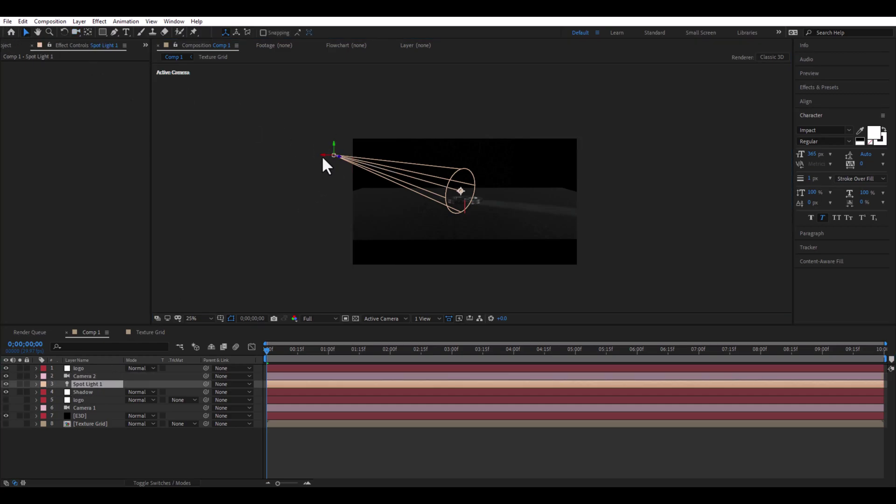
left_click(326, 157)
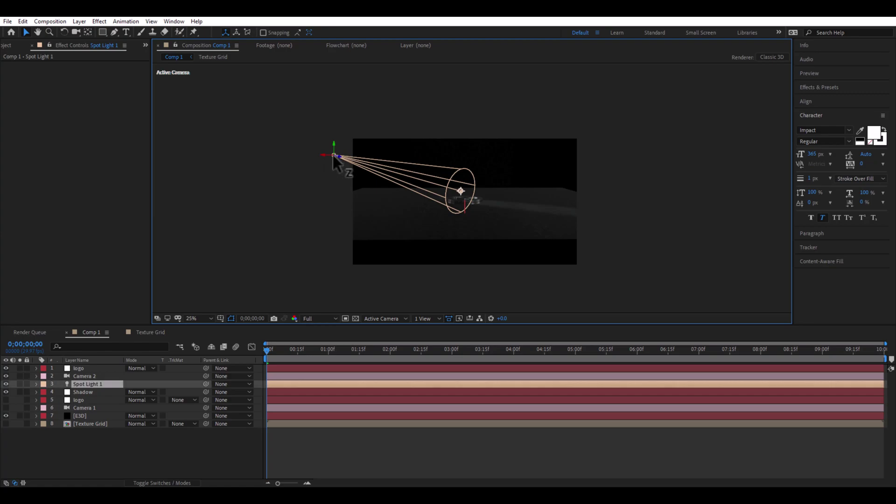
left_click_drag(322, 156, 552, 162)
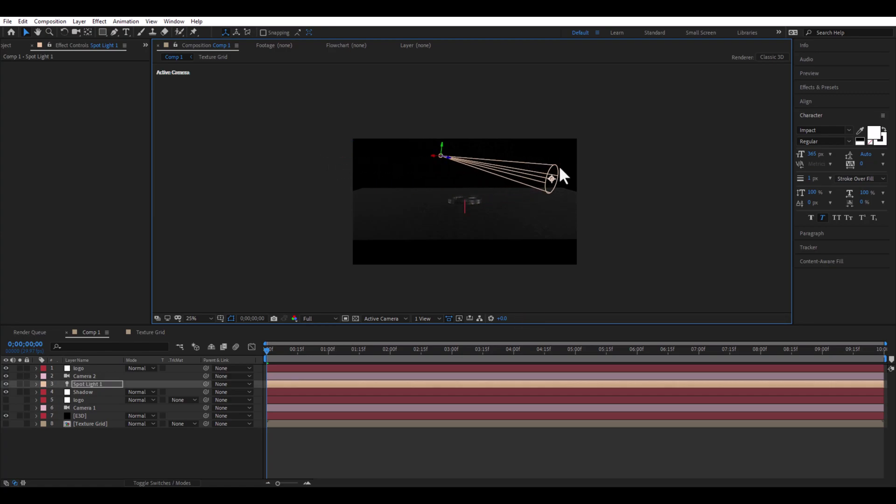
mouse_move(546, 181)
left_mouse_down()
mouse_move(462, 188)
mouse_move(442, 166)
left_mouse_up()
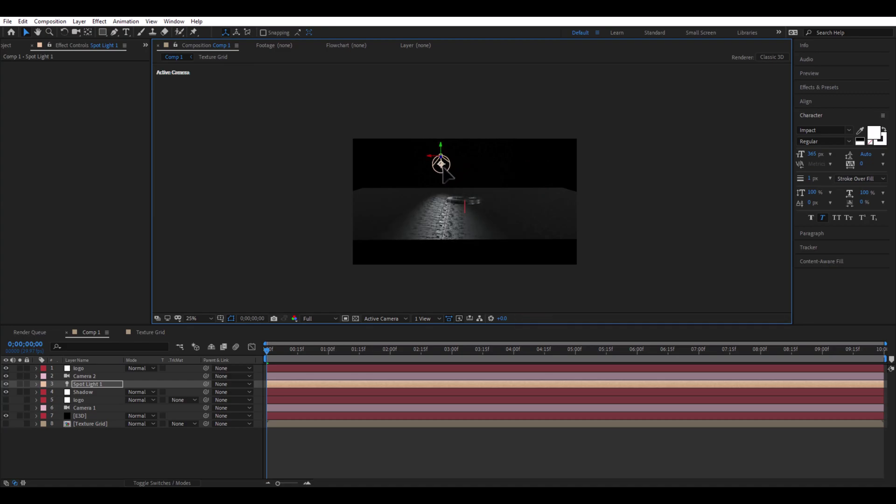
left_click_drag(443, 164, 445, 172)
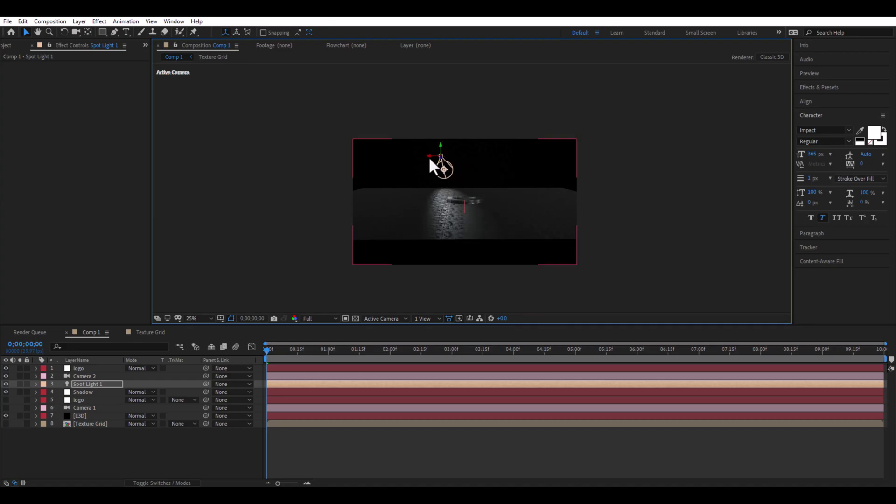
left_click(428, 156)
left_click(442, 156)
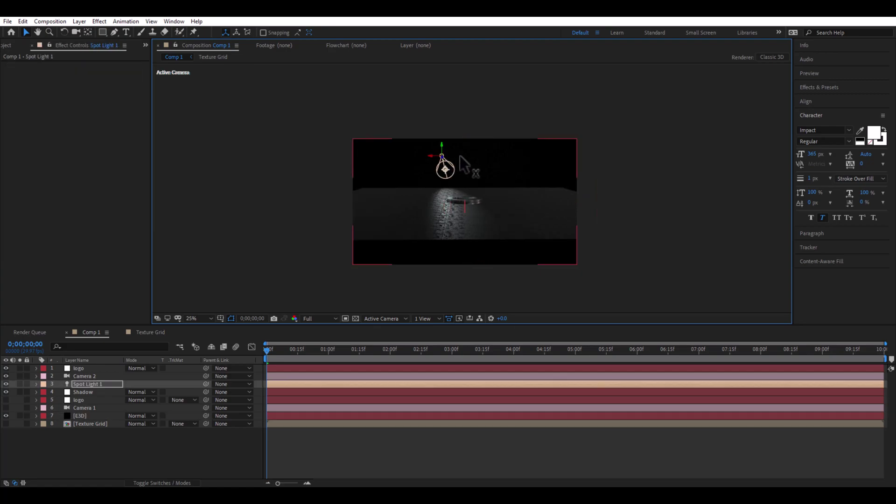
mouse_move(428, 155)
left_mouse_down()
mouse_move(445, 157)
mouse_move(459, 174)
left_mouse_up()
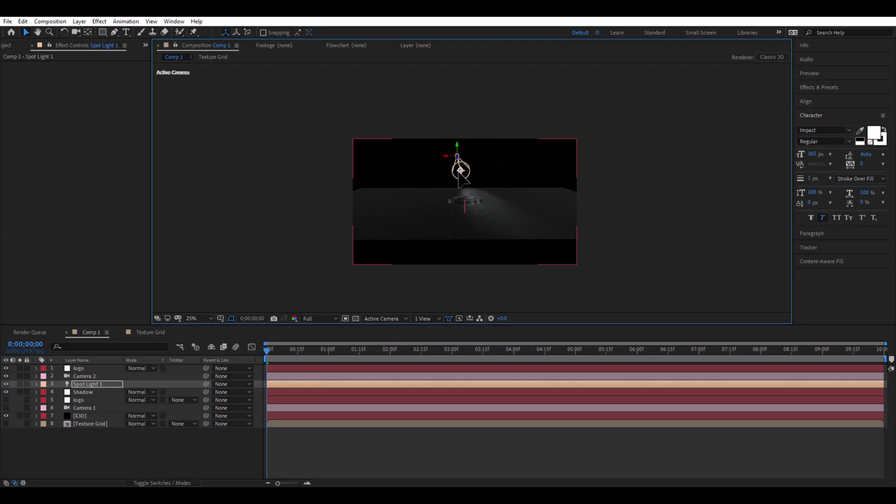
- Fine-tune the spotlight's depth and X position in Top view, then return to Active Camera
left_click(413, 317)
left_click(385, 384)
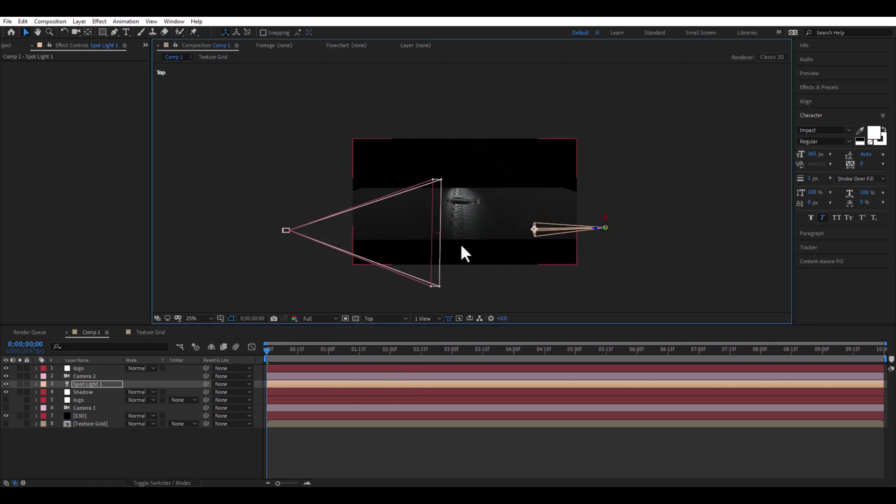
mouse_move(597, 228)
left_mouse_down()
mouse_move(628, 235)
mouse_move(669, 227)
left_mouse_up()
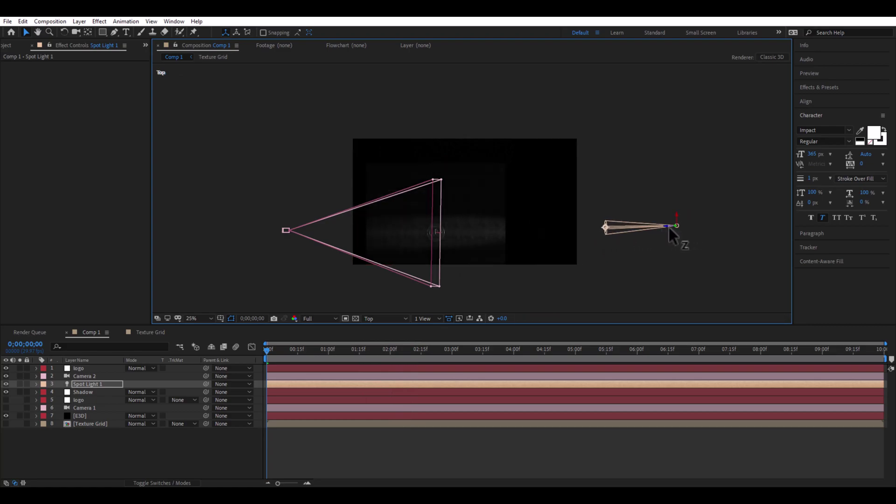
left_click_drag(677, 214, 679, 214)
left_click(390, 318)
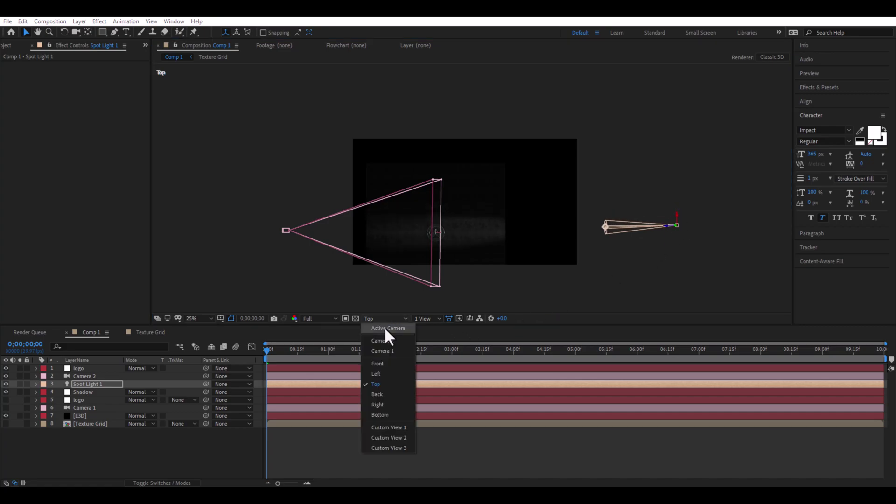
left_click(385, 327)
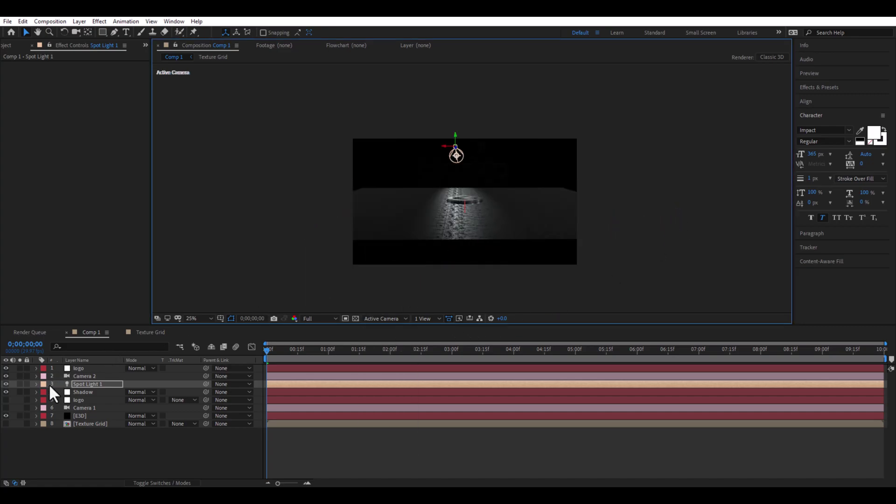
- Hide Spot Light 1 and Camera 2, keep Shadow visible, and show Camera 1 and [E3D]
left_click(6, 385)
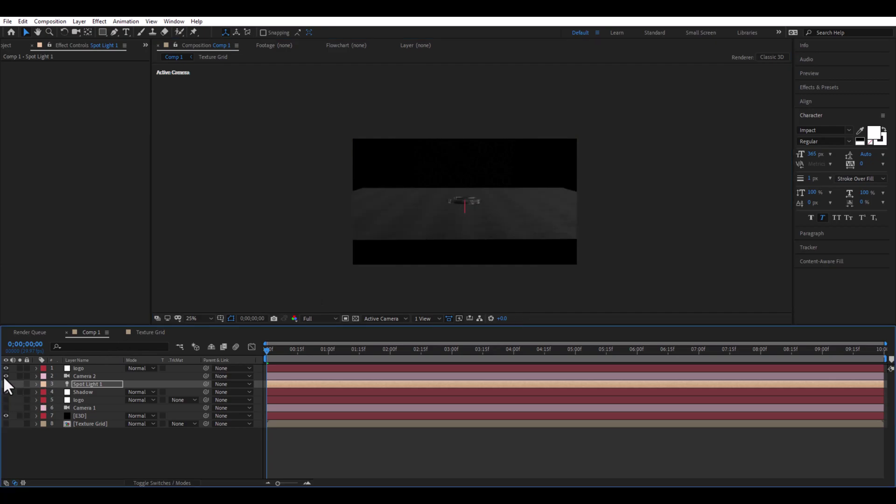
left_click_drag(7, 377, 6, 391)
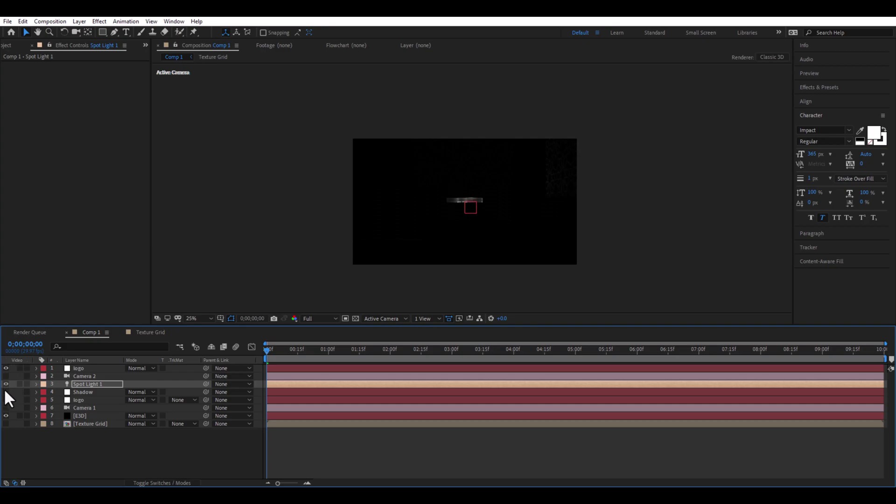
left_click(5, 392)
left_click_drag(5, 409, 5, 416)
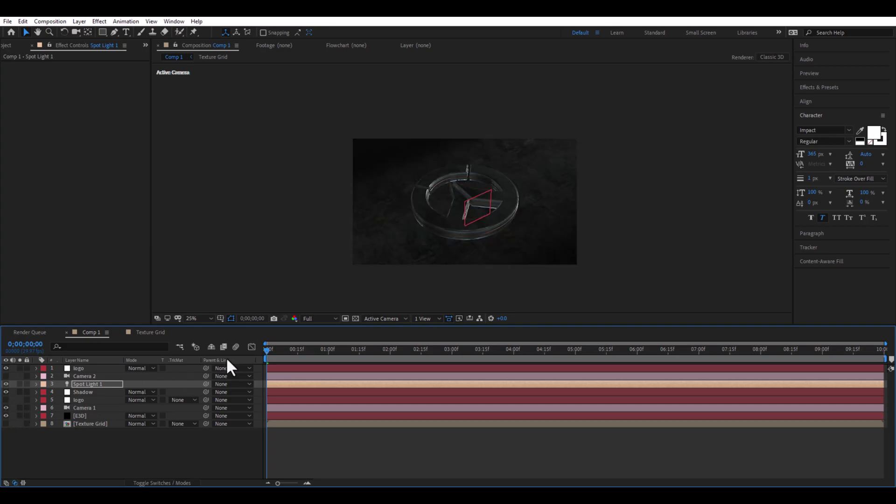
scroll(483, 230, "up", 2)
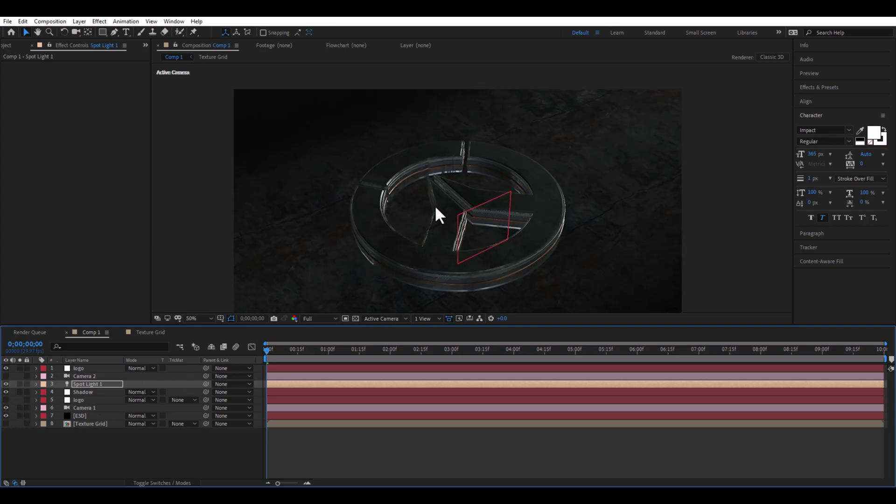
- Enable shadows under Render Settings > Shadows in the E3D layer's Element effect
left_click(74, 416)
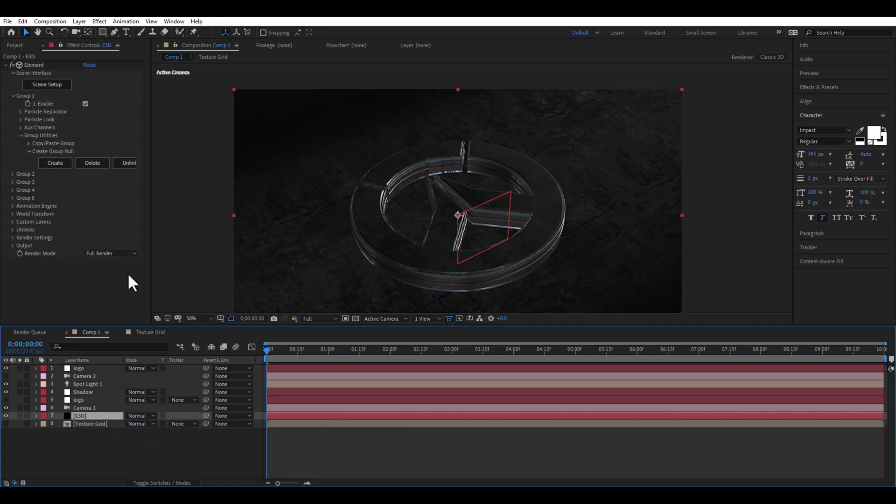
left_click(11, 237)
scroll(10, 239, "down", 1)
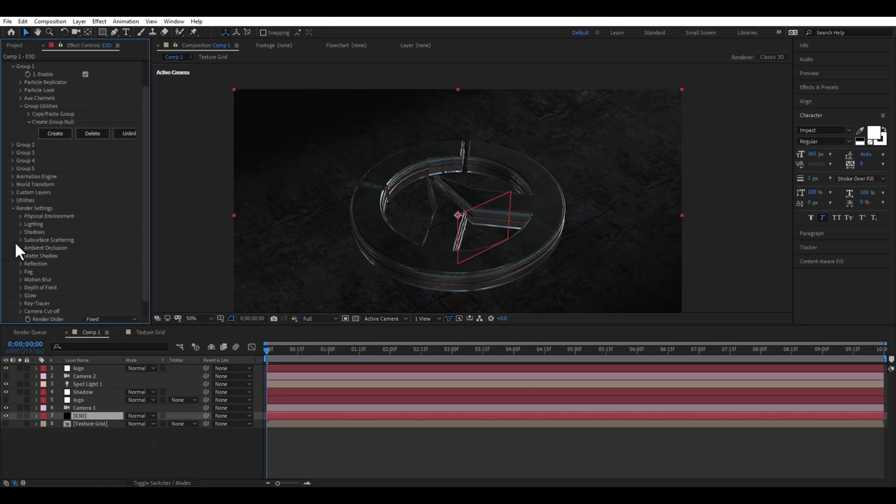
left_click(20, 234)
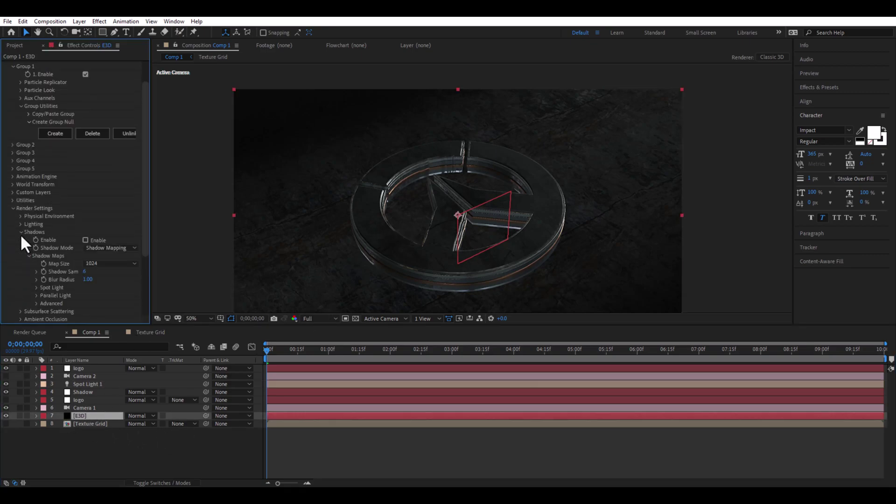
left_click(85, 240)
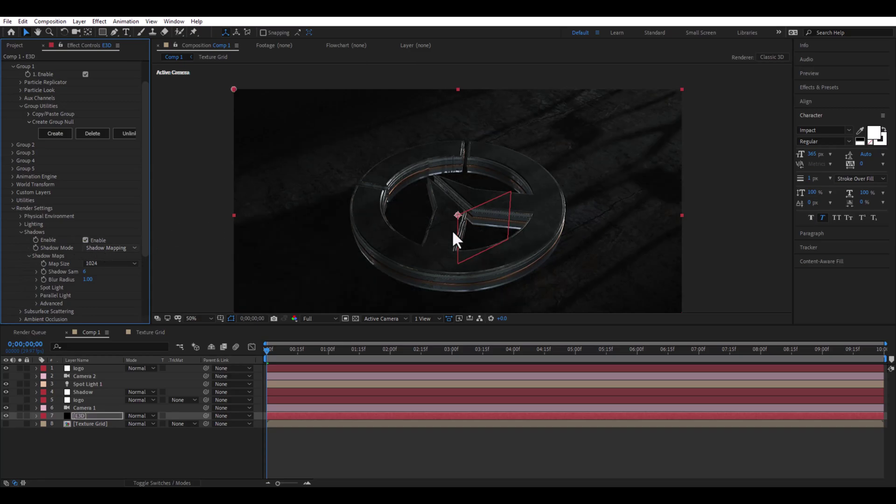
left_click(21, 232)
left_click(13, 209)
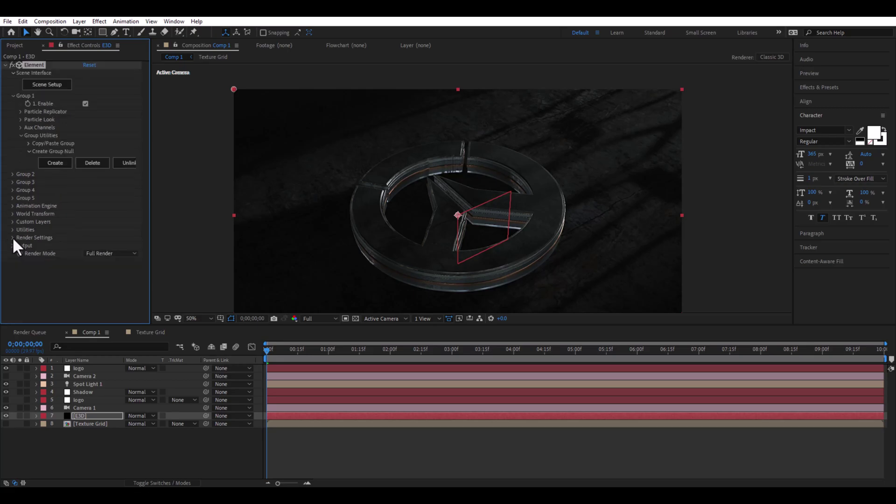
- Set the Element shadow map size to 4096
left_click(12, 238)
scroll(14, 245, "down", 1)
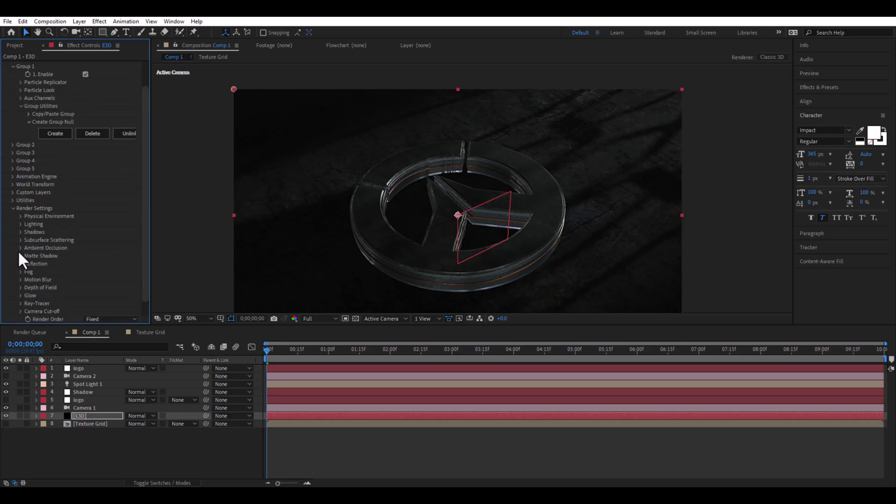
left_click(21, 232)
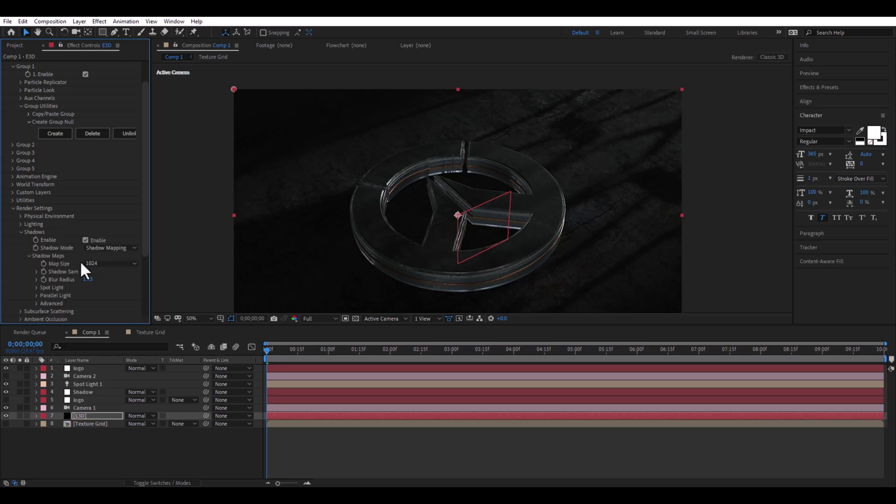
left_click(110, 264)
left_click(114, 315)
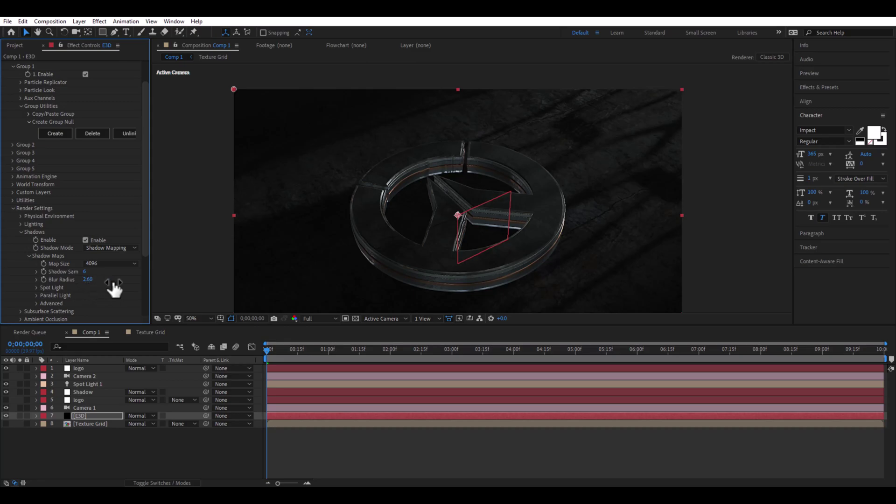
- Raise the Element shadow map blur radius to 11.40, then open Spot Light 1's Light Settings
left_click_drag(122, 290, 144, 290)
left_click(20, 232)
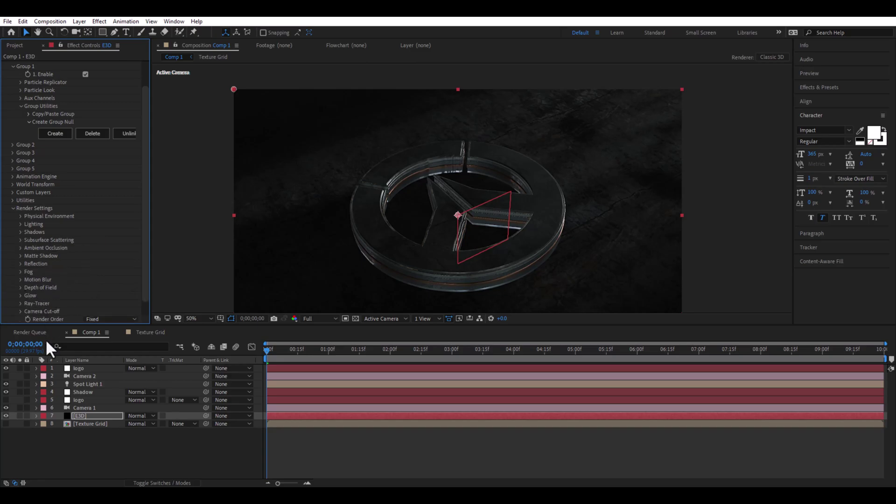
left_click(84, 384)
left_click(78, 22)
left_click(106, 43)
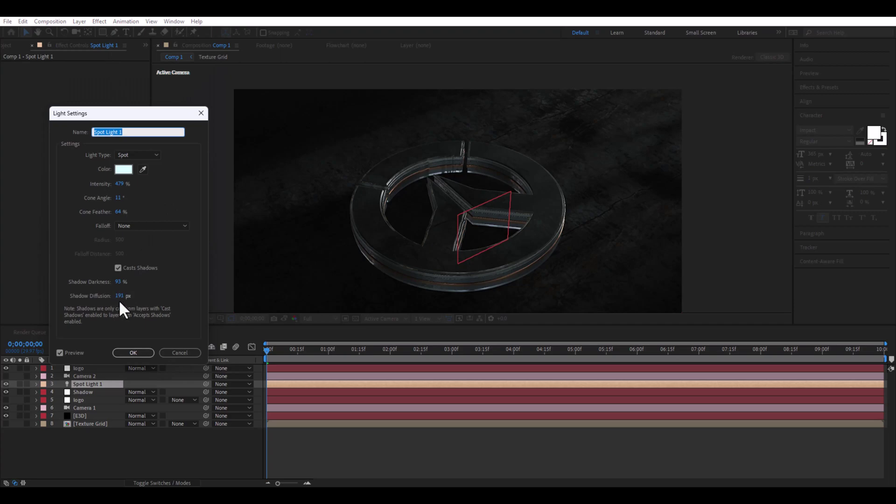
left_click(119, 211)
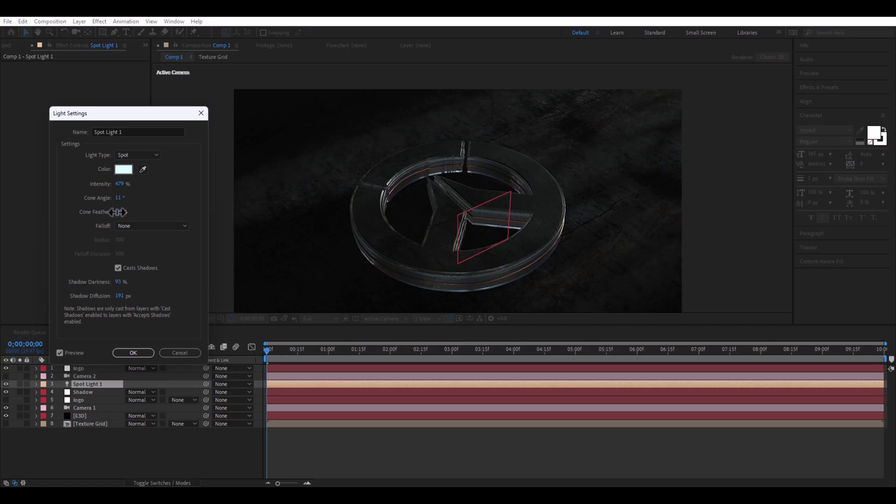
- Enable ambient occlusion on the E3D layer and set its mode to Ray-Traced
left_click(133, 353)
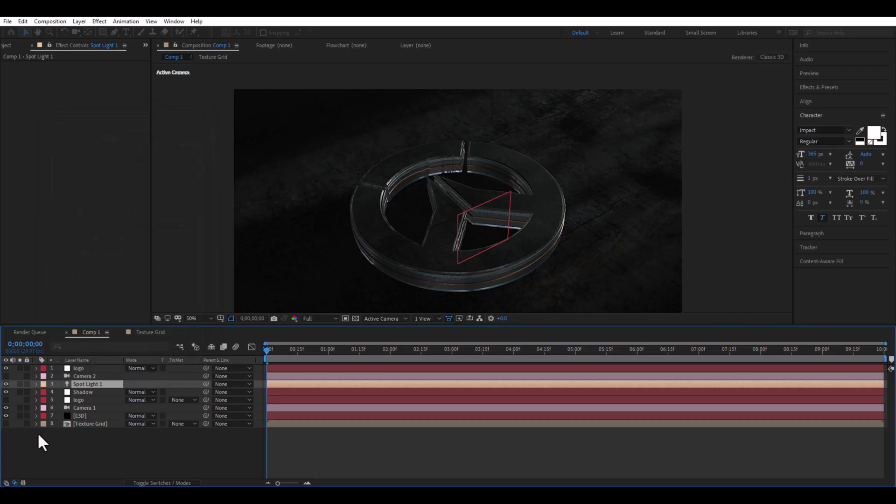
left_click(83, 416)
scroll(50, 269, "down", 3)
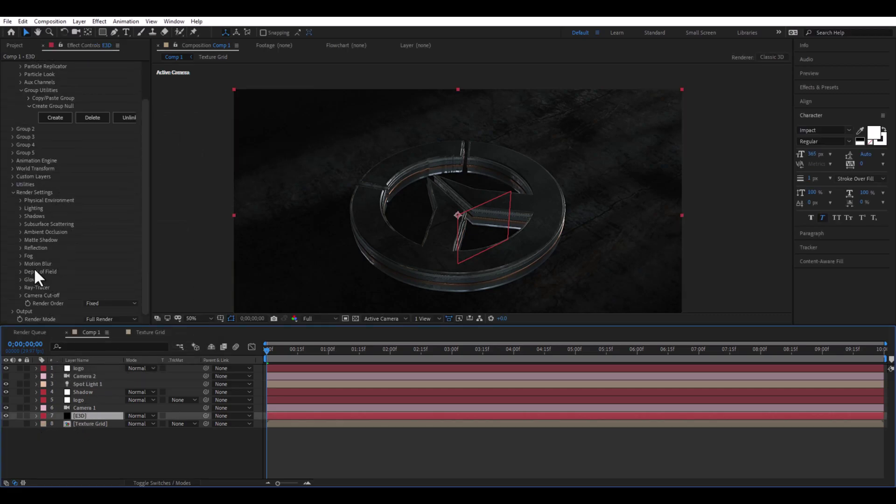
left_click(20, 233)
scroll(19, 236, "down", 2)
left_click(111, 209)
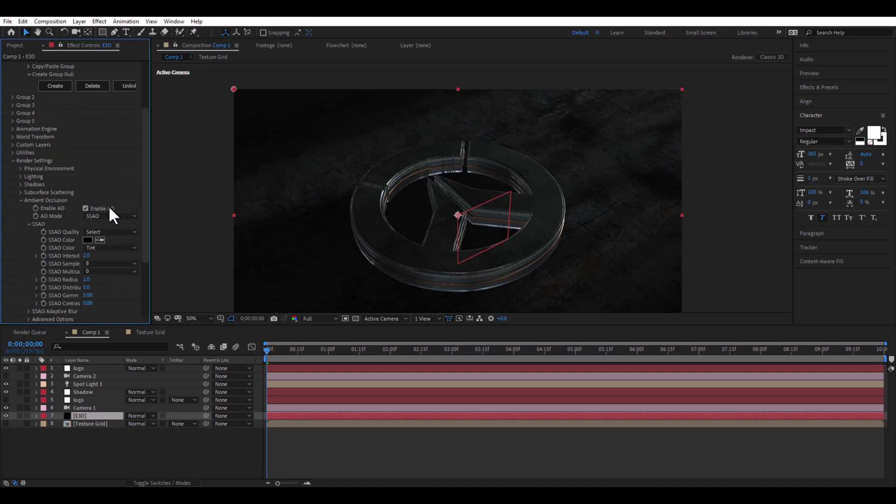
left_click(113, 216)
left_click(105, 237)
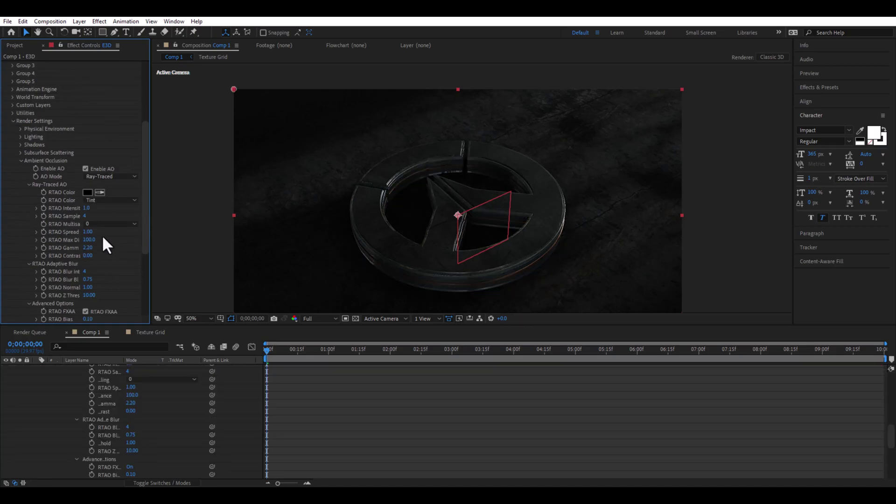
- Save the project, collapse the E3D properties, and select Spot Light 1
left_click(8, 21)
left_click(19, 105)
left_click(20, 161)
scroll(95, 413, "up", 5)
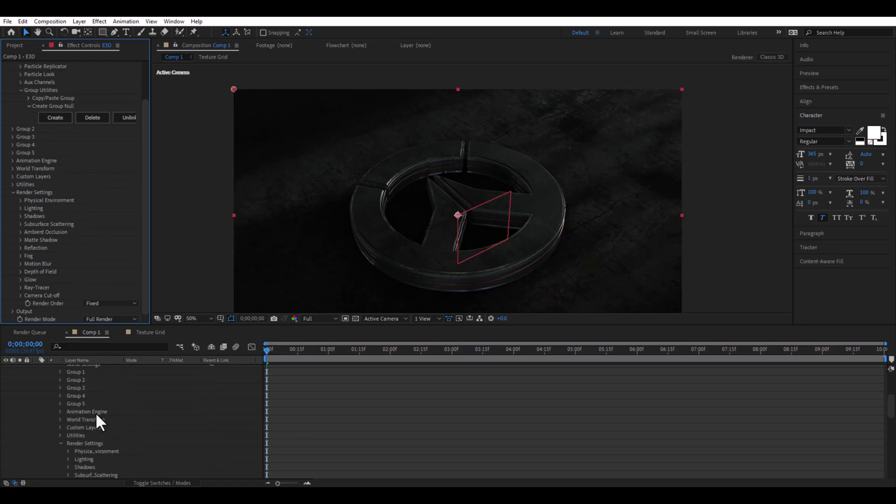
scroll(95, 413, "up", 5)
left_click(36, 416)
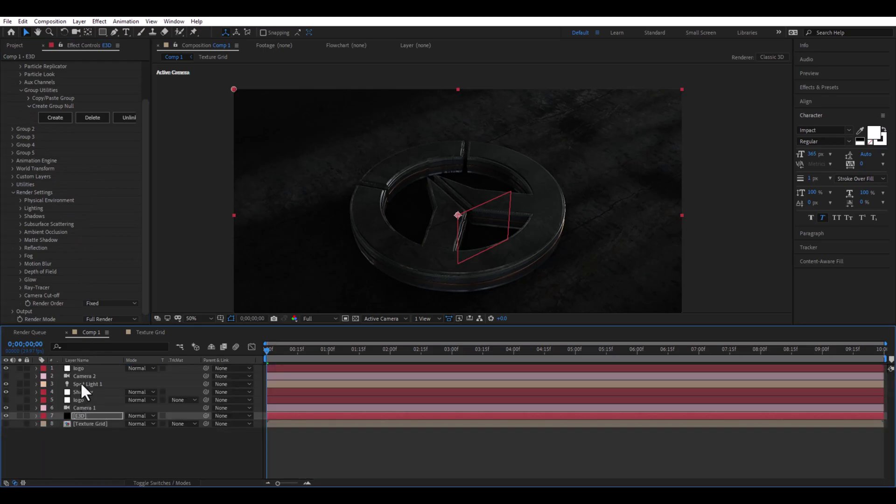
left_click(91, 385)
- Duplicate Spot Light 1 into Spot Light 2 and show both lights in the Top view
left_click(19, 23)
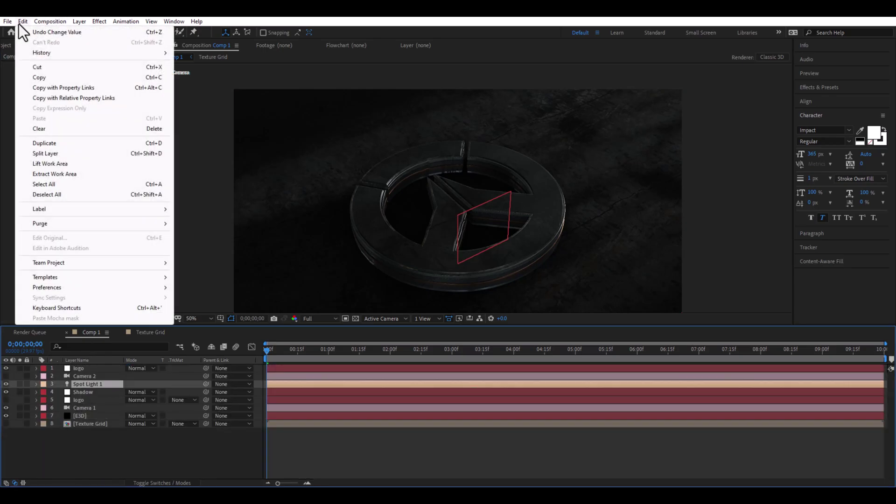
left_click(39, 144)
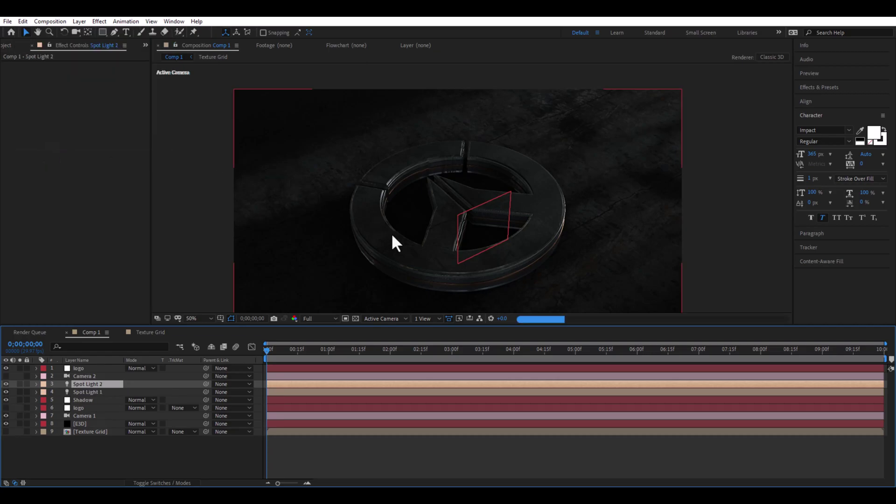
left_click(374, 318)
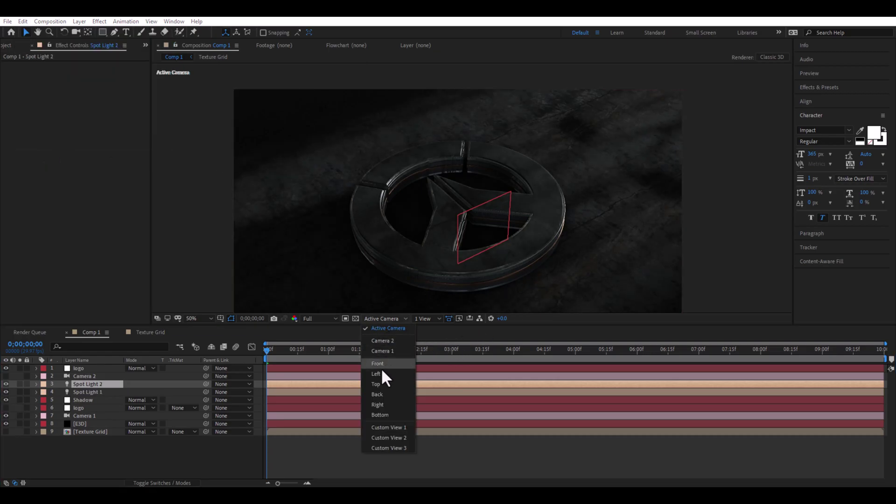
left_click(374, 384)
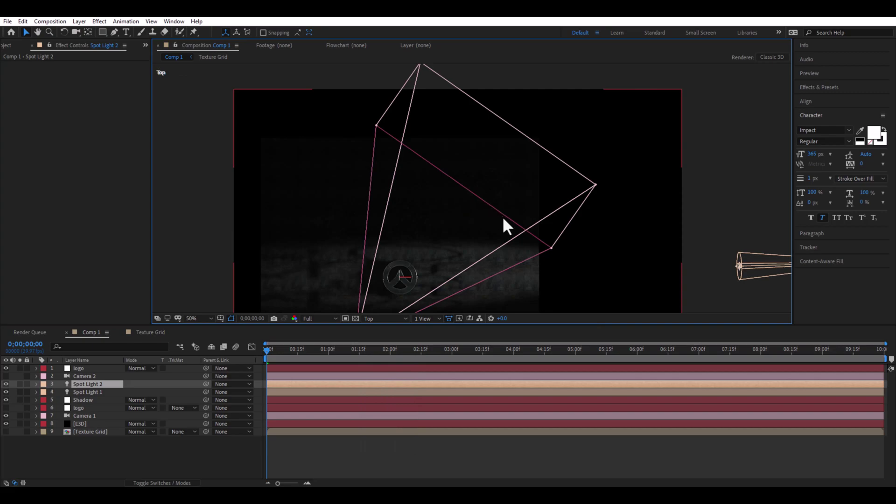
key("h")
left_click_drag(561, 226, 490, 204)
key("v")
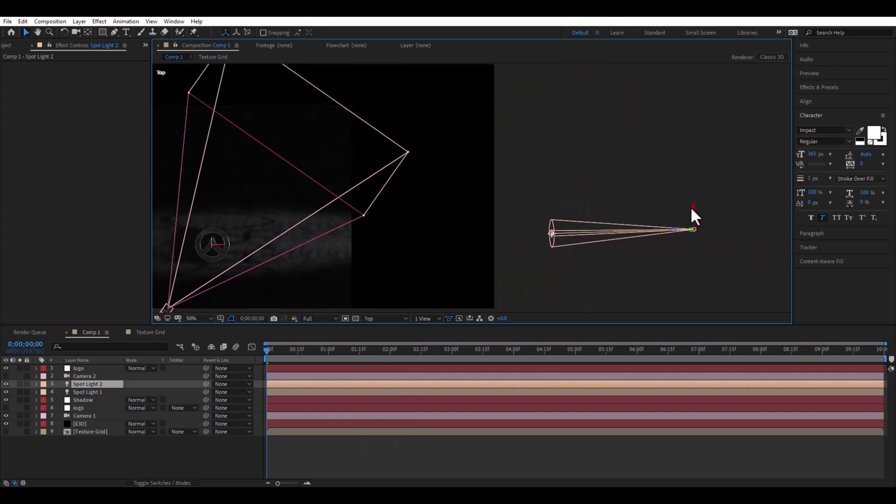
- Move Spot Light 2 away from Spot Light 1 and aim its target at the logo
left_click_drag(693, 153, 693, 131)
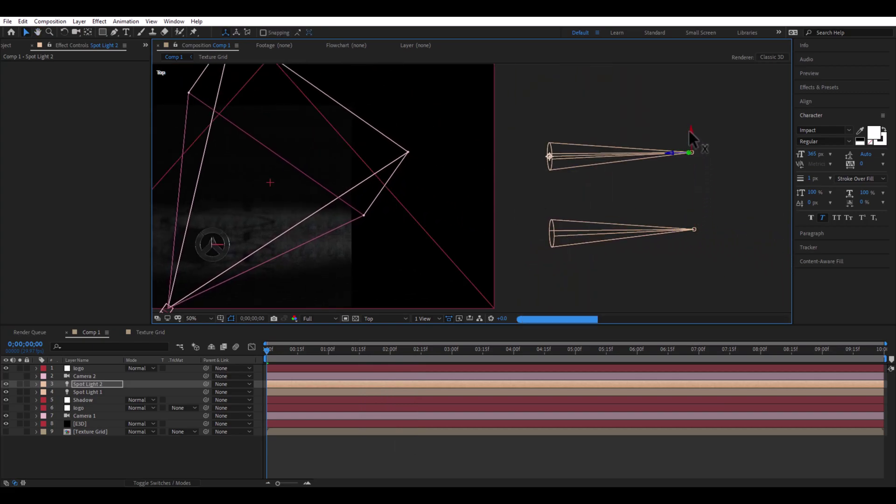
left_click_drag(548, 156, 433, 221)
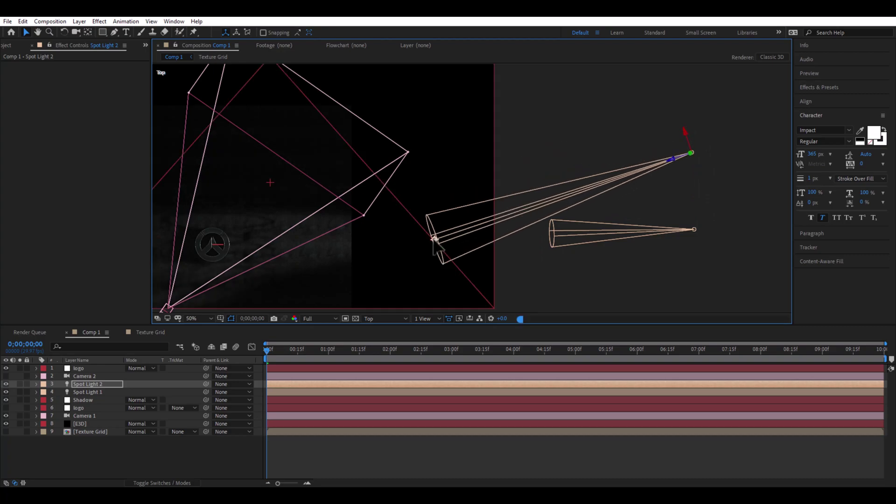
mouse_move(432, 221)
left_mouse_down()
mouse_move(435, 235)
mouse_move(426, 218)
left_mouse_up()
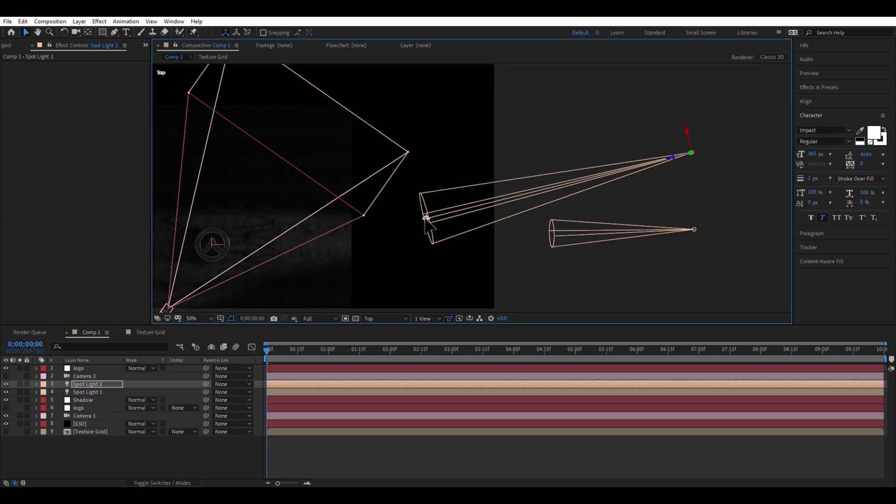
left_click_drag(670, 157, 608, 166)
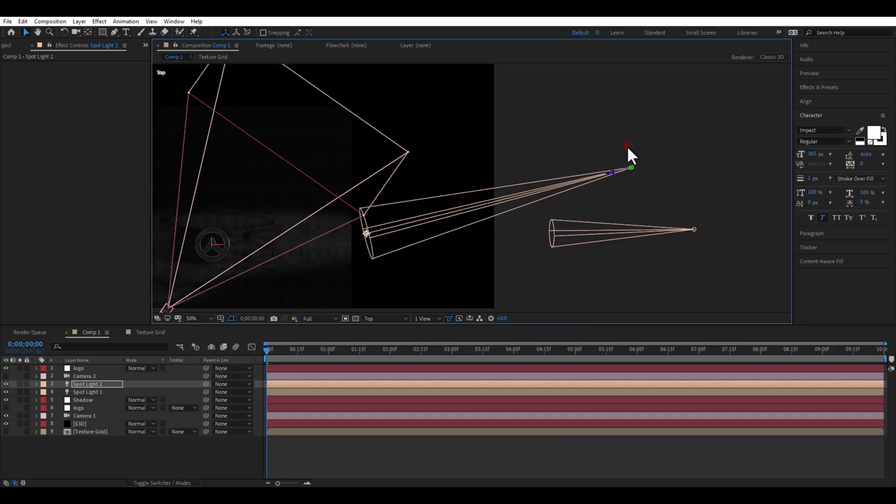
left_click_drag(627, 149, 595, 125)
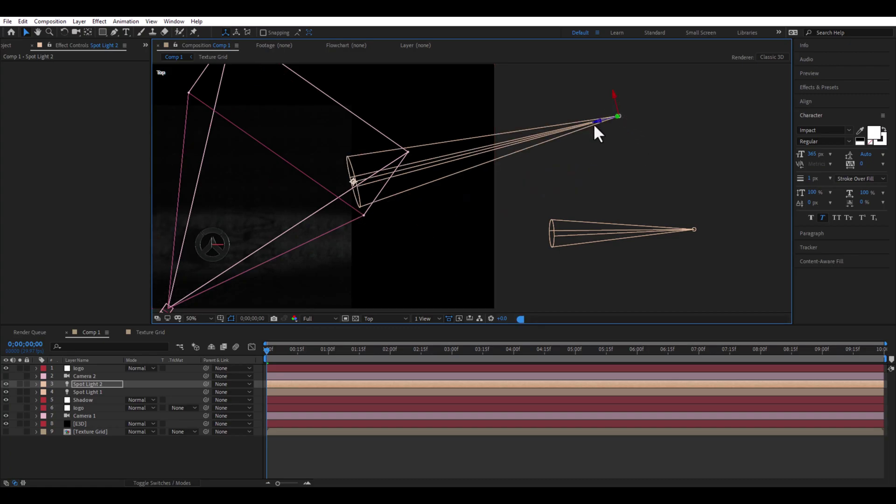
left_click_drag(354, 183, 355, 207)
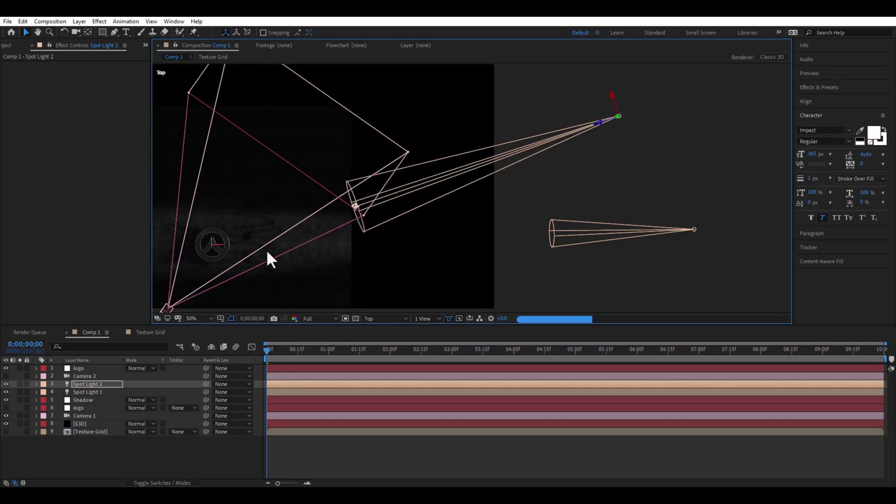
left_click(84, 369)
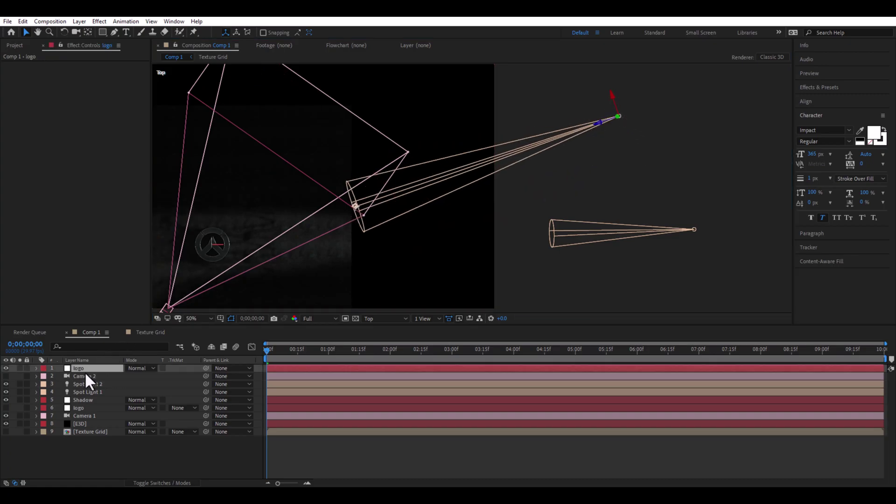
- Return the viewer to Active Camera and nudge the Shadow layer slightly down
left_click(84, 400)
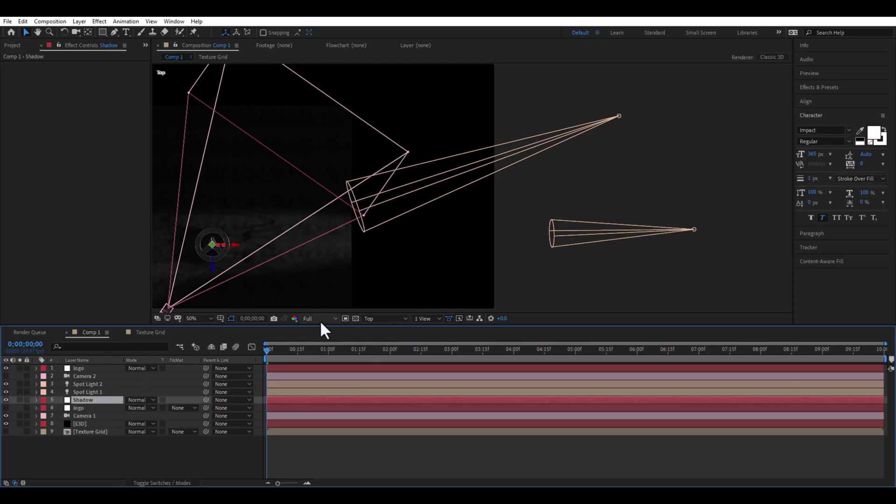
left_click(380, 320)
left_click(386, 332)
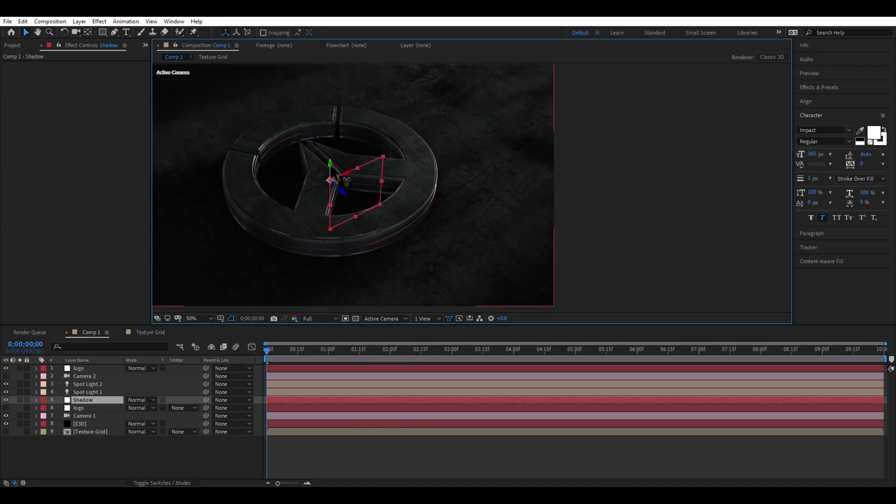
left_click_drag(332, 183, 331, 196)
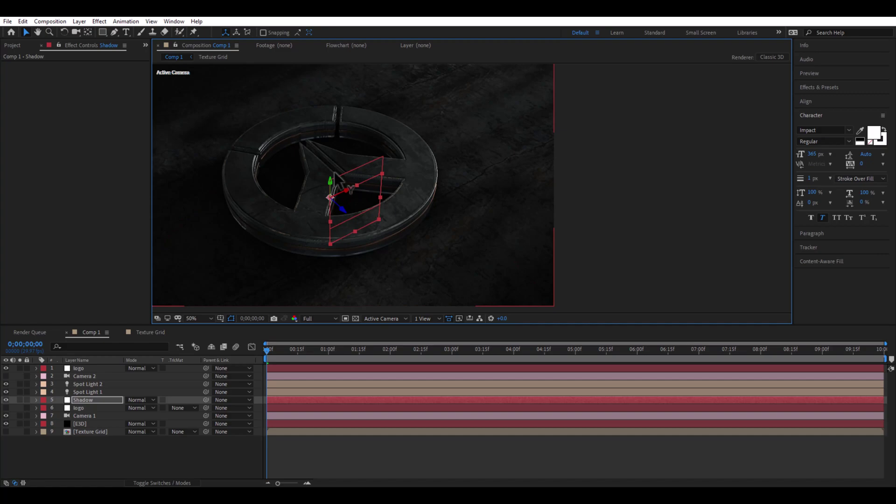
- Set preview resolution to Quarter, play a preview, then return to frame 0
left_click(310, 318)
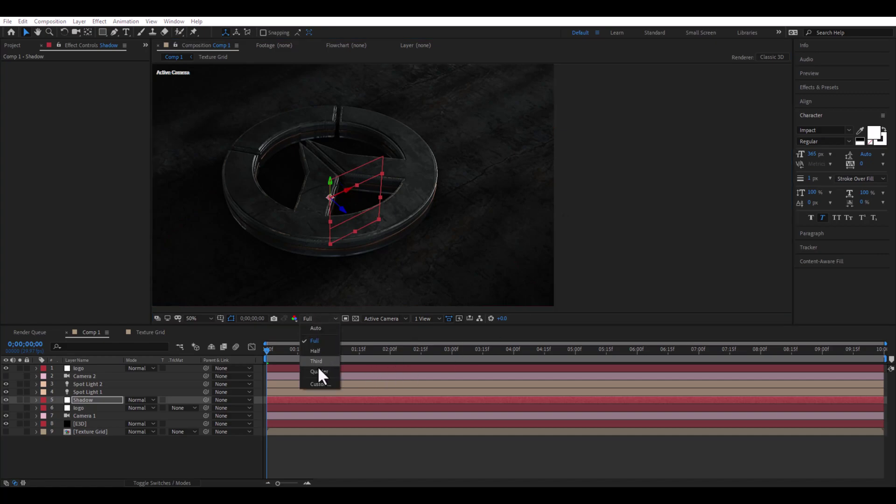
left_click(319, 372)
left_click_drag(435, 200, 526, 189)
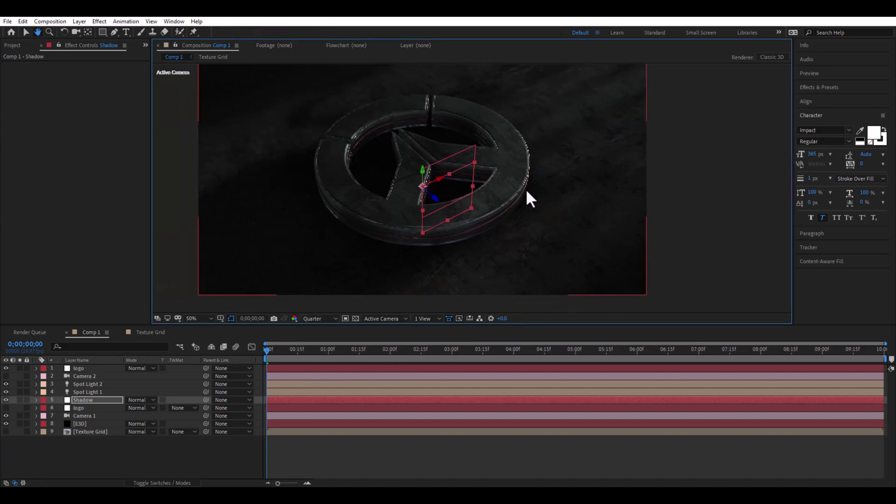
key("v")
left_click(817, 74)
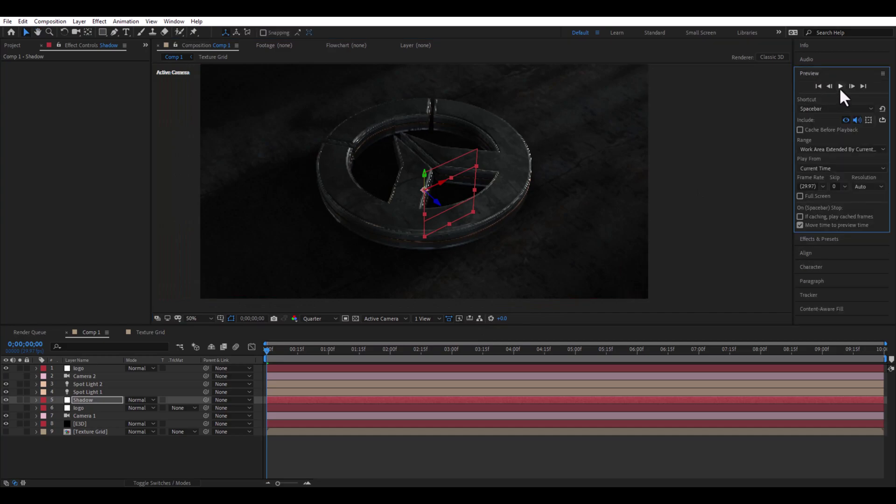
left_click(841, 86)
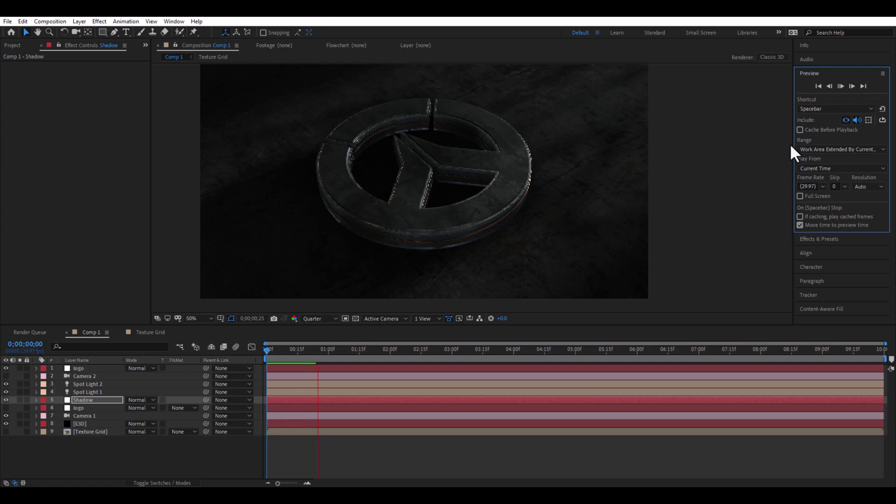
left_click(289, 349)
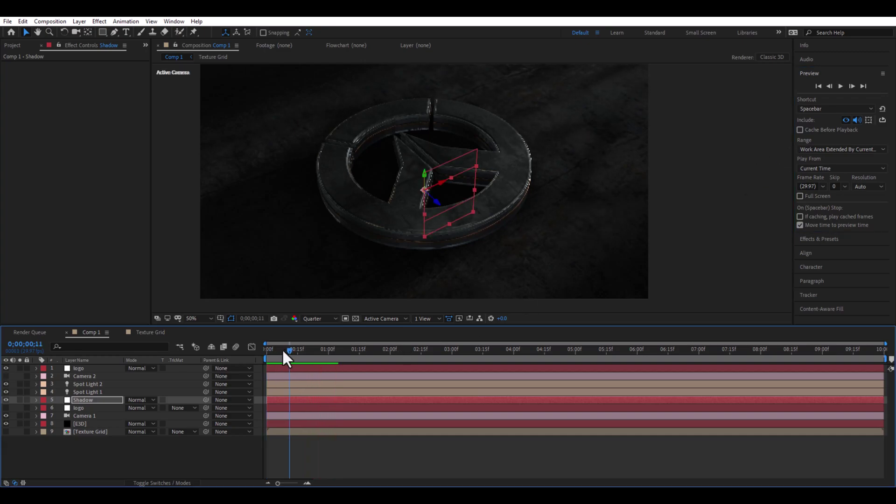
left_click_drag(283, 351, 206, 360)
- Give Spot Light 2 an orange colour (FF7E00) and intensity 200
left_click(84, 384)
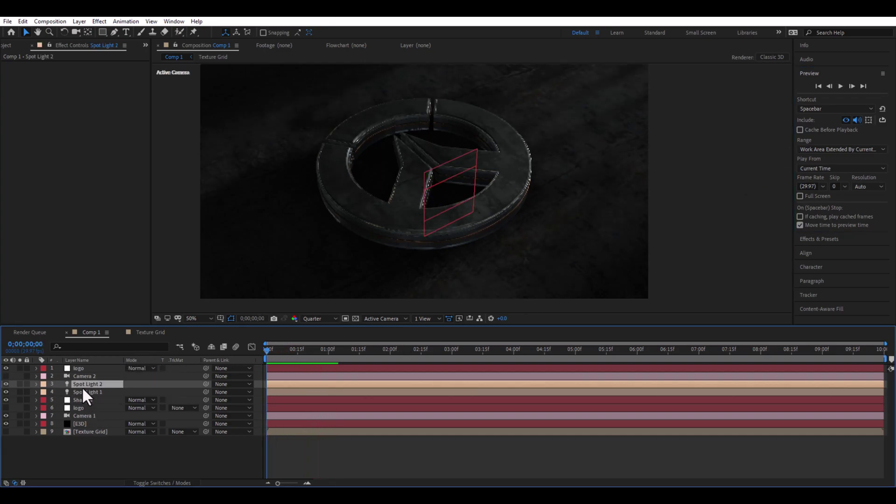
left_click(80, 24)
left_click(86, 44)
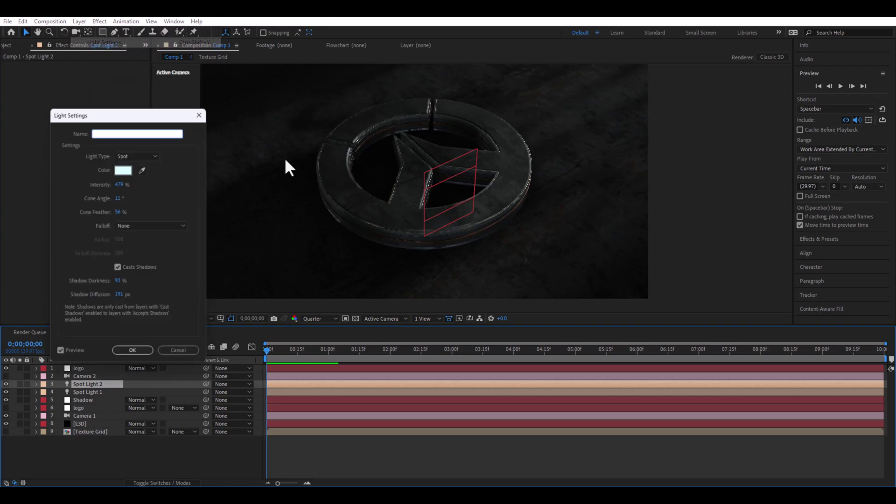
left_click(120, 171)
left_click(235, 292)
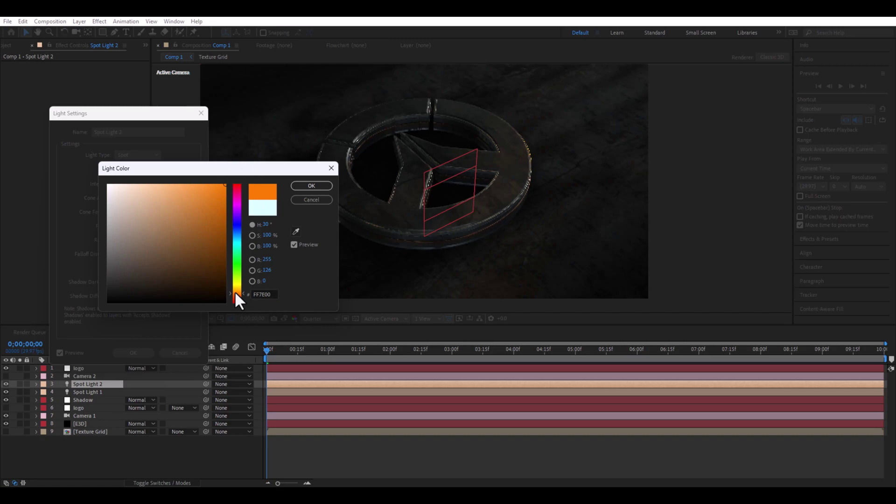
left_click(311, 185)
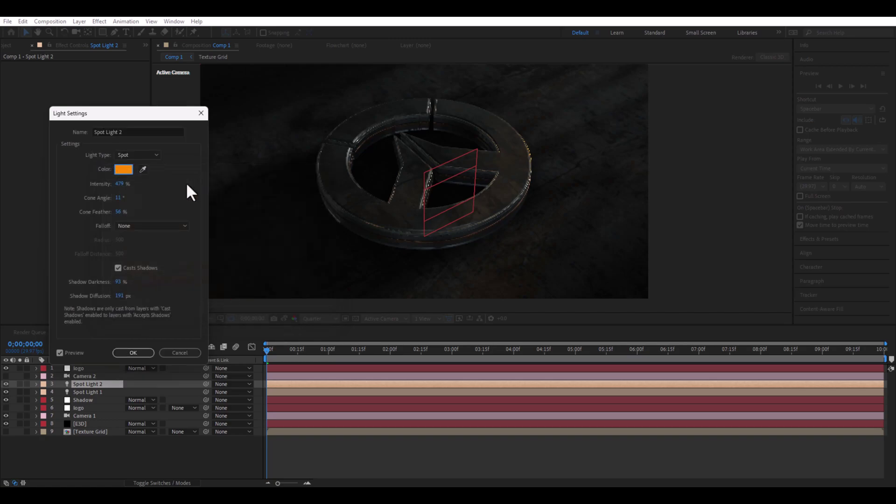
type("200")
key("Return")
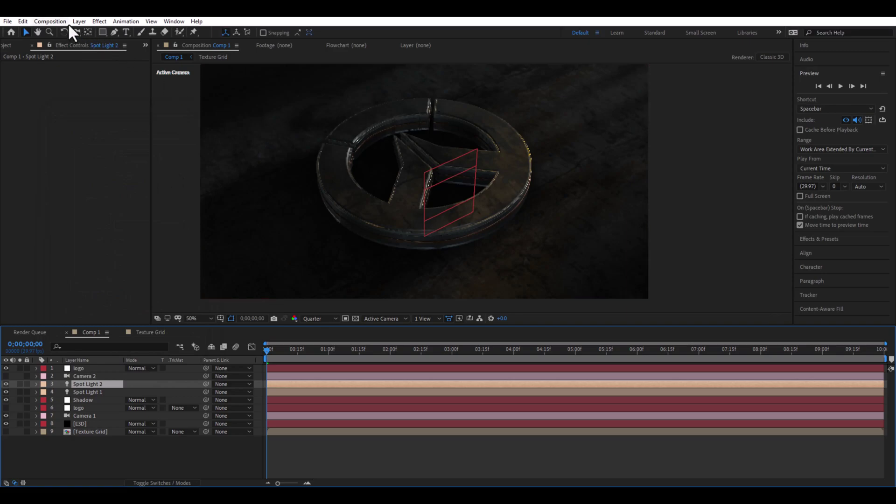
- Change Spot Light 2 to a lighter orange (F49B2F) and play a preview
left_click(78, 22)
left_click(88, 39)
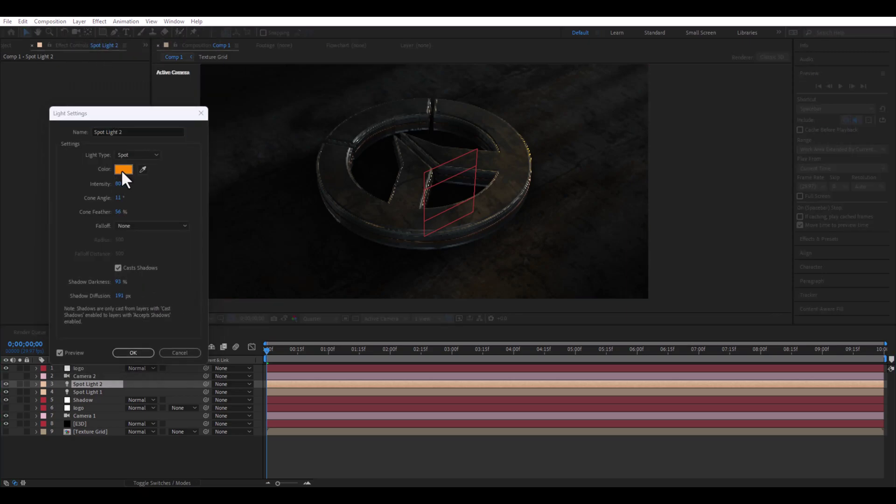
left_click(122, 169)
left_click_drag(181, 208, 203, 188)
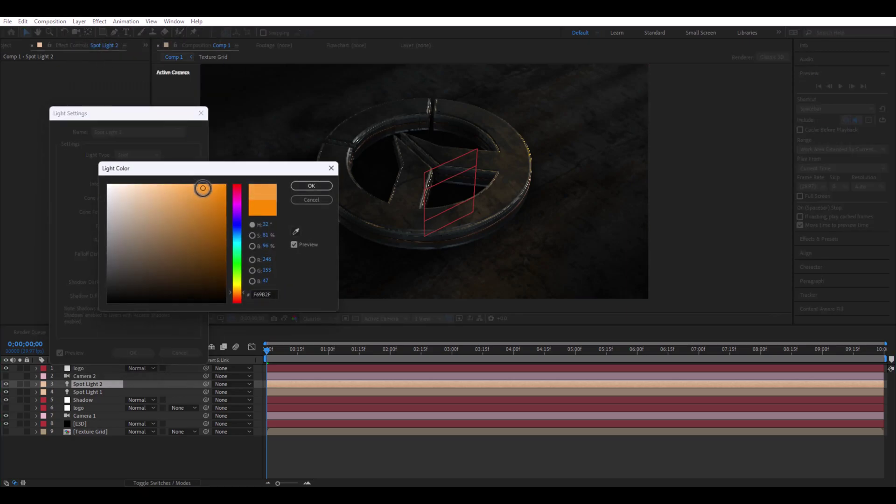
left_click(317, 186)
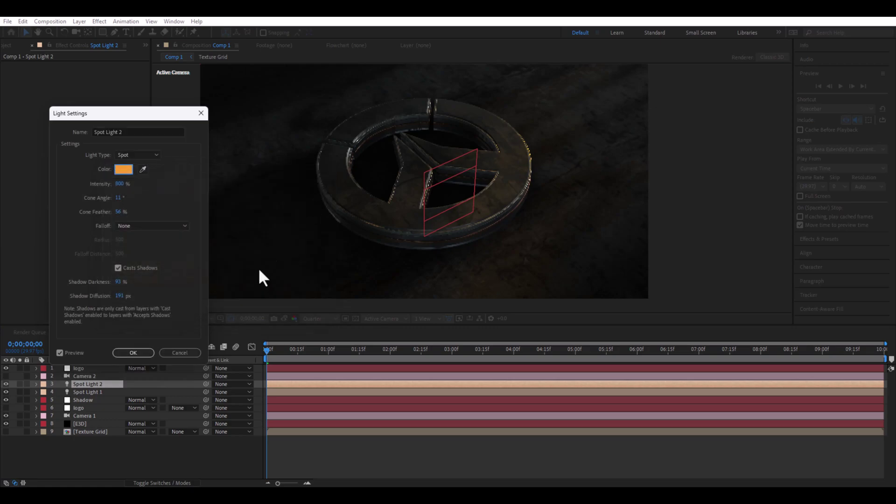
left_click(140, 351)
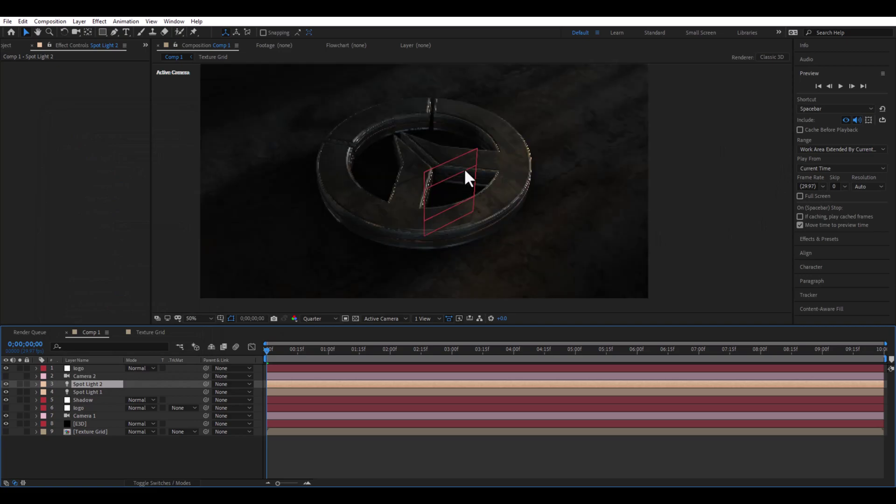
left_click(844, 83)
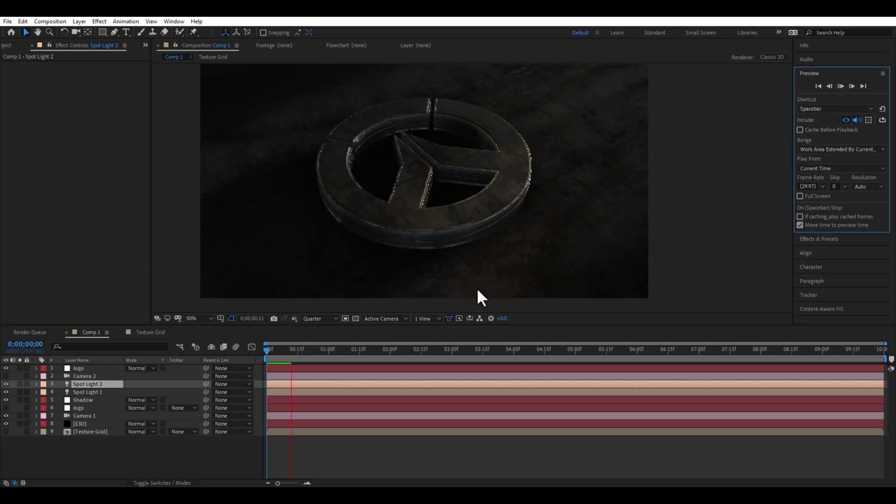
- Keyframe Camera 1's position and pull the camera back from the logo
left_click(292, 350)
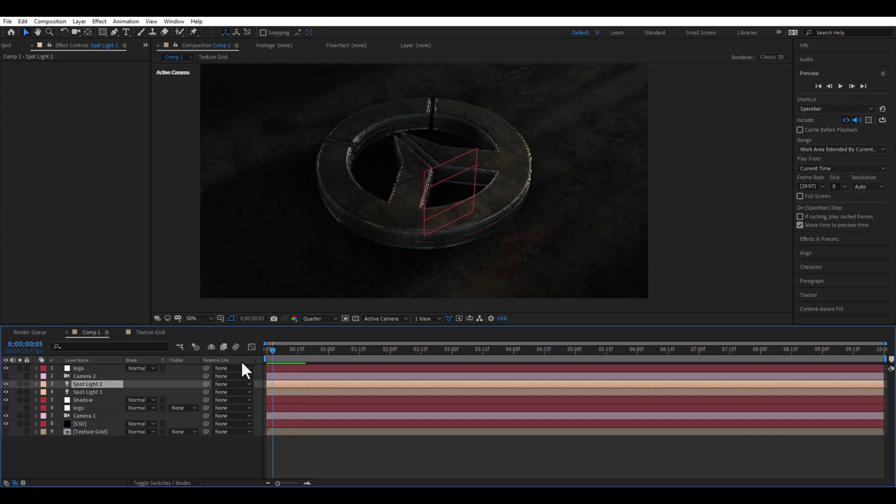
left_click(83, 376)
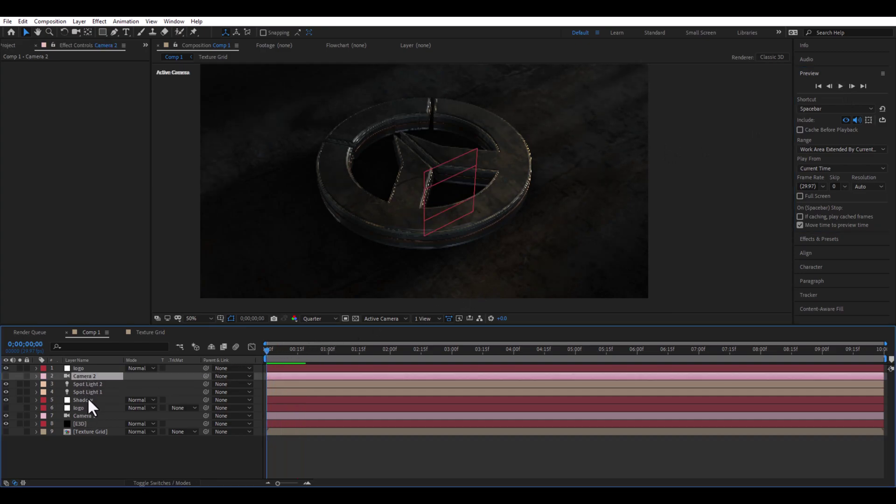
left_click(85, 416)
key("p")
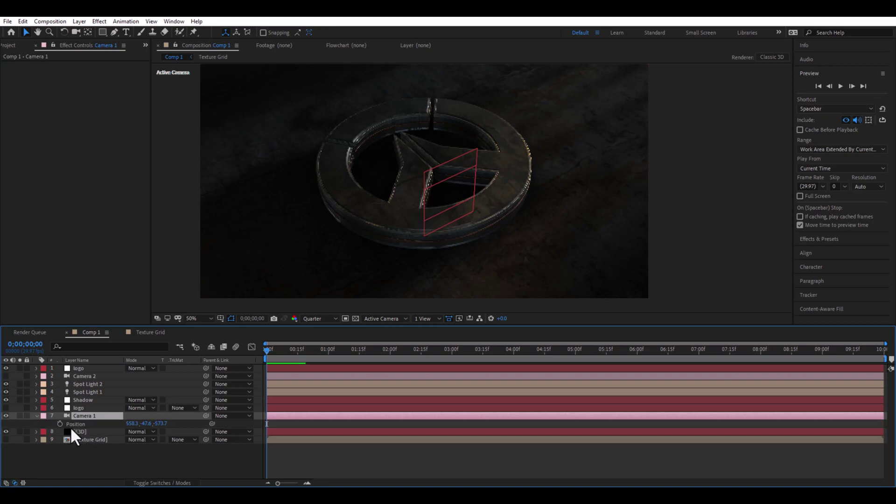
left_click(58, 424)
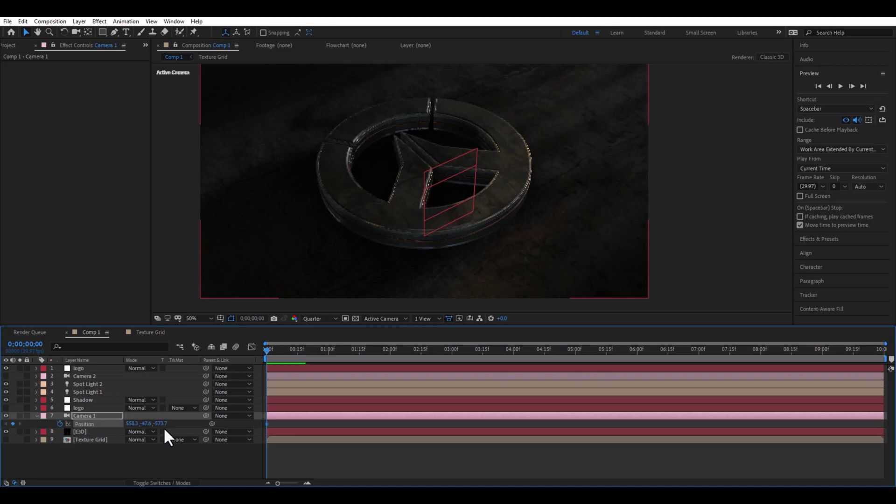
mouse_move(170, 424)
left_mouse_down()
mouse_move(143, 431)
mouse_move(127, 421)
left_mouse_up()
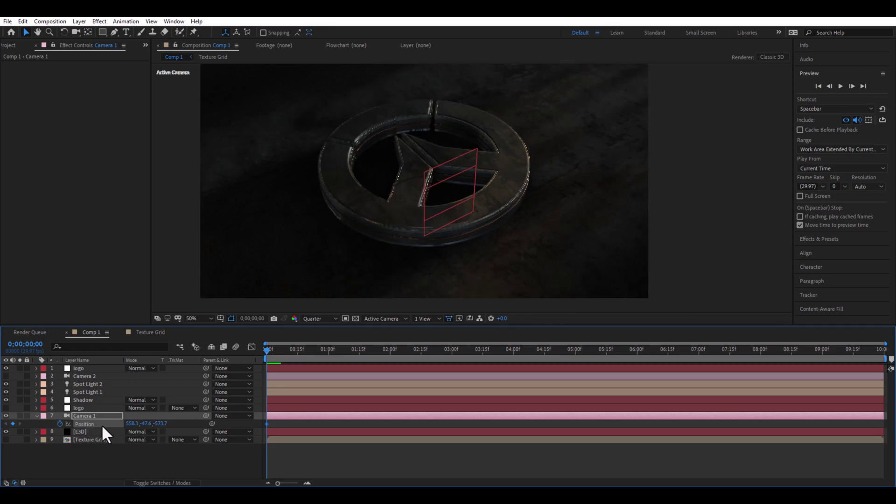
- Try adjusting Camera 1's point of interest, then undo those changes and collapse the layer
left_click(36, 416)
left_click(36, 416)
left_click(60, 427)
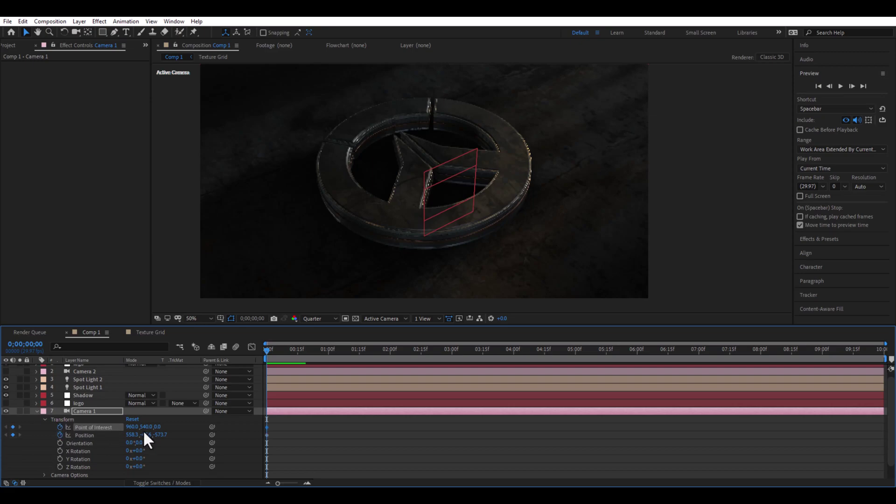
left_click_drag(132, 427, 88, 424)
left_click_drag(144, 427, 153, 431)
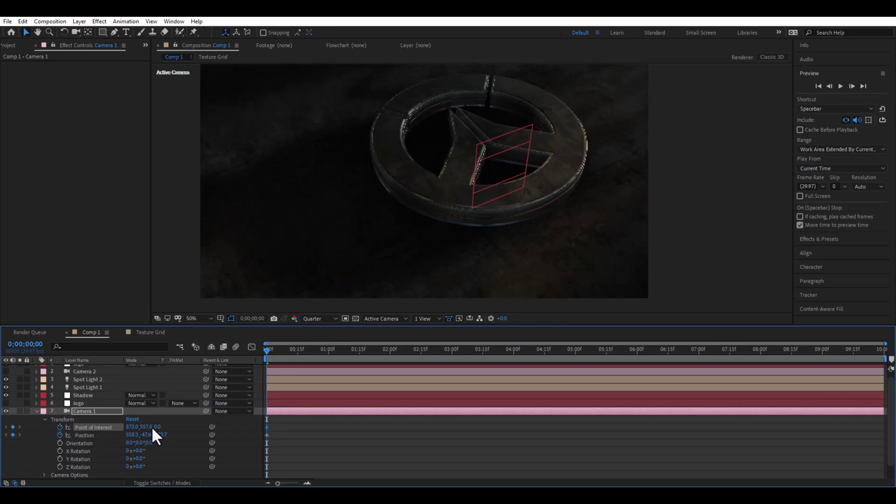
key("ctrl+z")
key("ctrl+z")
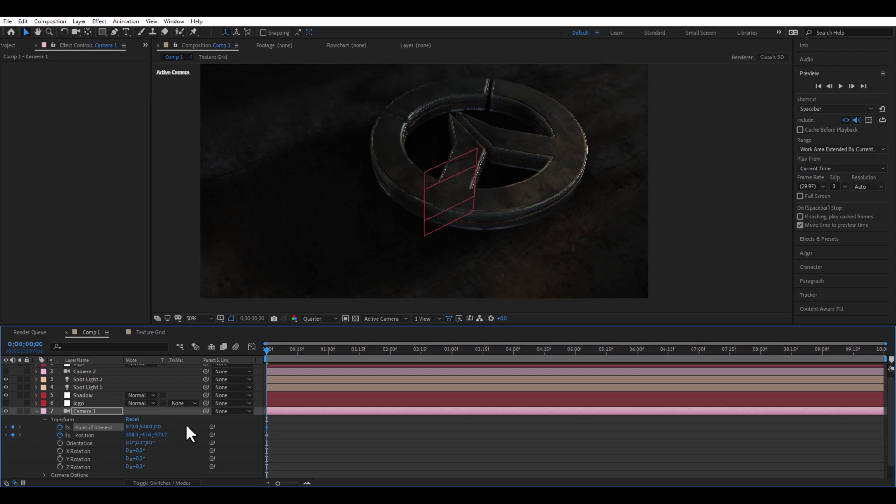
key("ctrl+z")
key("ctrl+z")
left_click(76, 437)
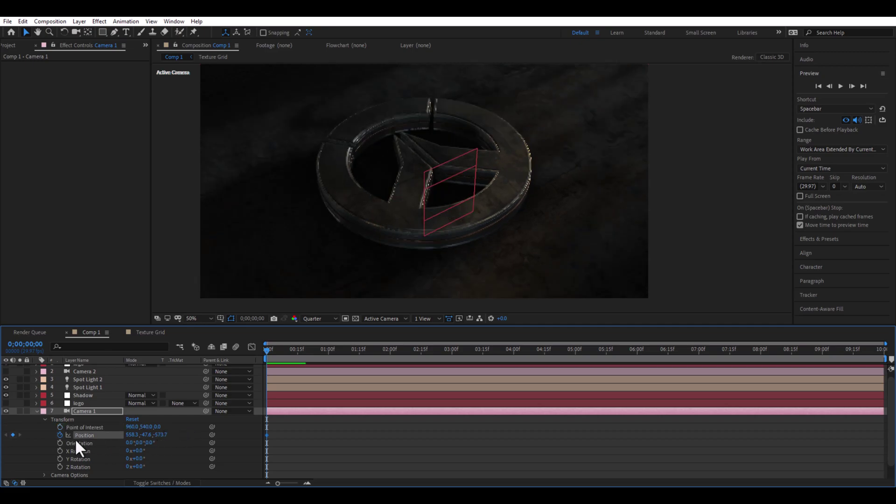
left_click(36, 416)
left_click(37, 412)
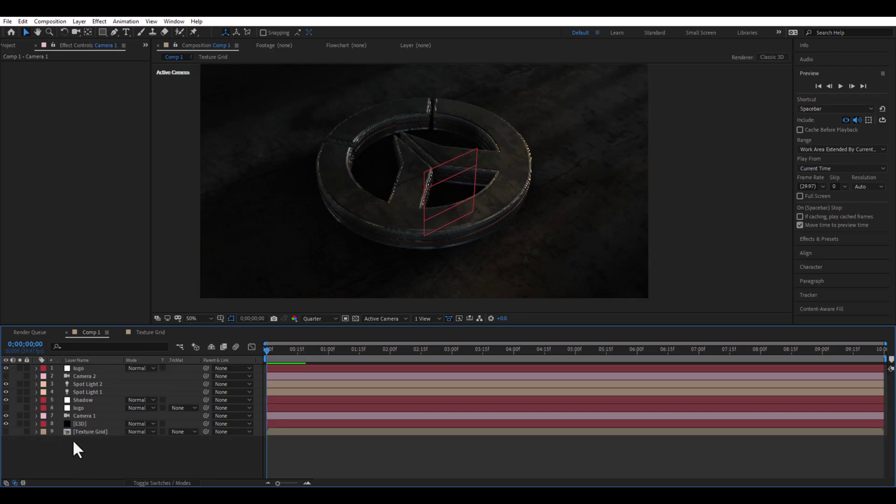
- Keyframe Camera 1's point of interest to start at 745, 1003.5 on bare floor, then preview
left_click(82, 417)
left_click(37, 416)
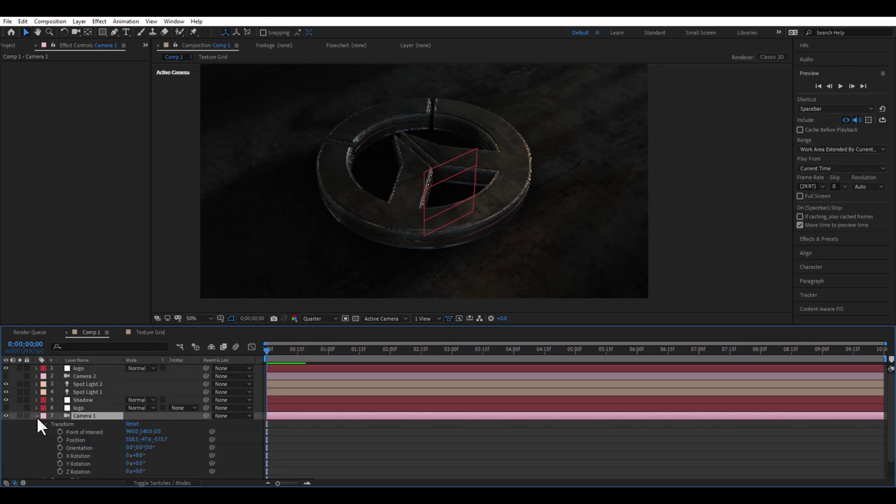
left_click(60, 428)
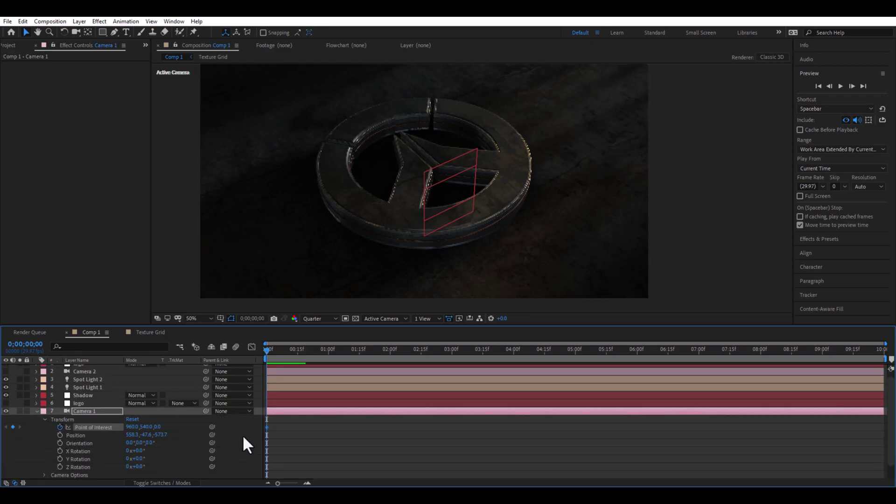
left_click_drag(267, 428, 429, 427)
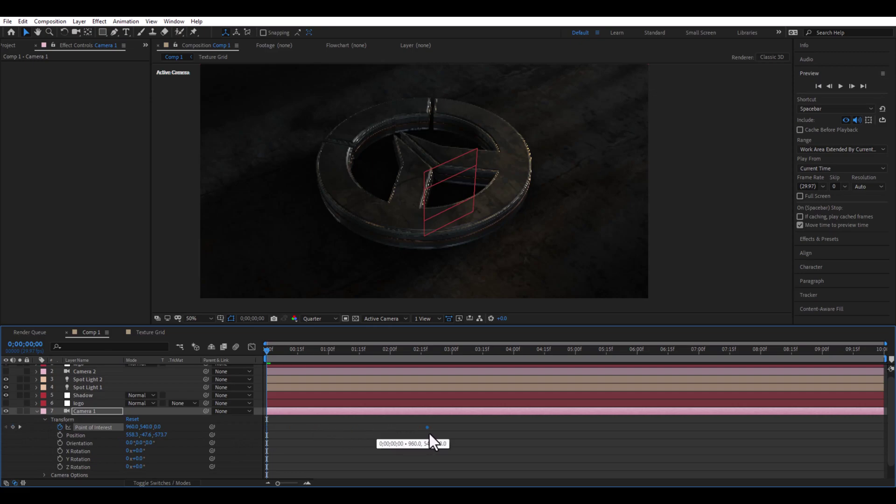
left_click_drag(309, 358, 267, 358)
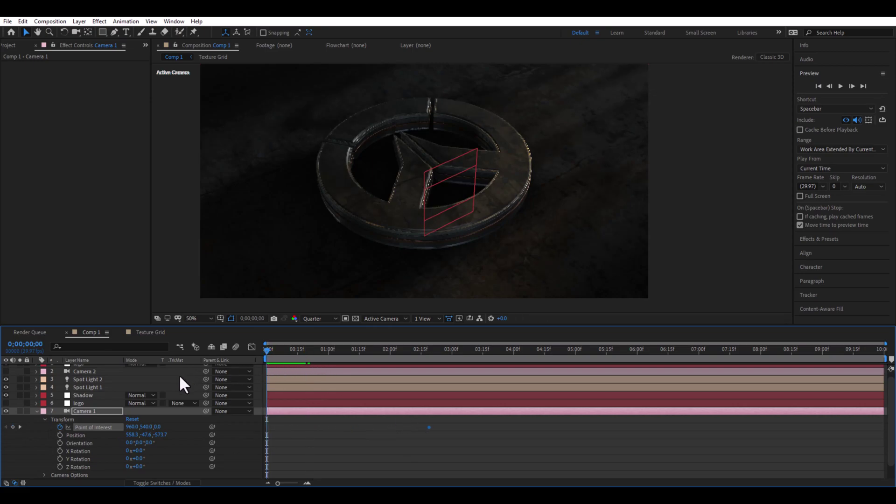
left_click_drag(131, 427, 44, 428)
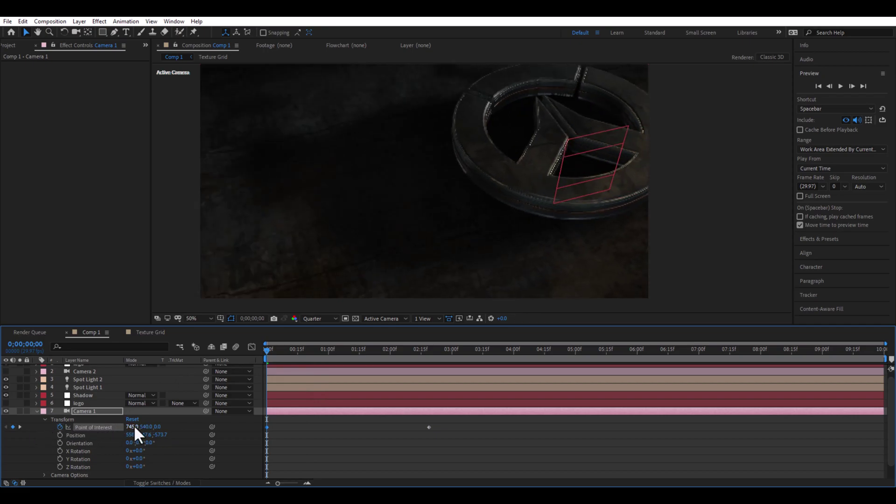
mouse_move(133, 426)
left_mouse_down()
mouse_move(196, 424)
mouse_move(430, 368)
left_mouse_up()
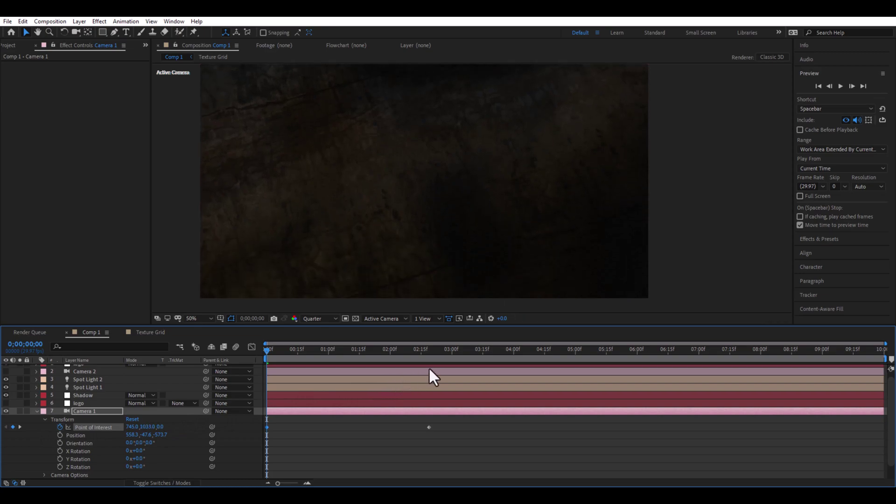
key("space")
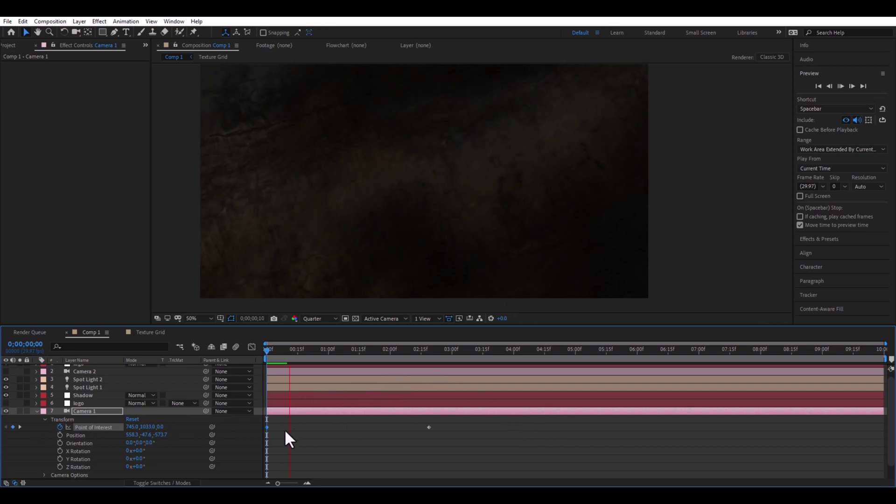
- Add a wiggle(2,5) expression to Camera 1's point of interest and preview it
left_click(60, 427, "alt")
type("iggle(2,5)")
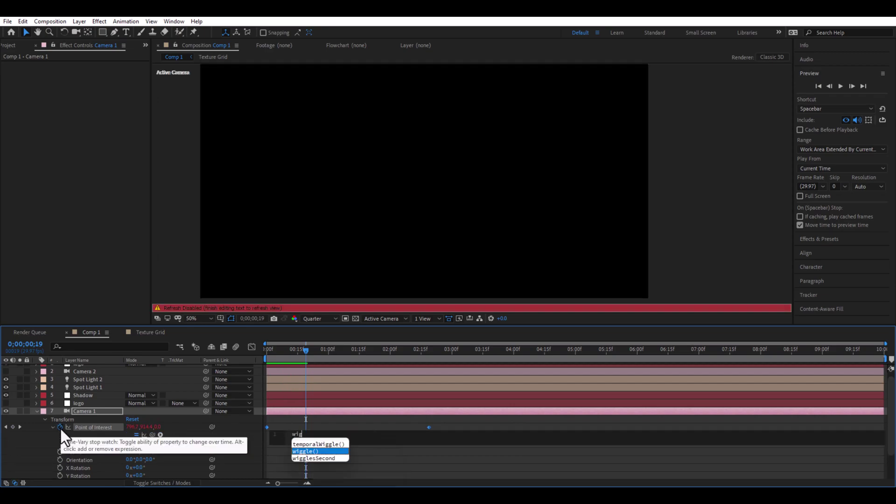
left_click(299, 349)
key("space")
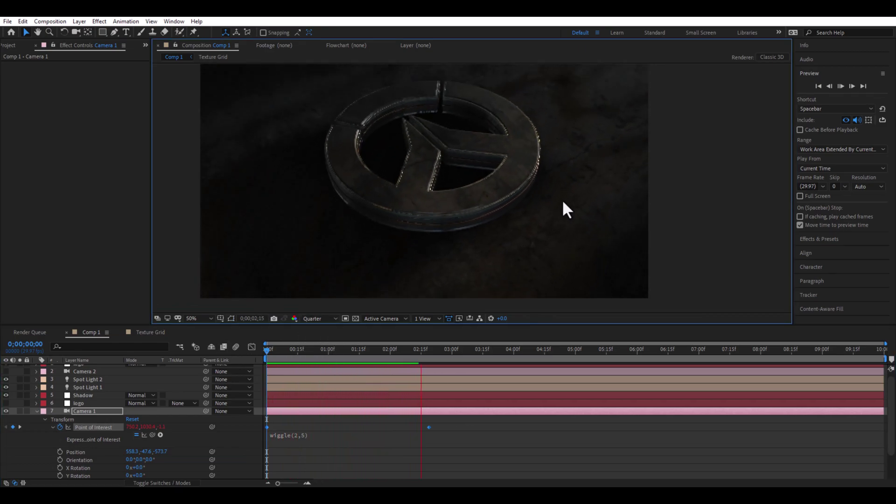
- Easy Ease the point of interest keyframes and end the work area at 3;01
right_click(429, 427)
left_click(595, 372)
key("n")
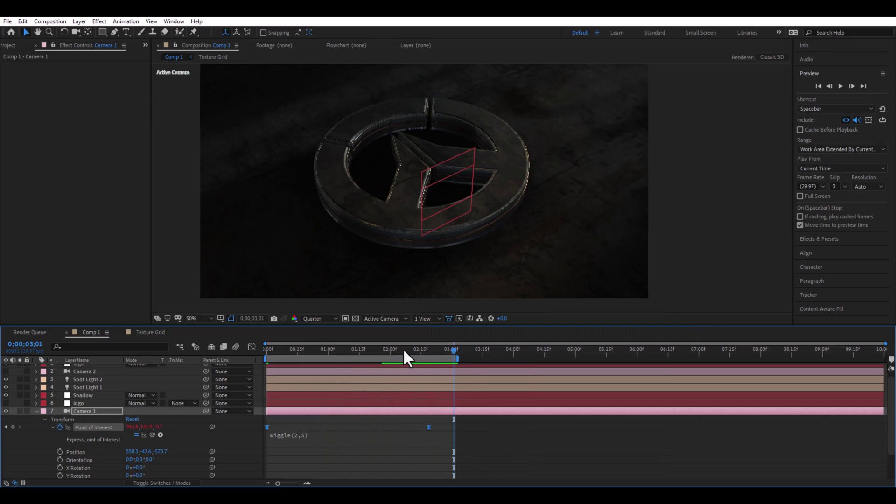
mouse_move(403, 349)
left_mouse_down()
mouse_move(336, 353)
mouse_move(413, 357)
left_mouse_up()
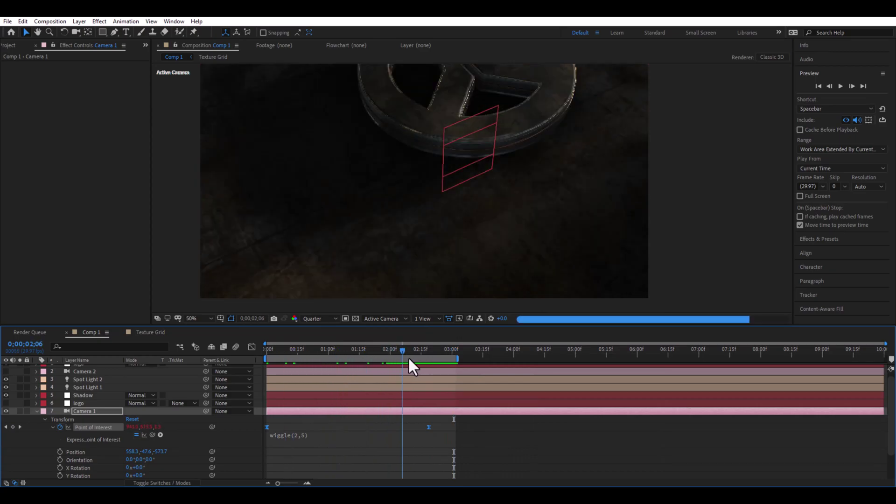
- Set the E3D layer's Element Output Supersampling from 0 to 4
left_click(36, 412)
left_click(71, 423)
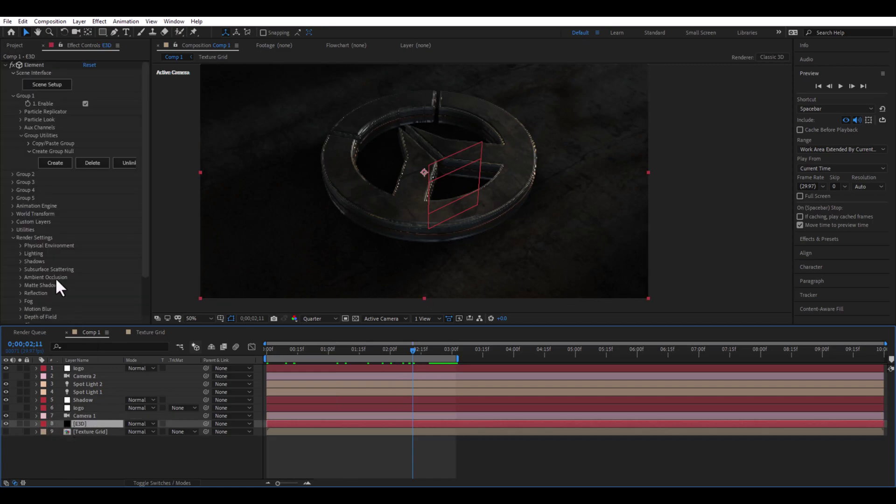
scroll(61, 279, "down", 3)
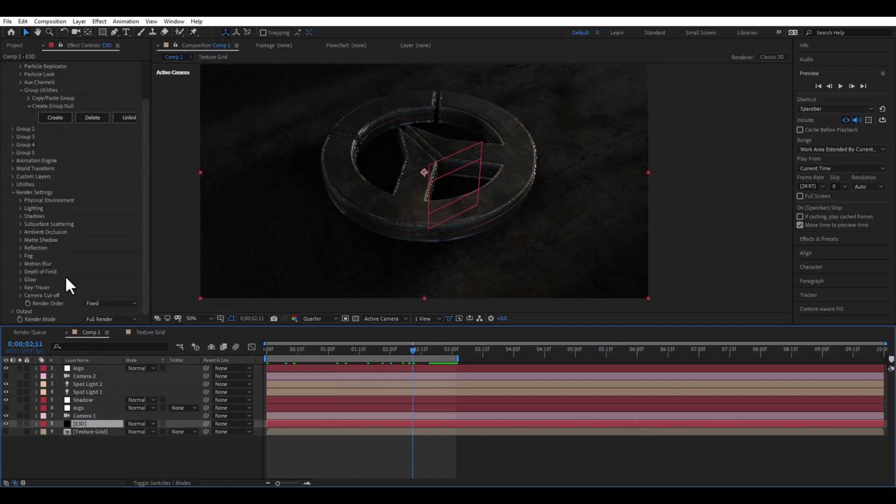
left_click(21, 304)
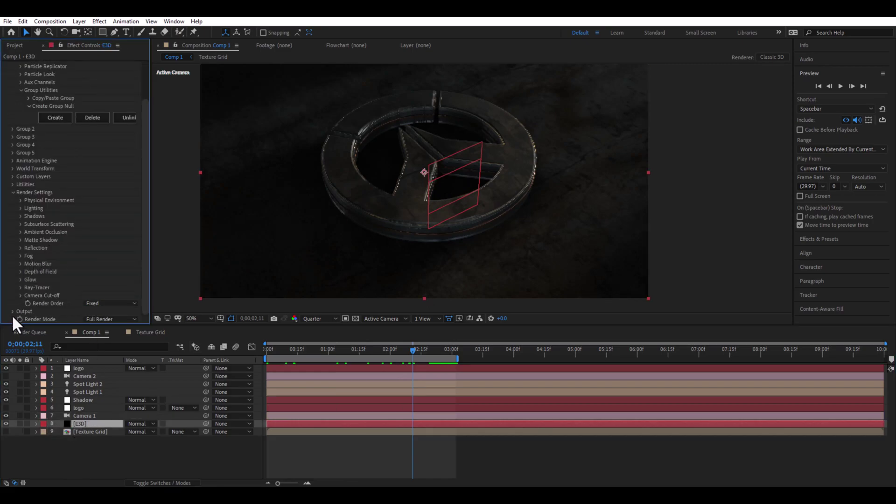
left_click(13, 311)
scroll(42, 280, "down", 9)
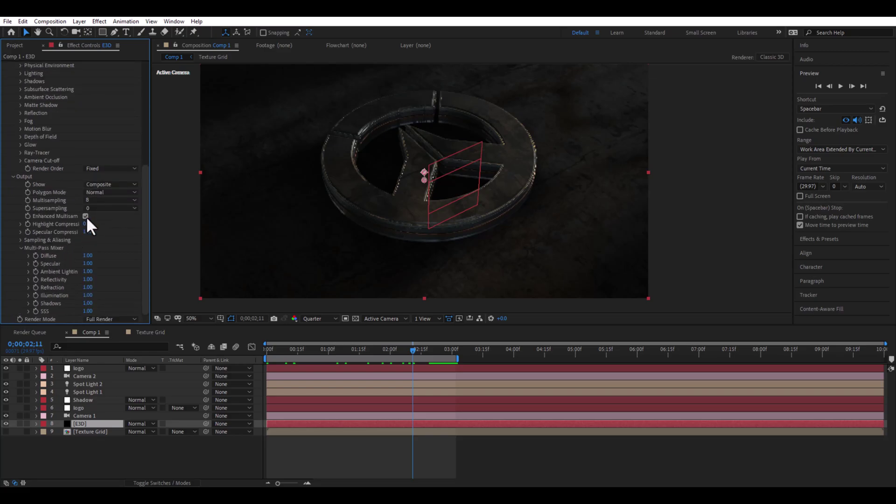
left_click(100, 209)
left_click(107, 238)
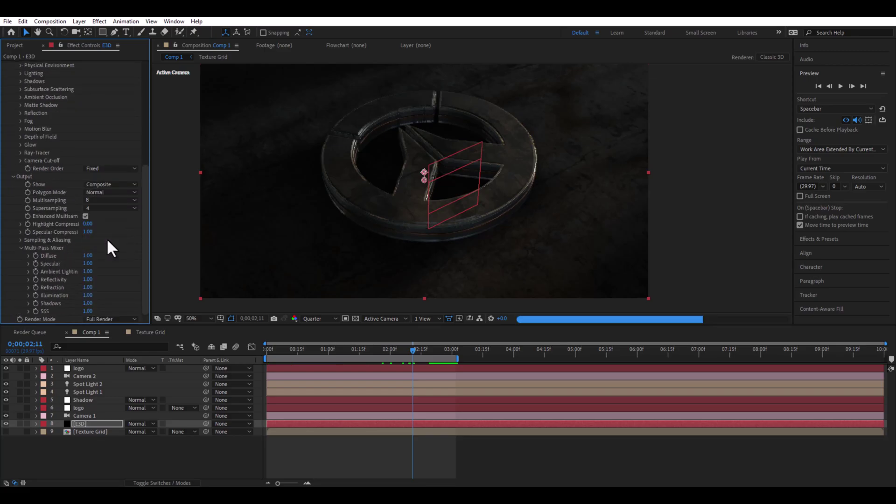
left_click(11, 178)
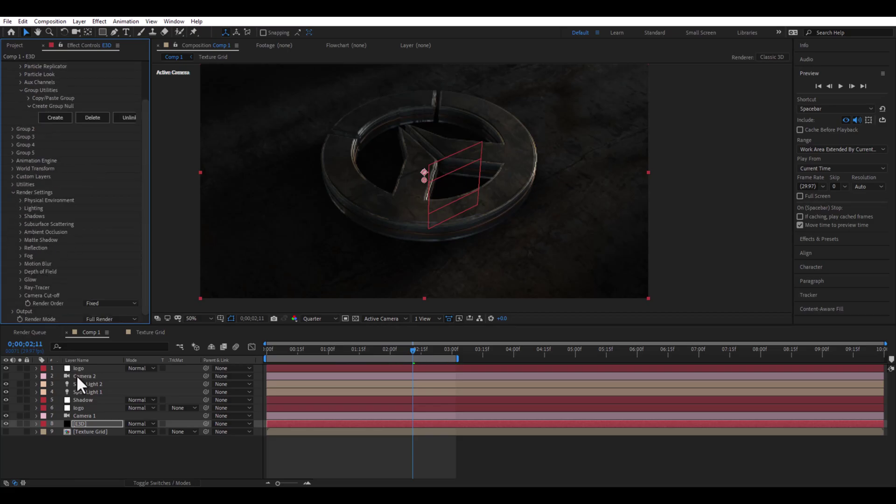
left_click(73, 423)
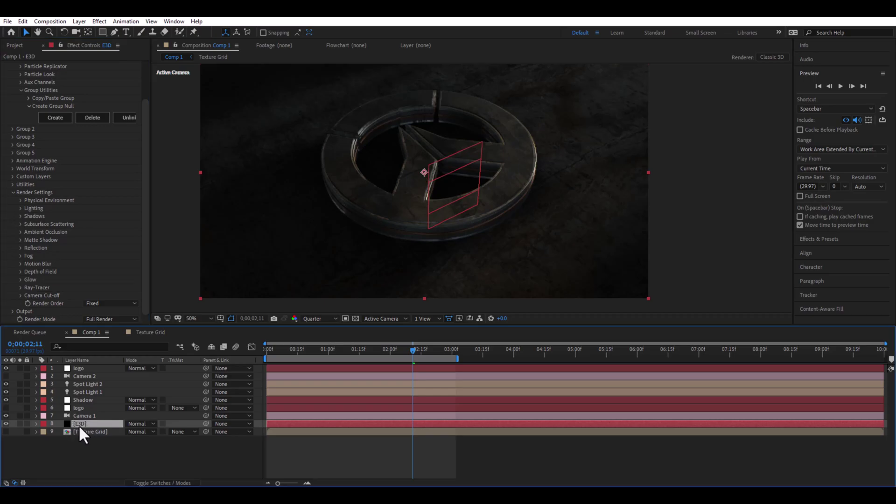
- Move Spot Light 1 down in the Top view and aim its target at the logo
left_click_drag(298, 351, 243, 349)
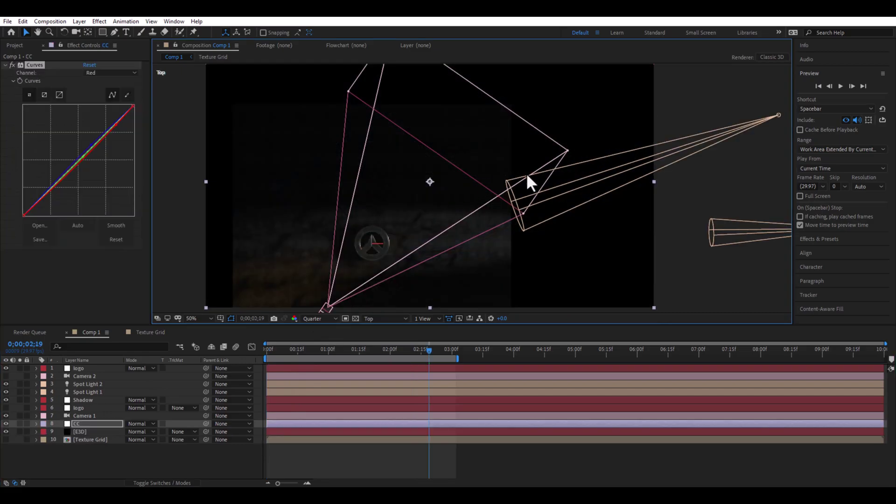
key("v")
left_click(729, 165)
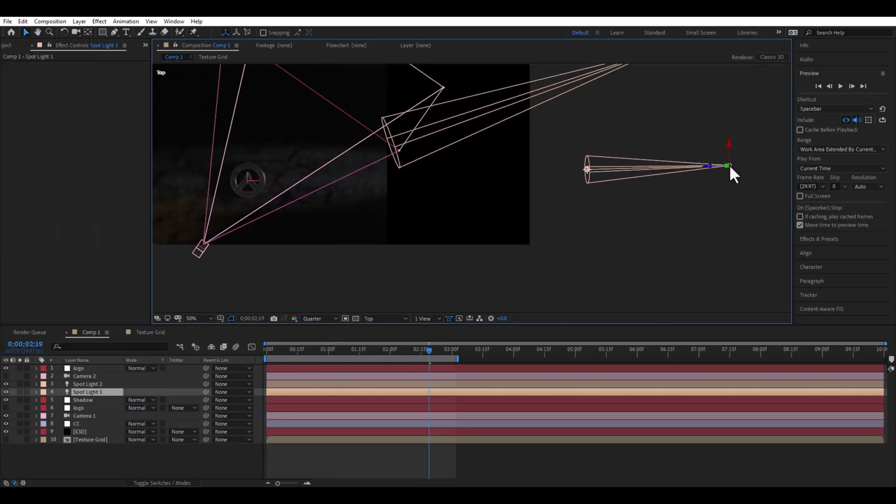
left_click_drag(731, 141, 737, 188)
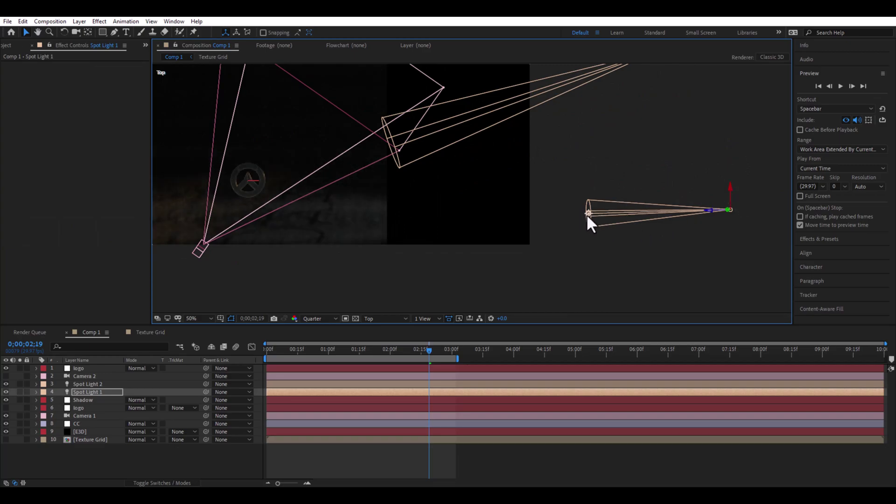
mouse_move(535, 203)
left_mouse_down()
mouse_move(472, 200)
mouse_move(530, 200)
left_mouse_up()
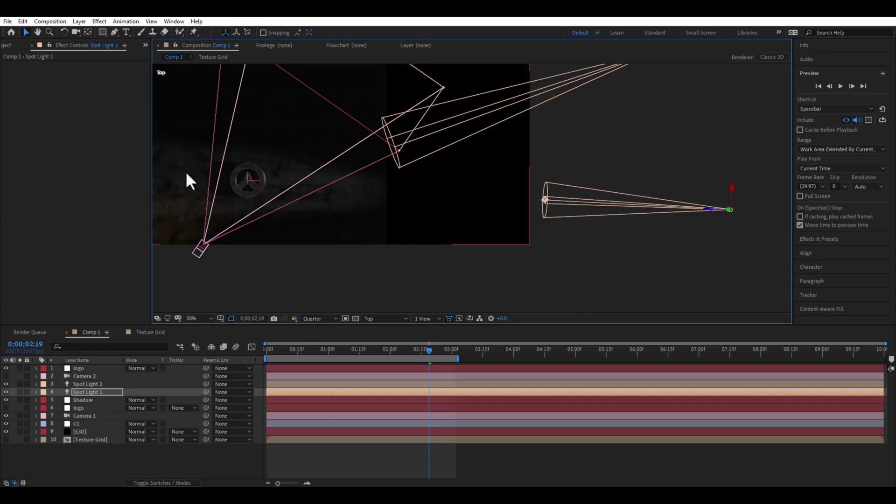
- Change Spot Light 1's light colour to cyan 51EDFF
left_click(80, 22)
left_click(89, 41)
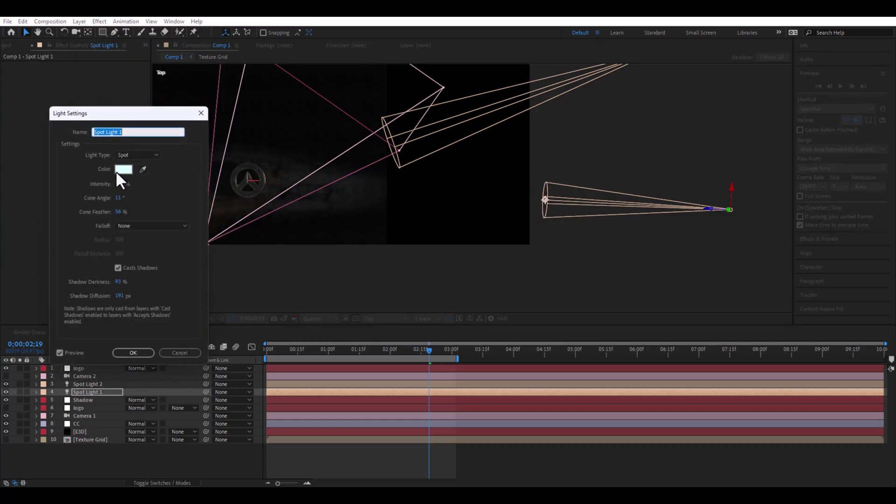
left_click(115, 170)
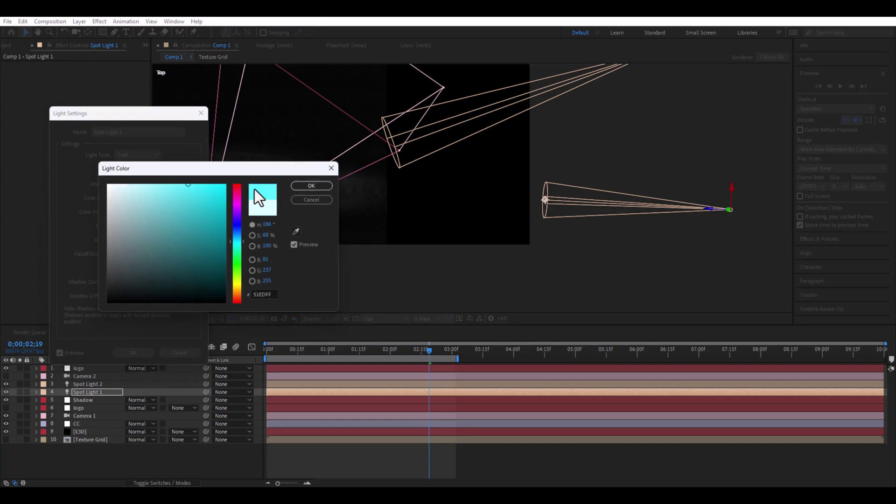
left_click(312, 186)
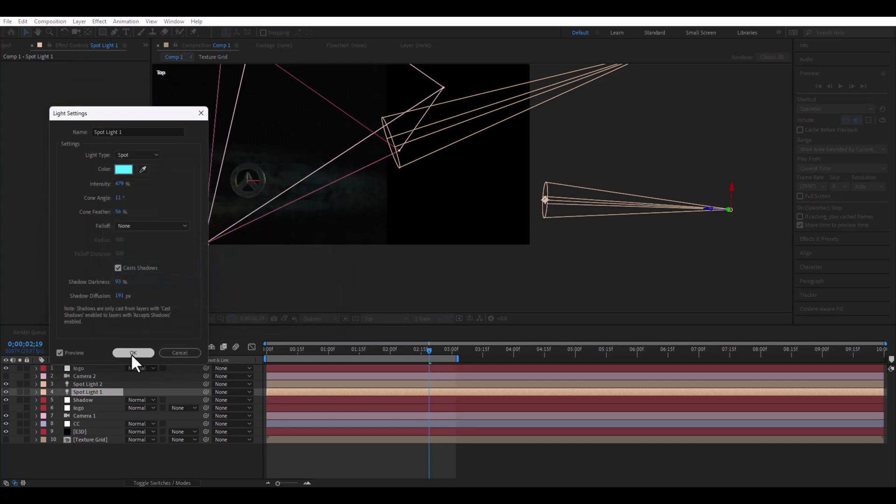
left_click(133, 354)
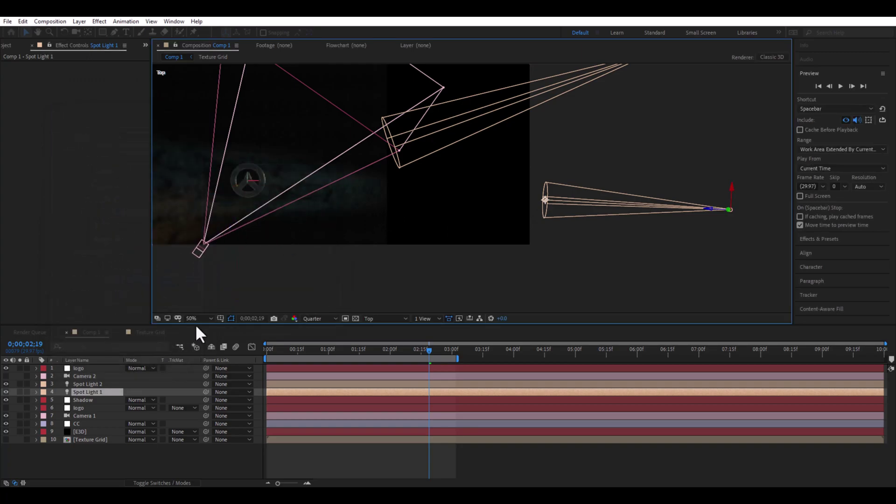
left_click(472, 120)
- Reapply an orange colour (F69B2F) to Spot Light 2 in its Light Settings
scroll(607, 77, "up", 3)
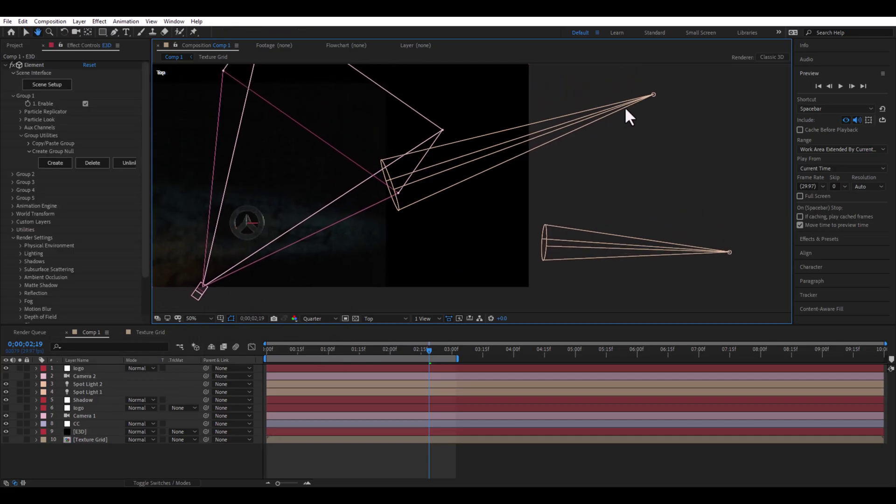
left_click(652, 95)
left_click(50, 22)
mouse_move(80, 22)
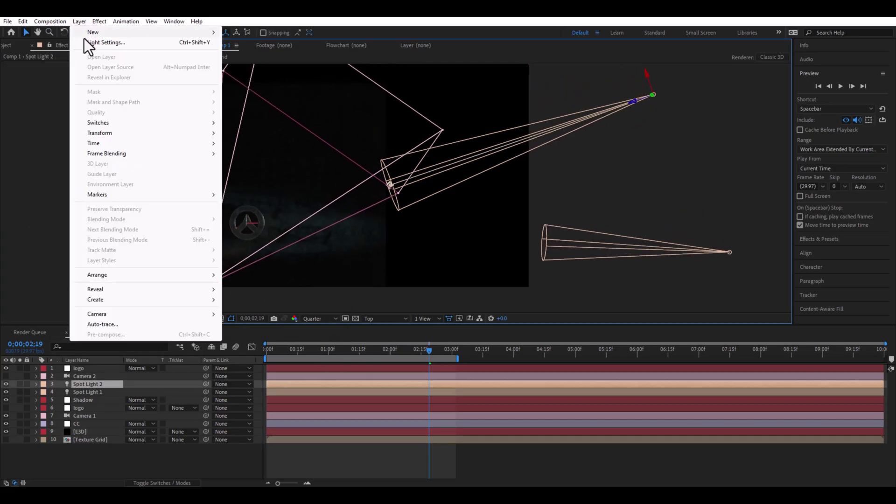
left_click(84, 40)
left_click(131, 171)
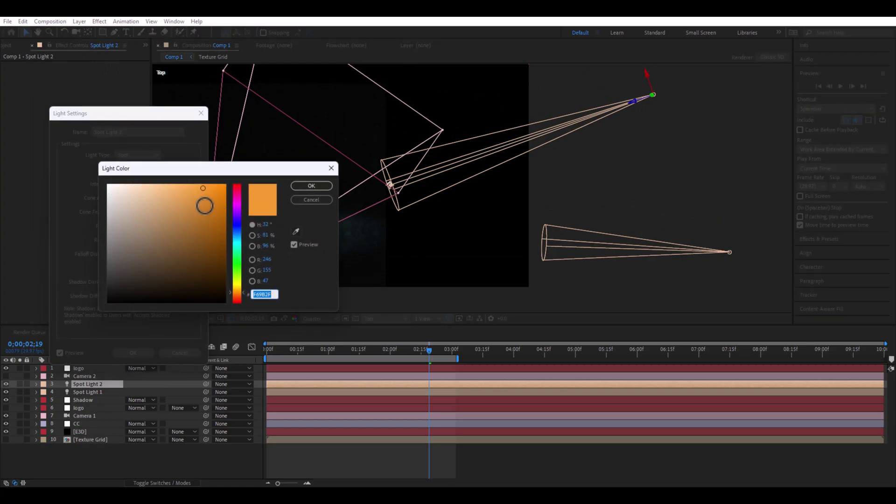
left_click(292, 186)
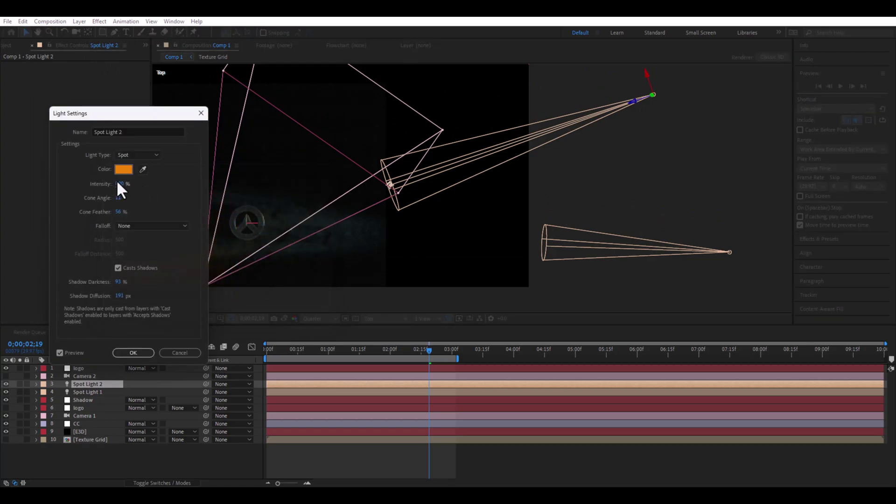
key("Return")
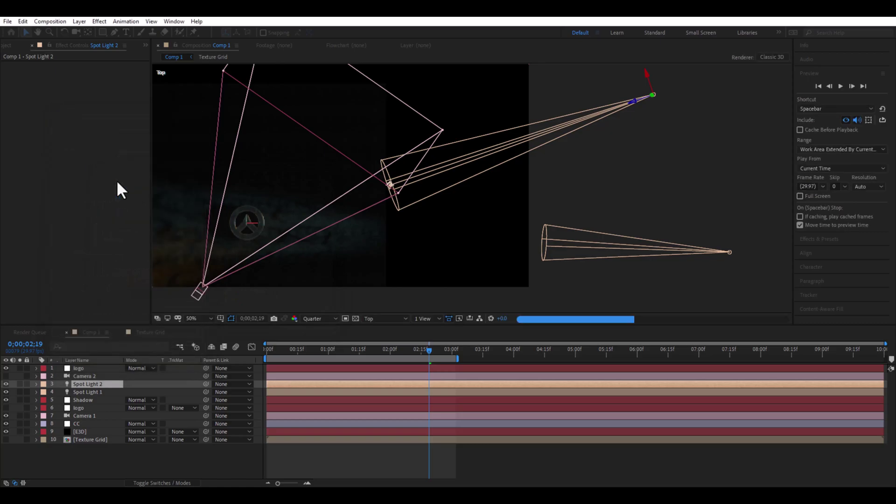
left_click(368, 318)
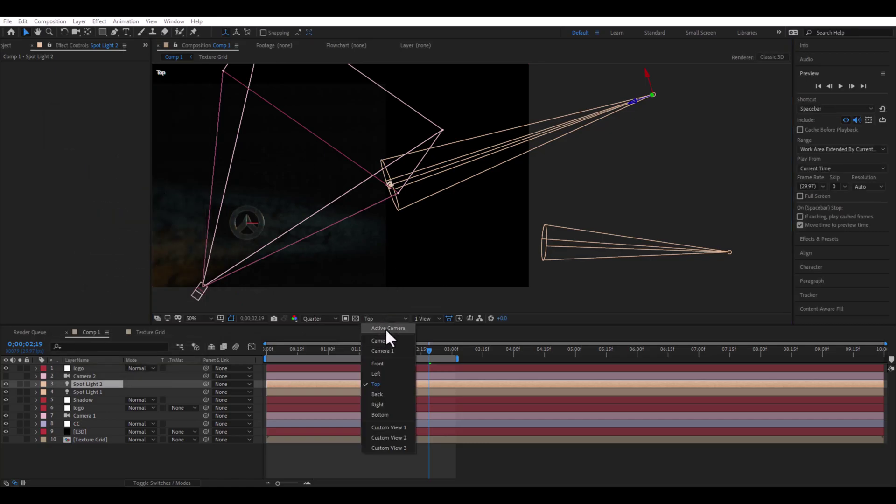
- View the scene through the Active Camera at 25% zoom with Full preview resolution
left_click(388, 328)
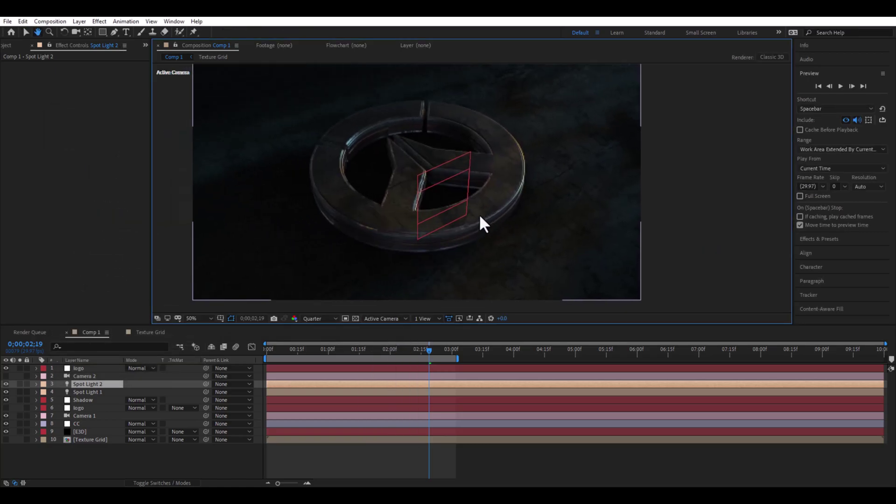
left_click_drag(483, 203, 526, 206)
key("comma")
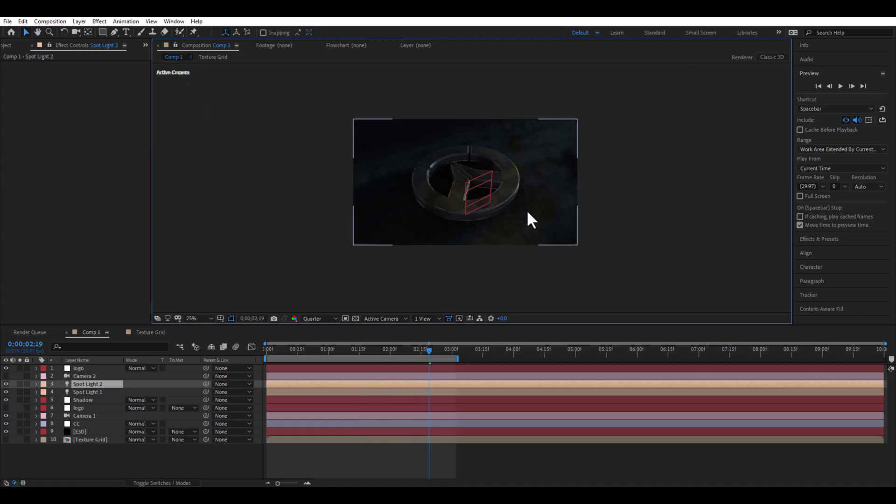
left_click(840, 86)
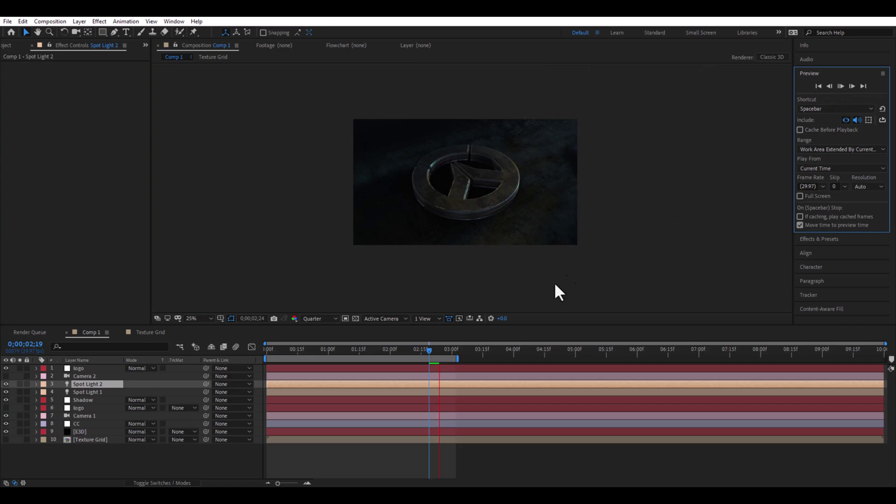
left_click(315, 341)
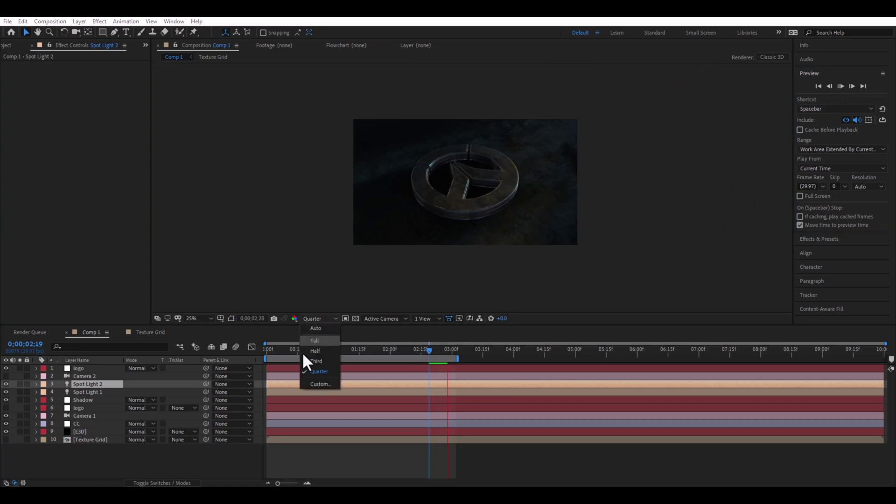
left_click(272, 351)
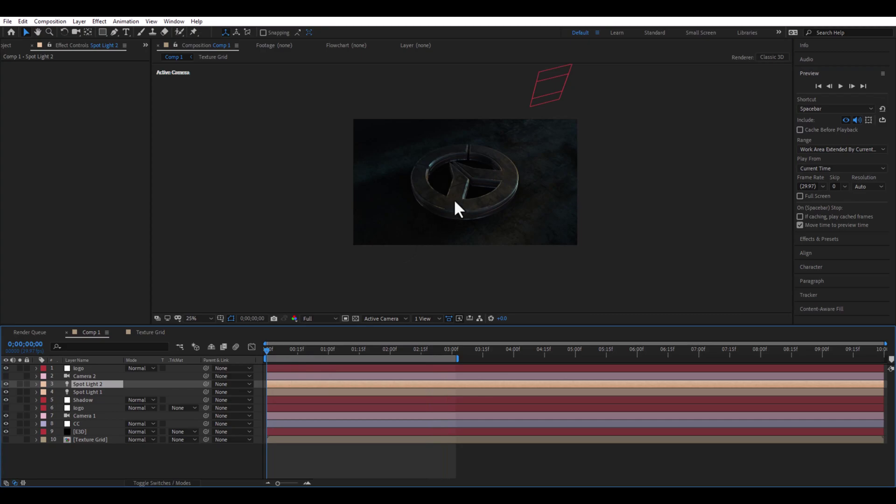
- Zoom the viewer to 50% and replay the camera animation, scrubbing through it
key("period")
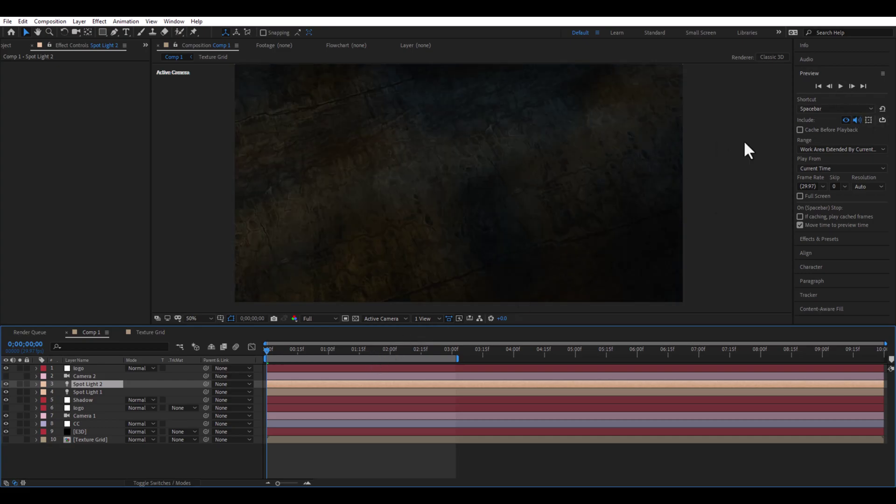
left_click(844, 85)
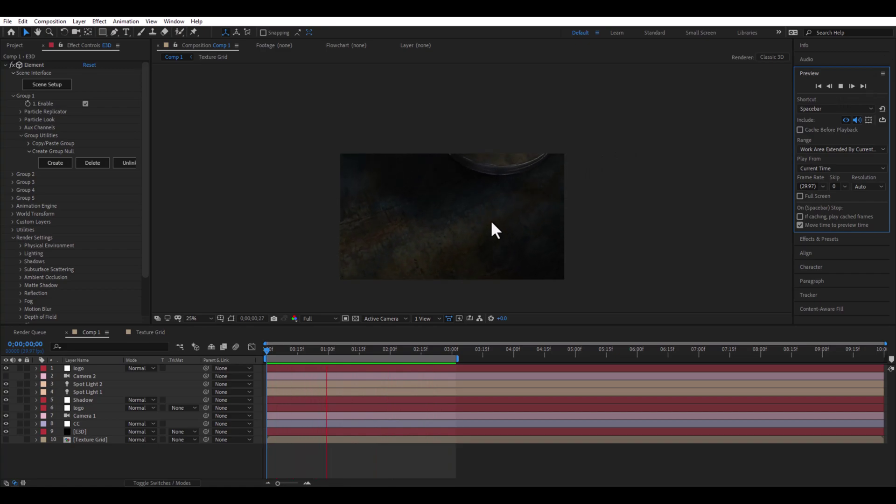
scroll(491, 220, "up", 2)
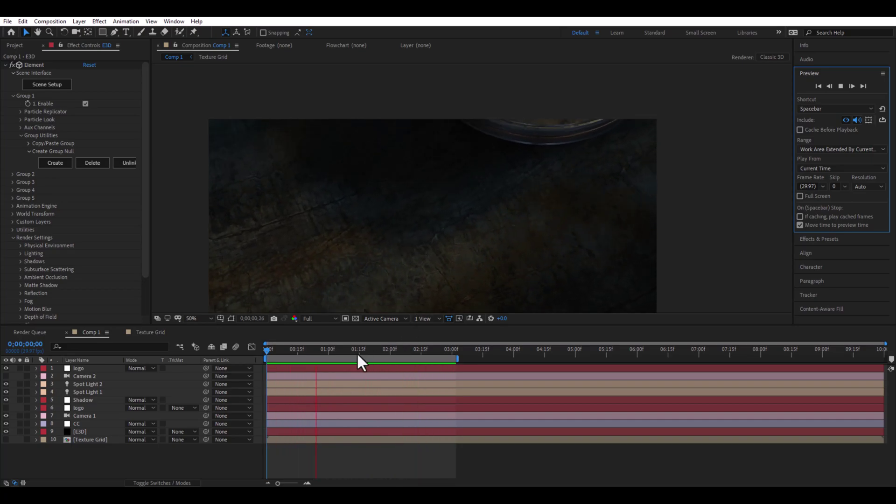
mouse_move(357, 352)
left_mouse_down()
mouse_move(427, 365)
mouse_move(327, 378)
mouse_move(439, 374)
left_mouse_up()
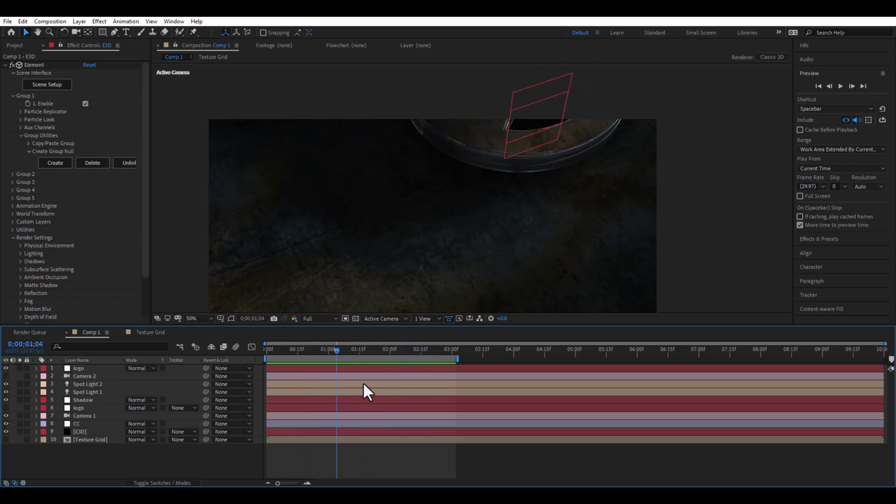